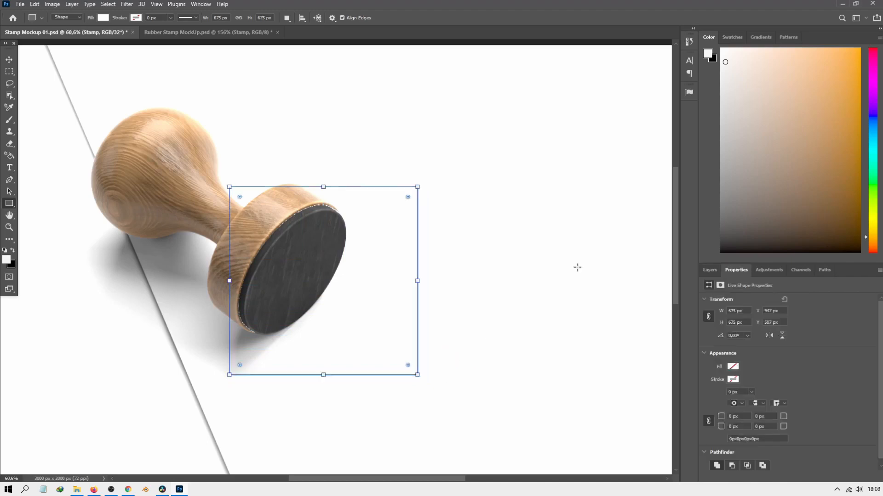
- Convert the Rectangle 1 layer to a smart object and lower its opacity to 53%
click(709, 271)
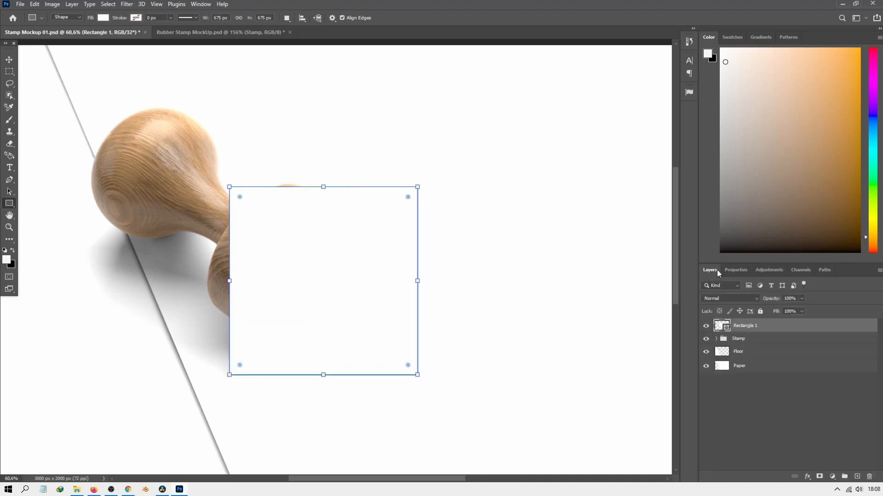
right_click(754, 331)
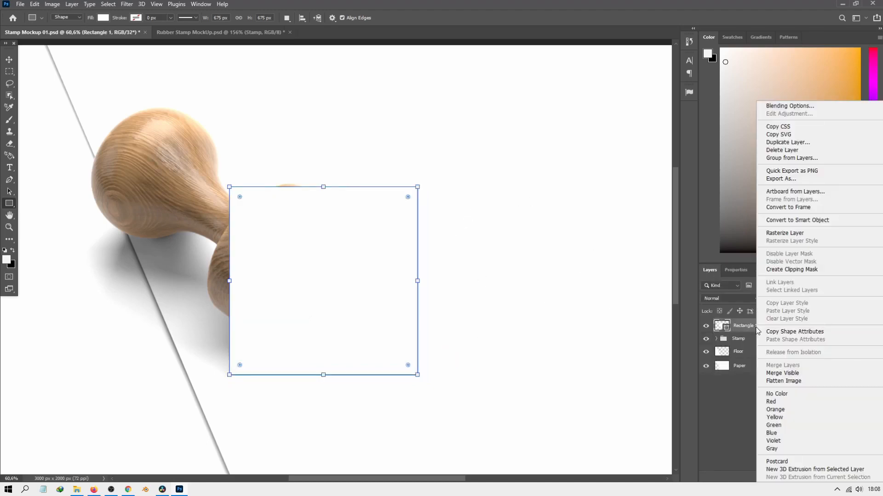
click(798, 223)
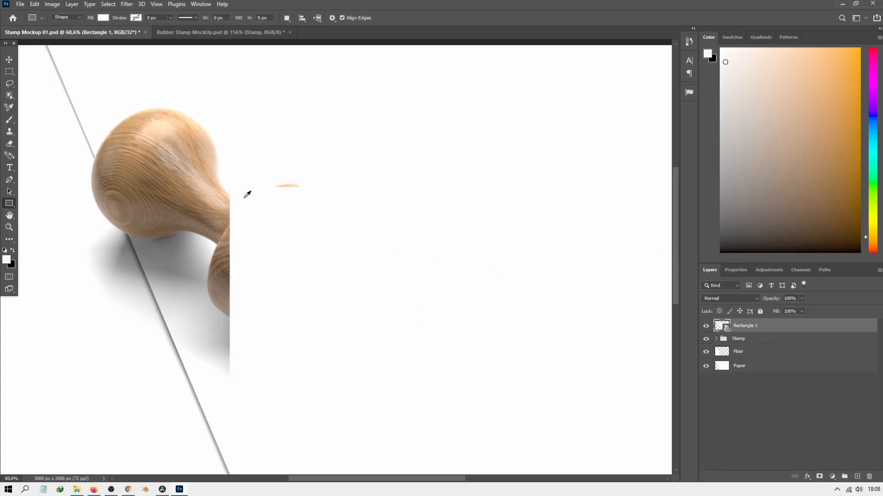
click(9, 59)
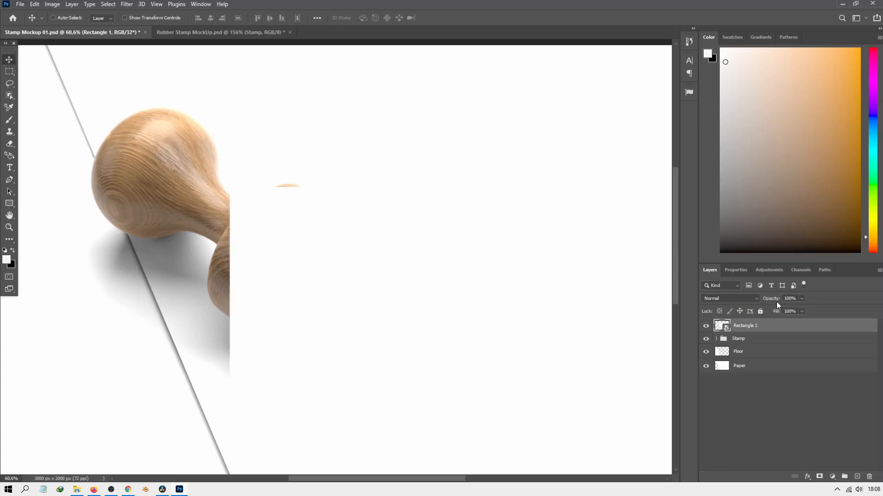
drag(777, 302, 756, 302)
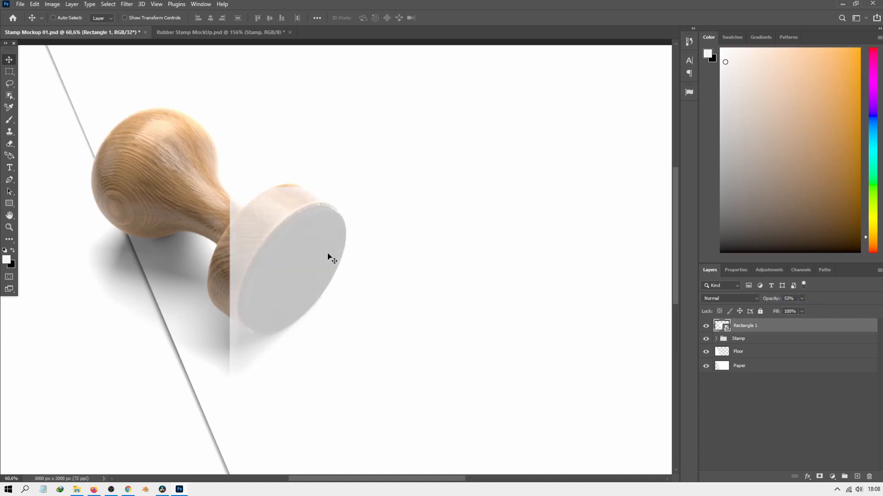
- Scale Rectangle 1 proportionally to about 54% and place it over the stamp's dark round face
key(ctrl+t)
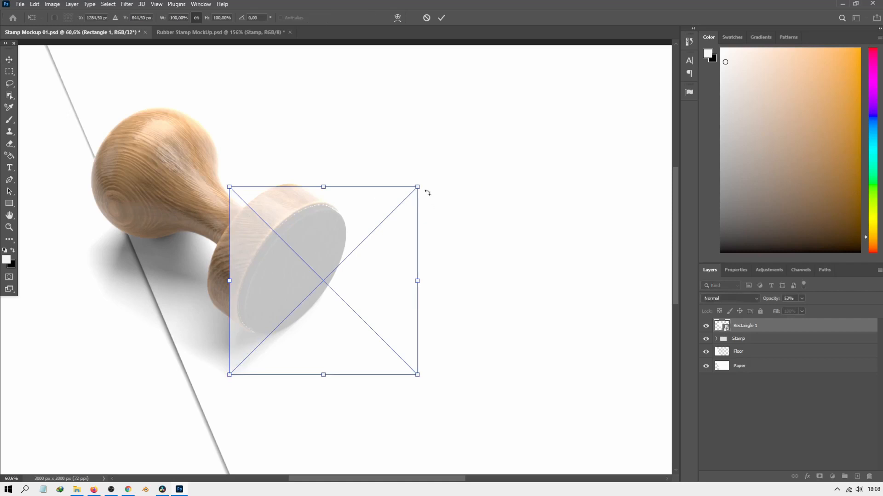
right_click(324, 247)
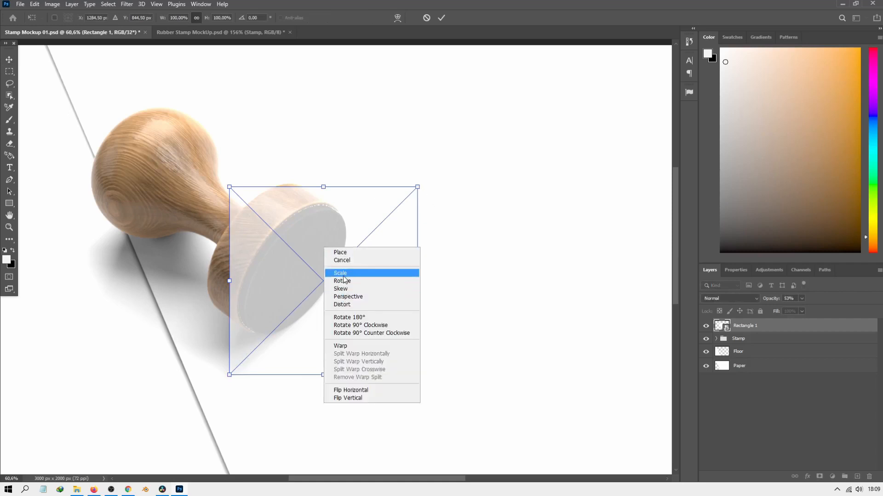
click(343, 276)
drag(417, 186, 363, 241)
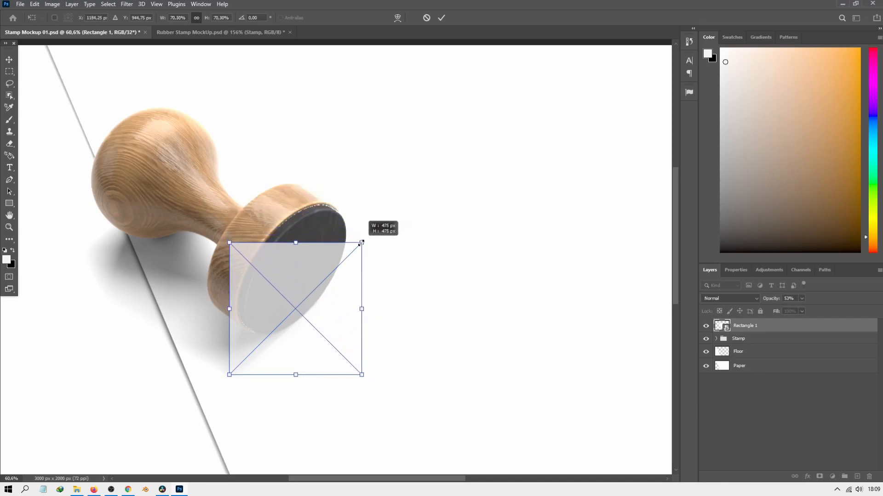
mouse_move(338, 288)
mouse_down()
mouse_move(337, 266)
mouse_move(346, 264)
mouse_move(346, 290)
mouse_up()
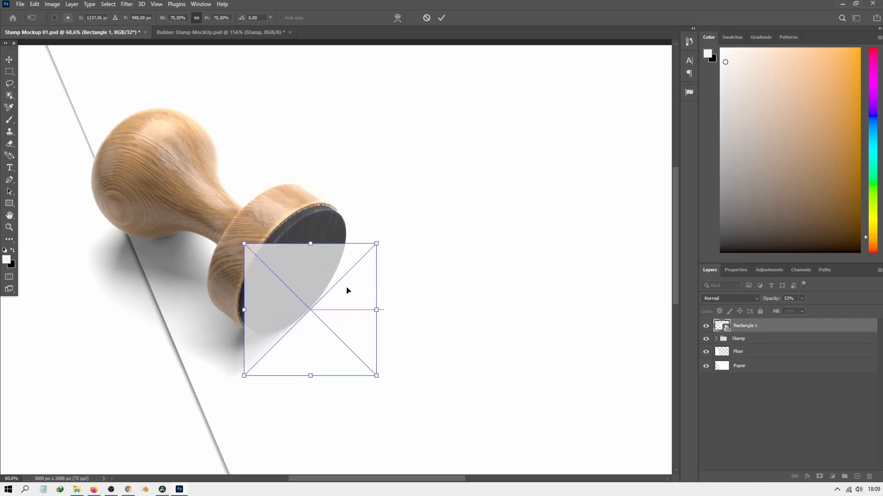
scroll(346, 292, up, 3)
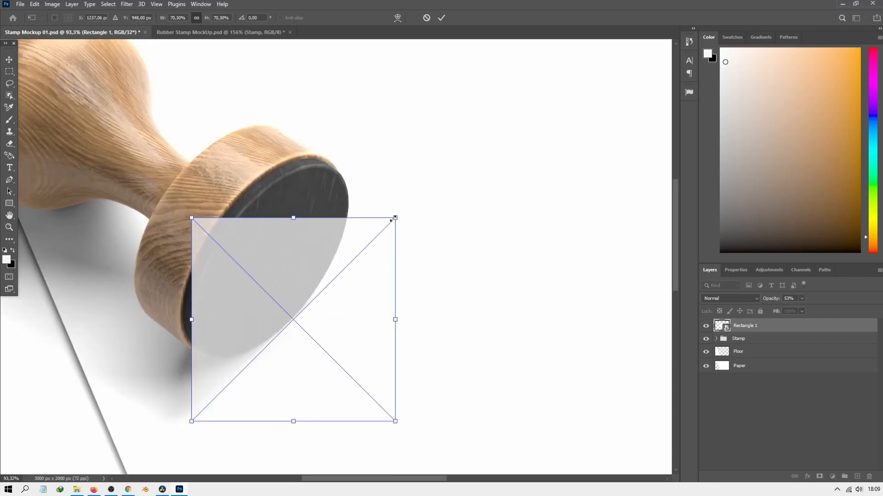
drag(392, 220, 341, 262)
drag(314, 310, 317, 253)
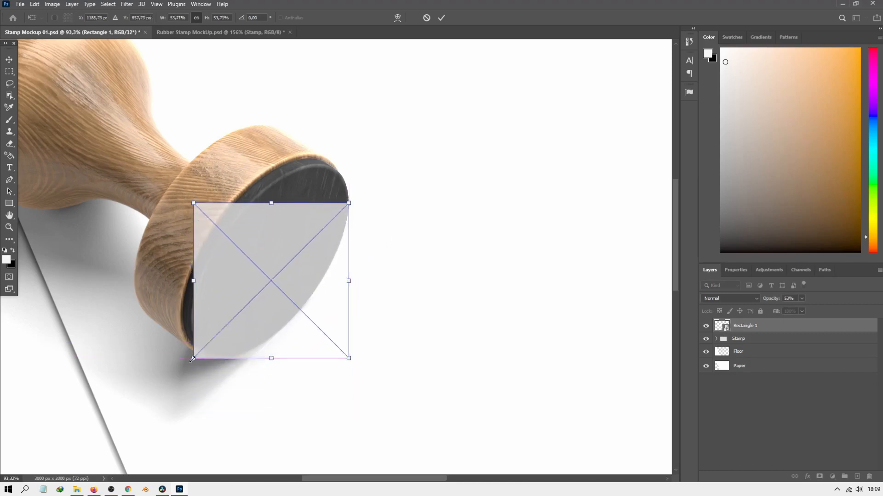
drag(191, 361, 191, 361)
- Distort Rectangle 1 by slanting its vertical sides so it follows the tilted perspective of the stamp face
right_click(303, 261)
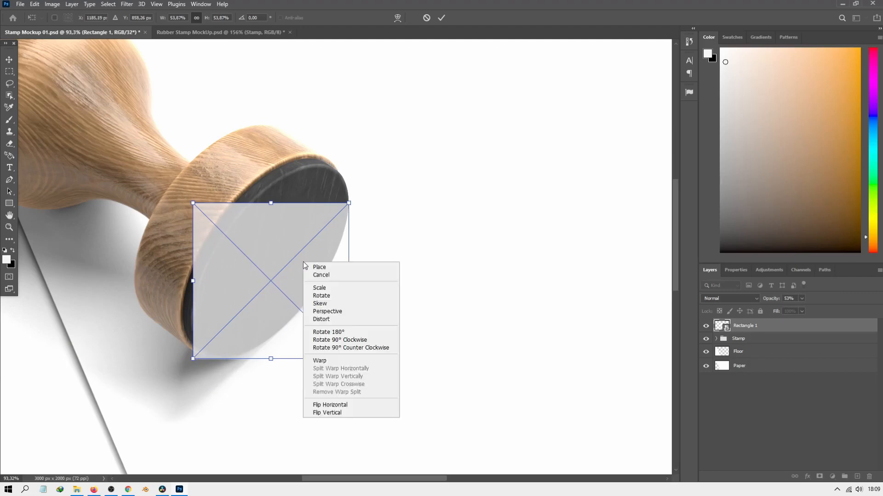
click(326, 319)
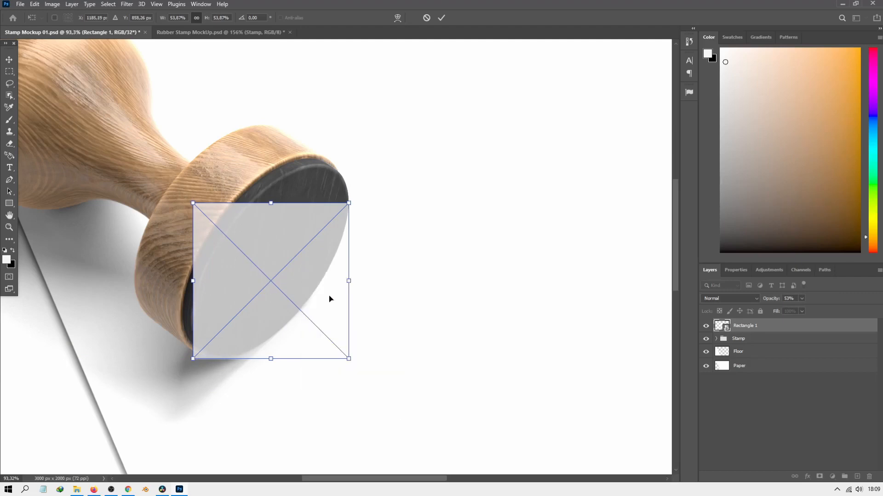
drag(348, 286, 349, 215)
drag(194, 282, 195, 307)
key(Return)
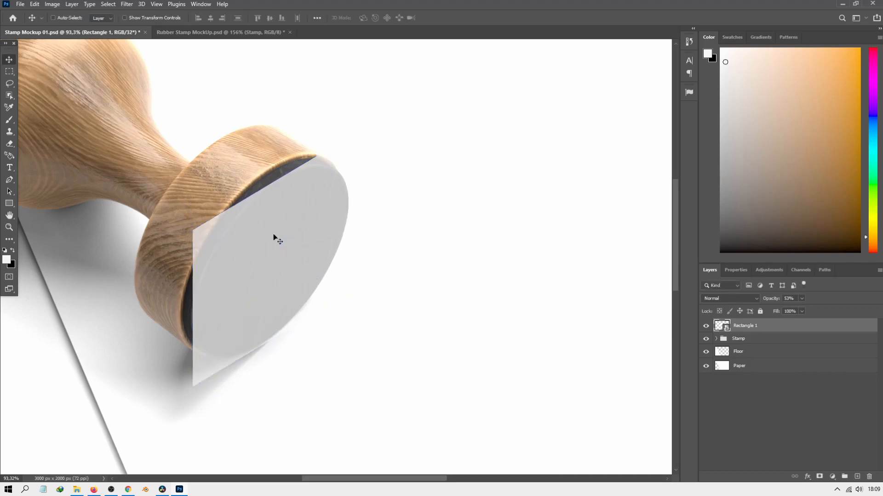
- Restore the Rectangle 1 layer's opacity to 100%
scroll(266, 237, down, 2)
scroll(303, 226, up, 2)
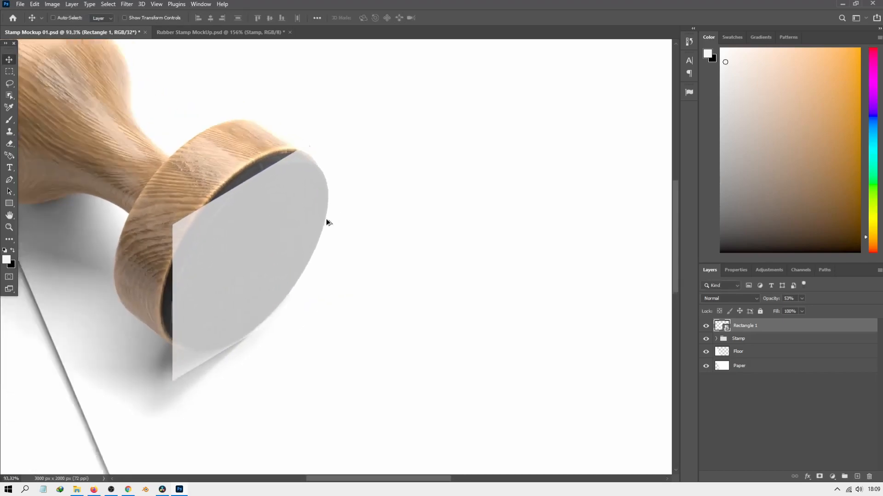
scroll(326, 219, down, 2)
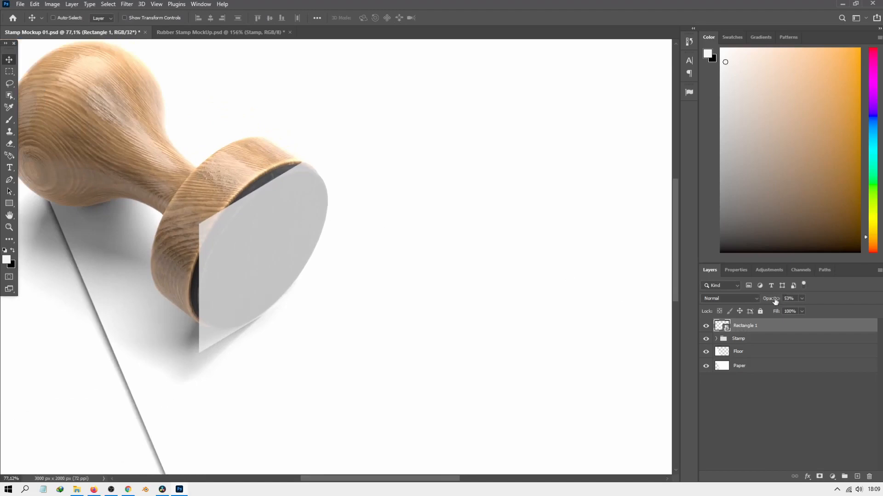
drag(774, 300, 825, 297)
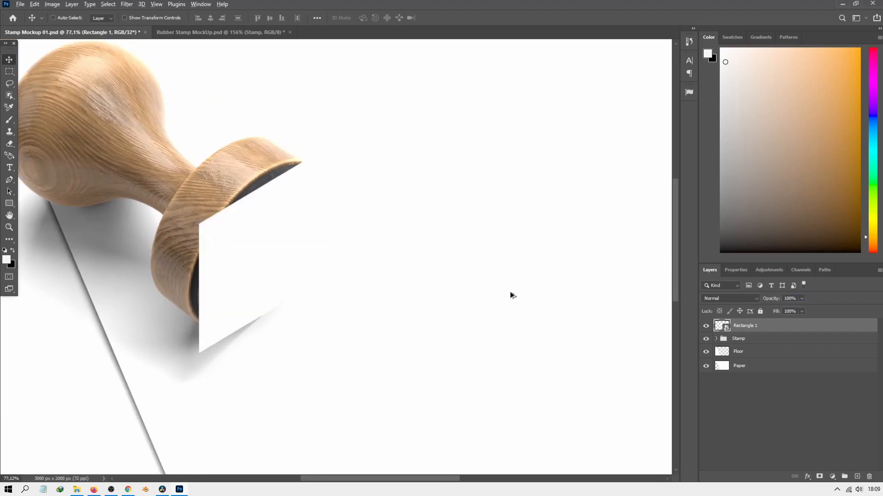
- Open the contents of the Rectangle 1 smart object and hide the white rectangle layer inside it
double_click(723, 328)
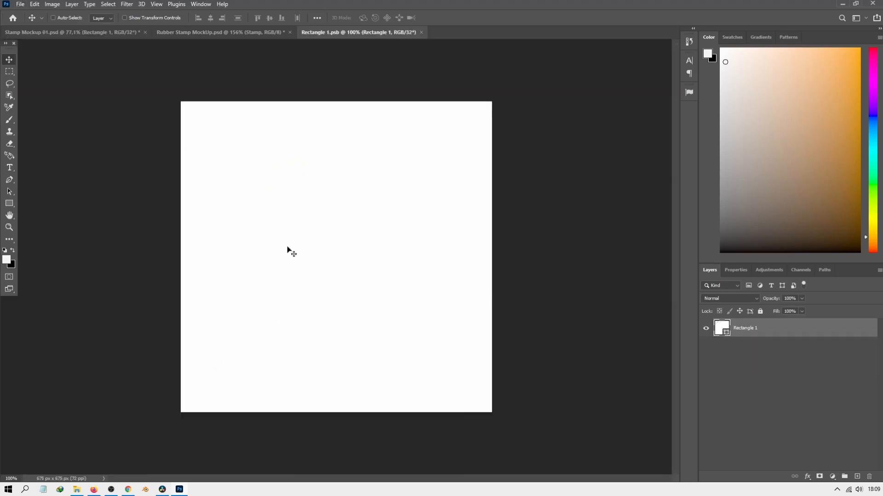
click(108, 30)
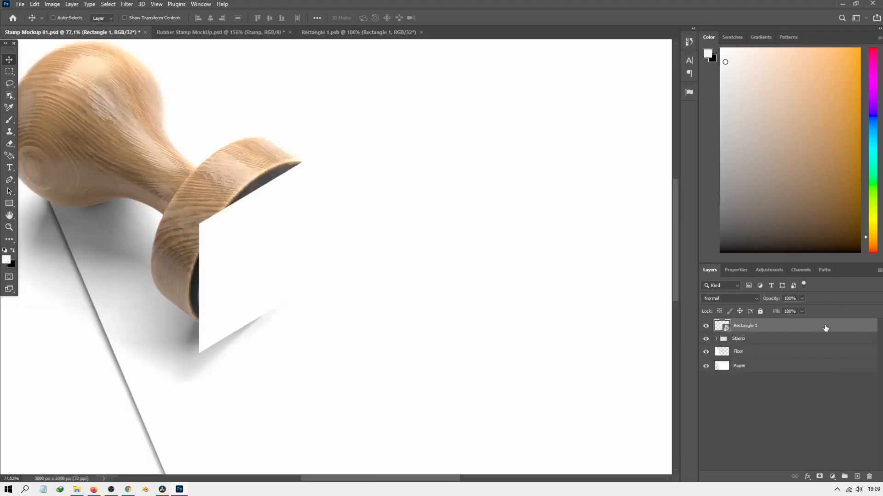
click(354, 32)
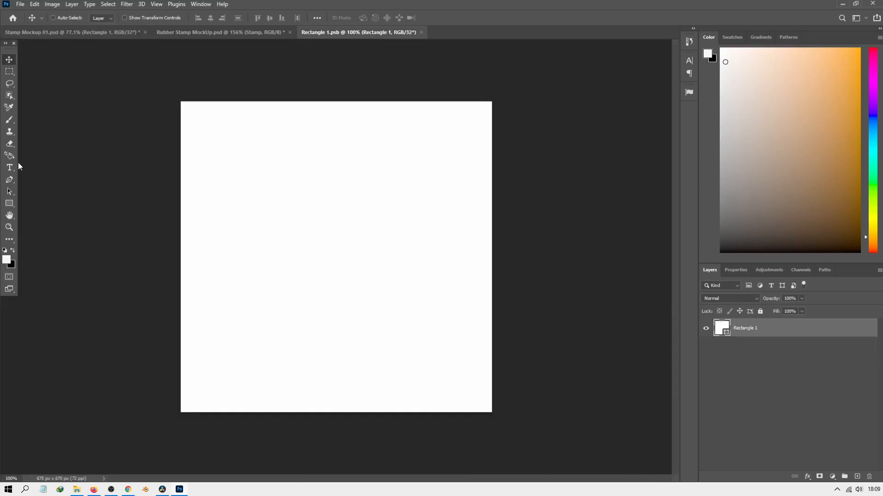
click(706, 329)
click(9, 203)
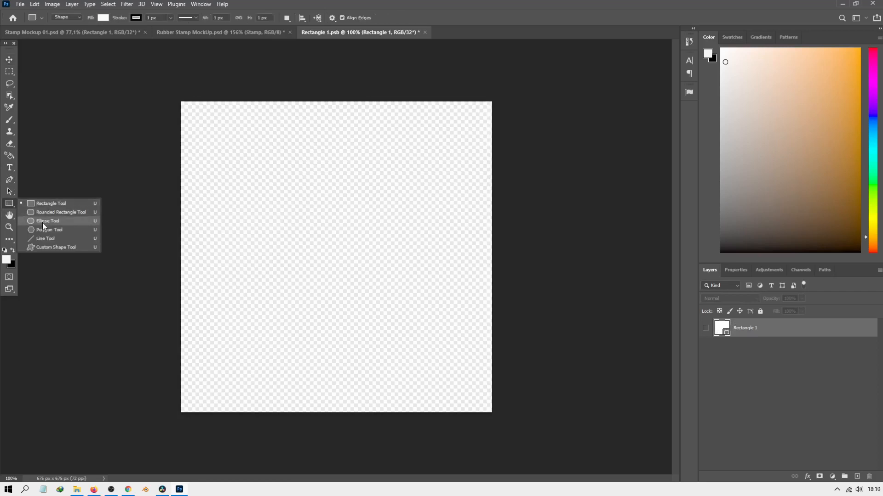
click(42, 222)
drag(221, 149, 321, 240)
- Draw a circle about 551 px in diameter with the Ellipse tool and centre it on the smart object's canvas
right_click(10, 205)
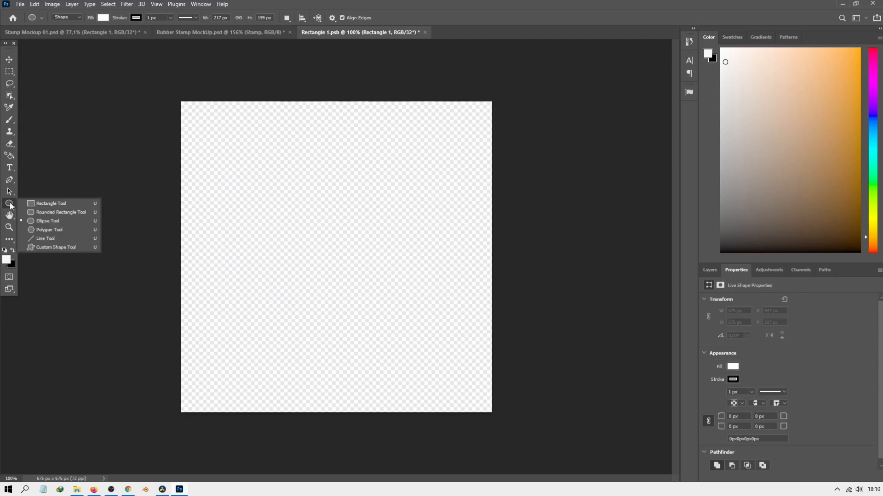
click(29, 222)
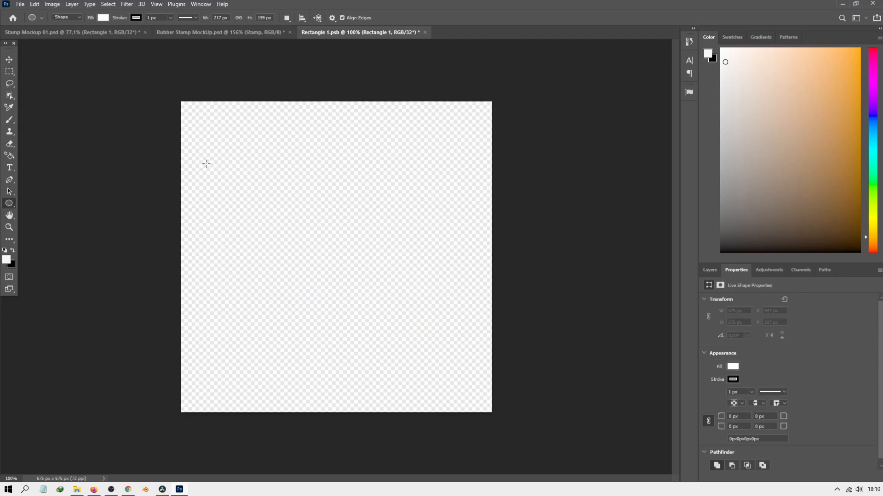
drag(220, 157, 489, 411)
click(8, 60)
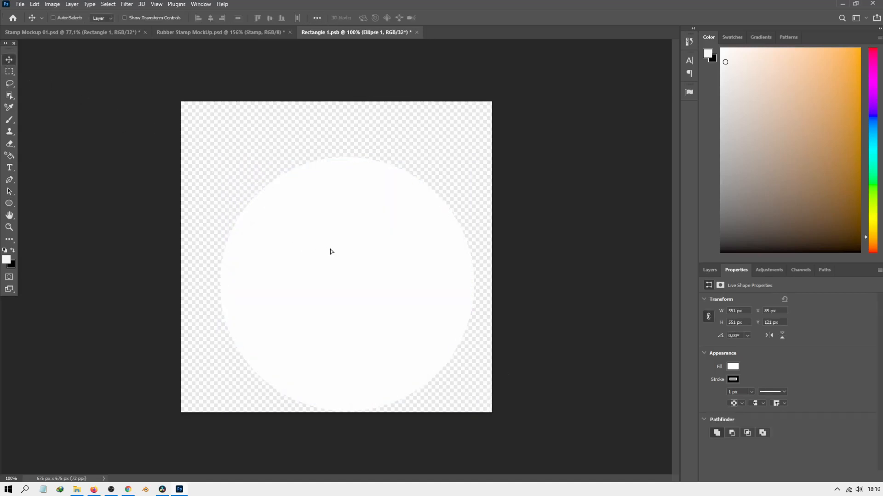
drag(331, 252, 321, 225)
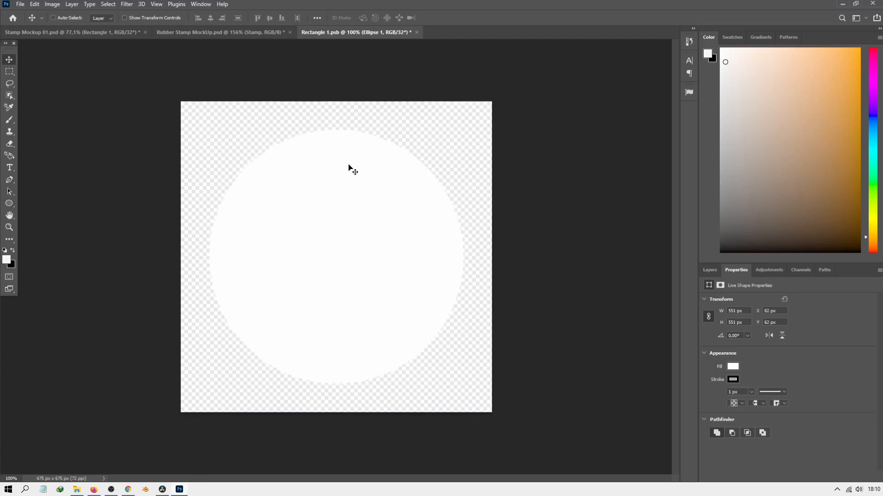
- Thicken the circle's black stroke to about 32 px and remove its fill
click(710, 272)
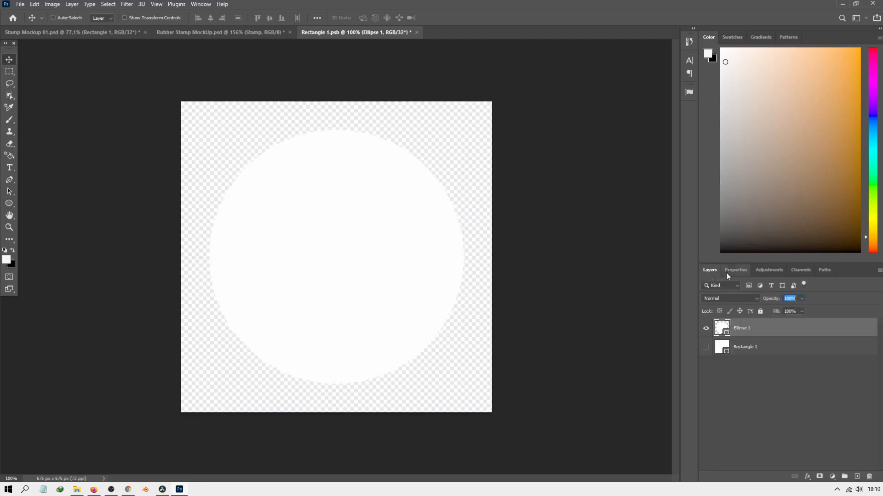
click(9, 203)
click(77, 19)
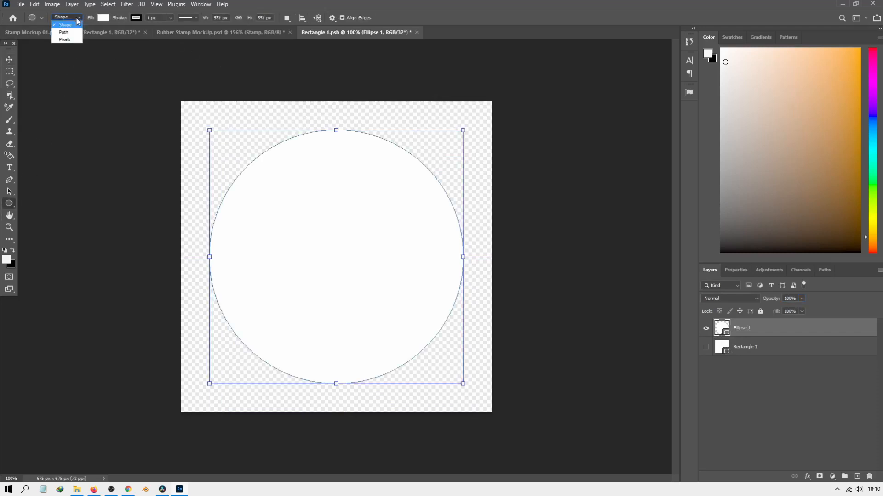
click(78, 20)
click(136, 18)
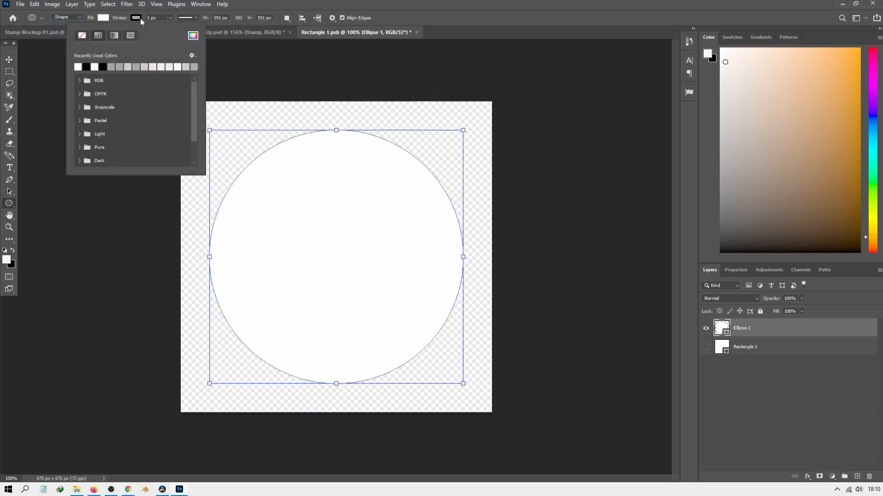
click(142, 18)
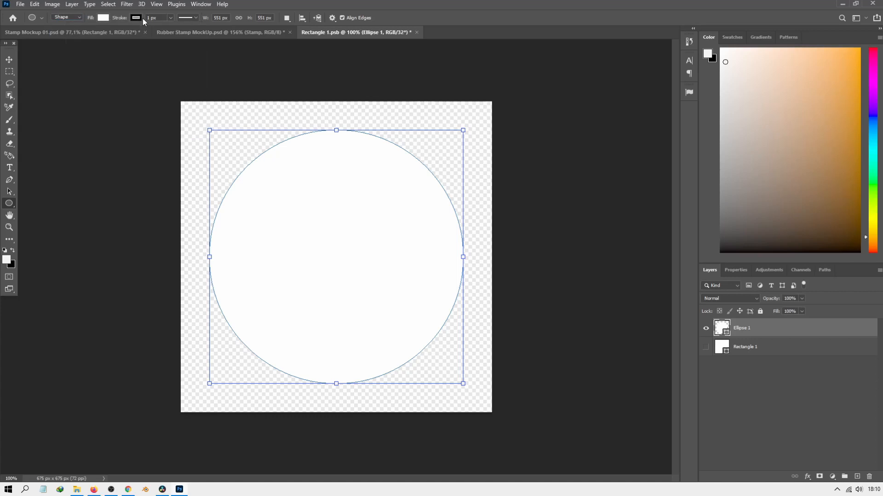
click(171, 18)
drag(172, 28, 190, 28)
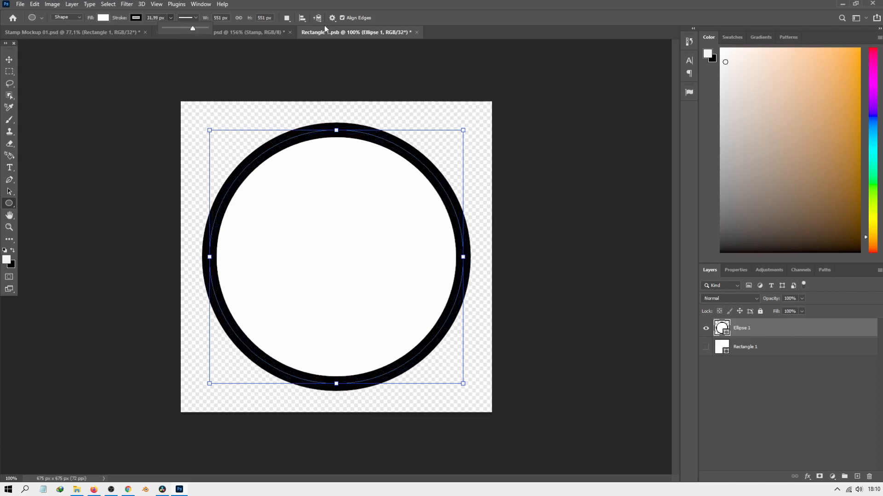
click(104, 18)
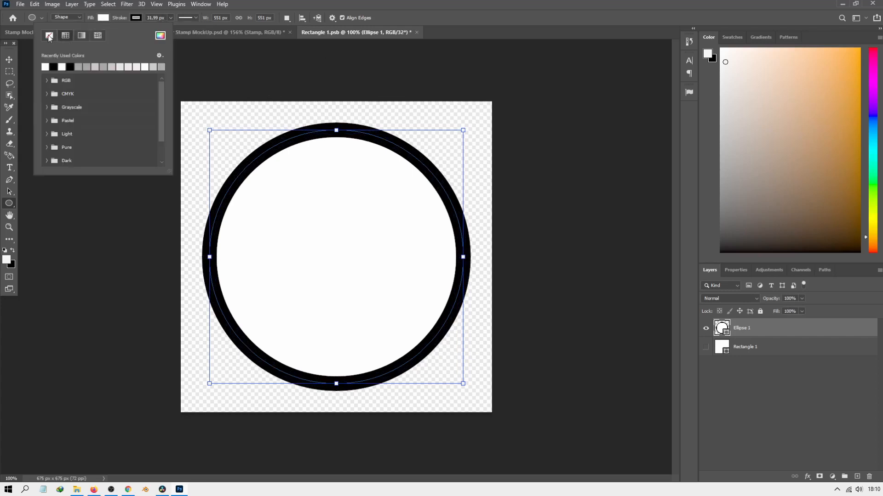
click(50, 36)
- Scale the black ring to about 113% so it nearly fills the square canvas, and return to the Stamp Mockup 01 document
key(v)
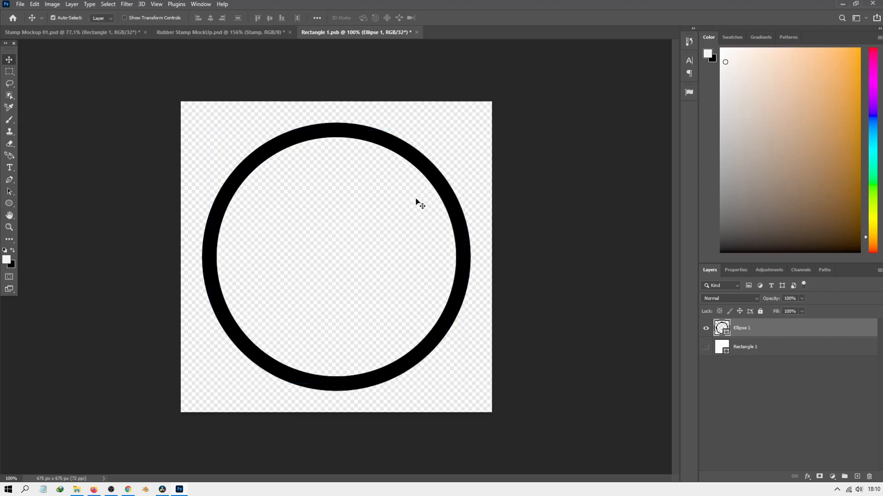
key(ctrl+t)
drag(468, 127, 488, 105)
drag(202, 392, 187, 411)
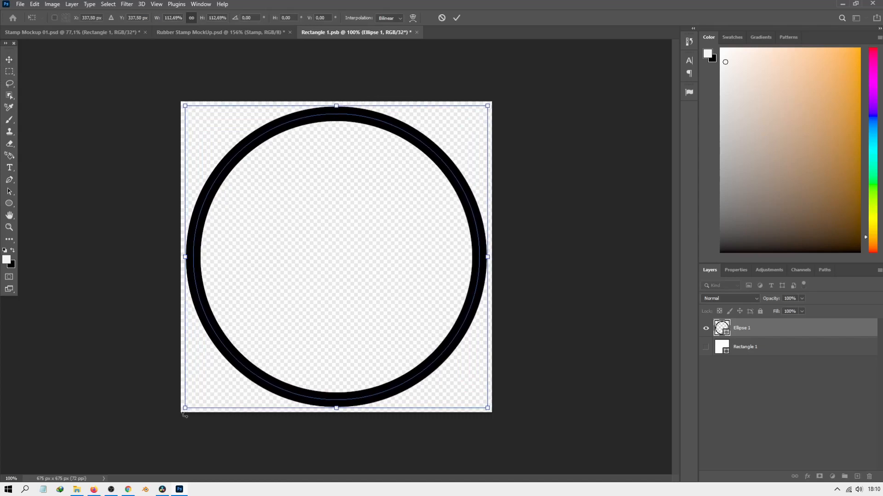
key(Return)
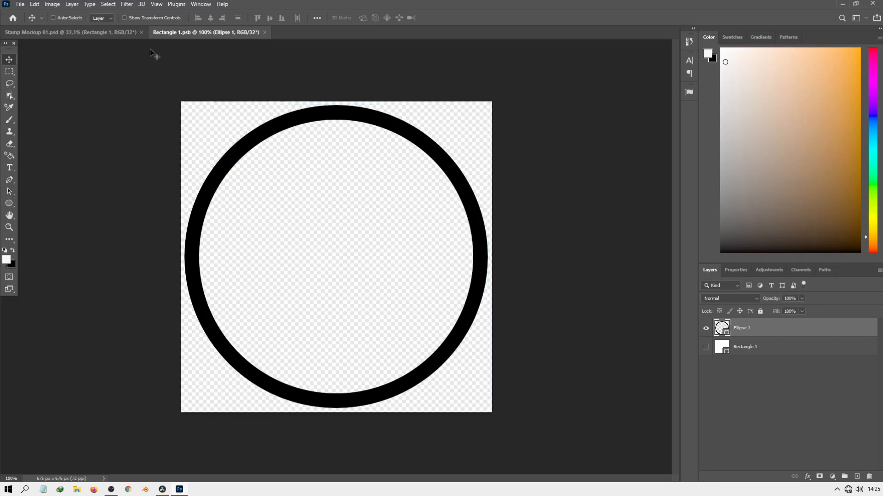
click(105, 34)
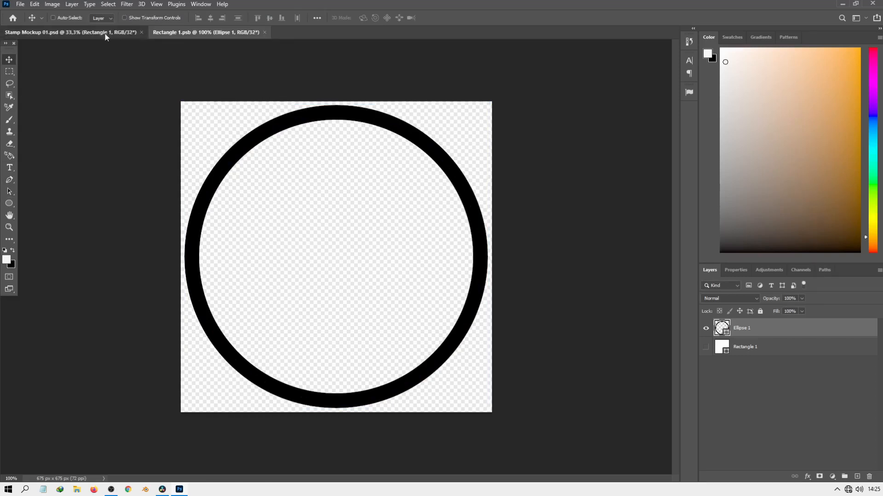
- Distort the Rectangle 1 smart object by its edges so the black ring follows the tilt of the stamp's face
scroll(276, 226, up, 5)
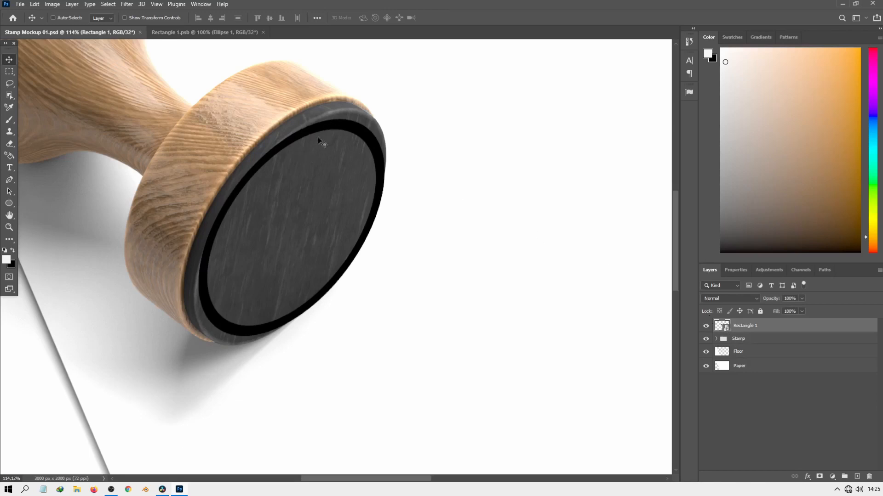
key(ctrl+t)
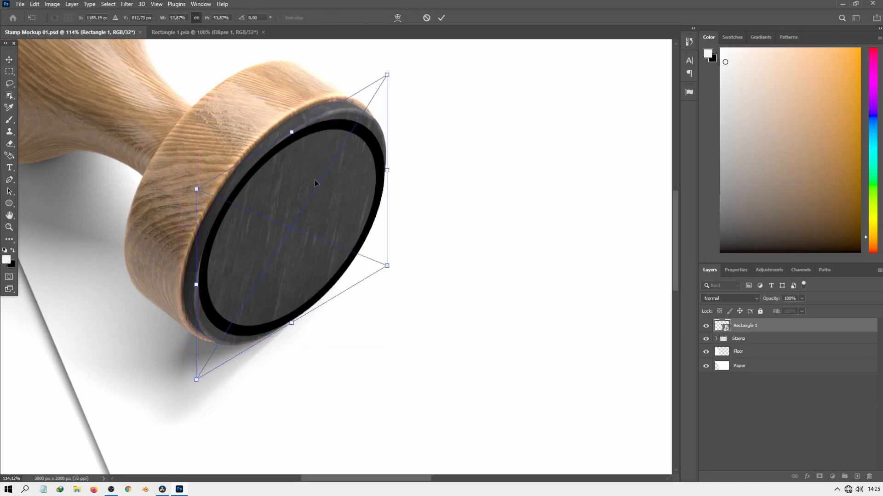
right_click(303, 176)
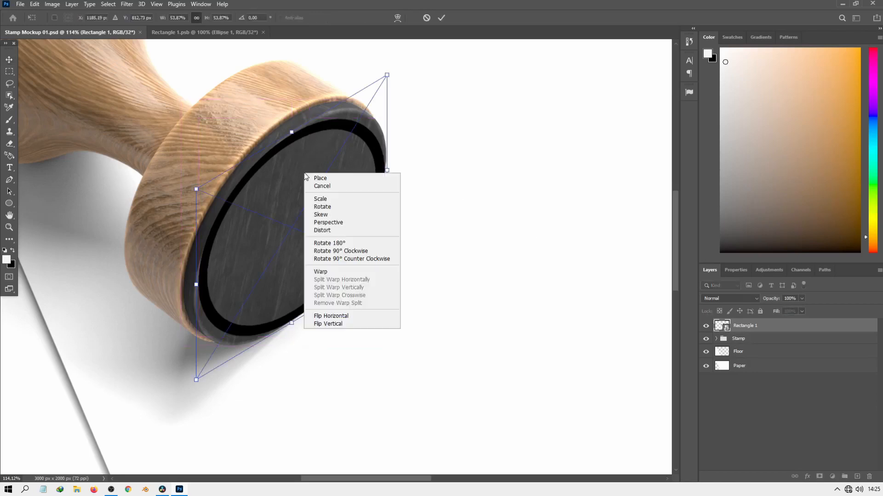
click(322, 230)
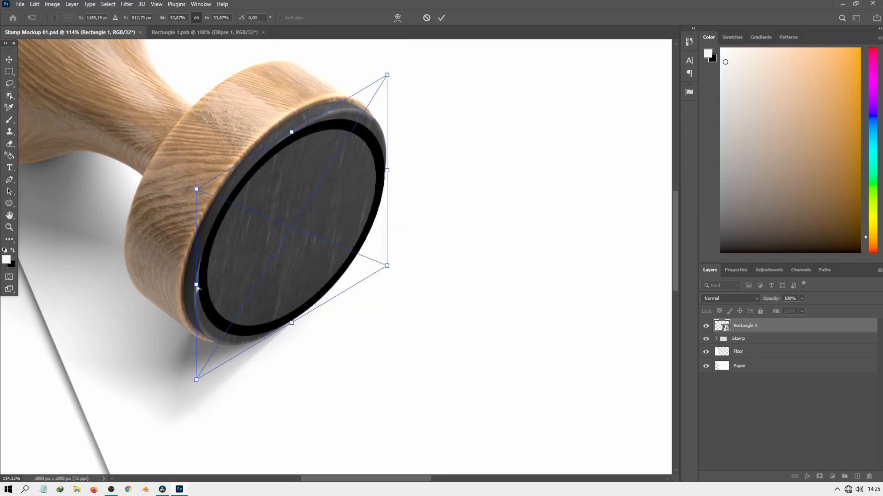
drag(197, 286, 193, 299)
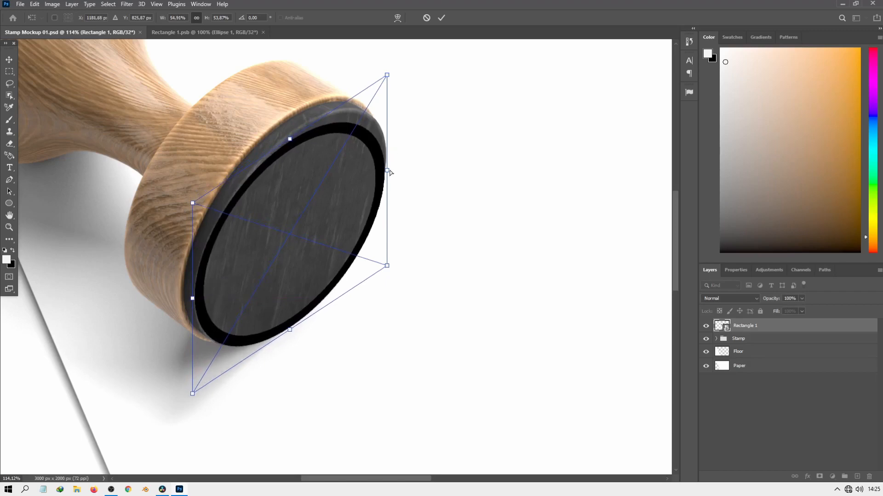
drag(387, 169, 390, 157)
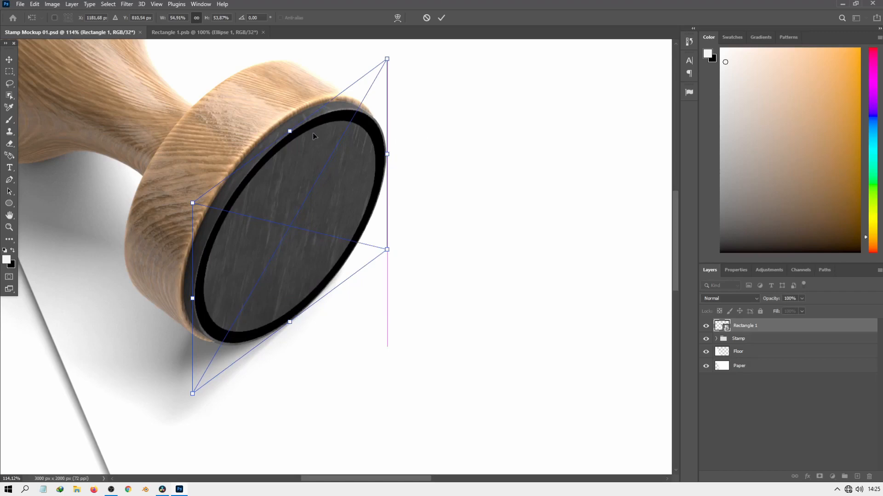
drag(290, 131, 291, 137)
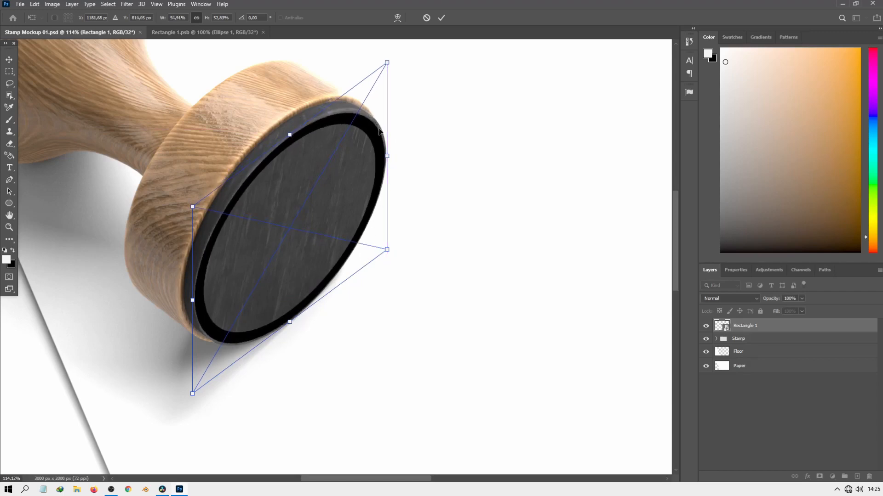
- Fine-tune the distorted smart object's corners until the ring sits evenly inside the stamp's rim, and apply the transform
drag(387, 63, 390, 56)
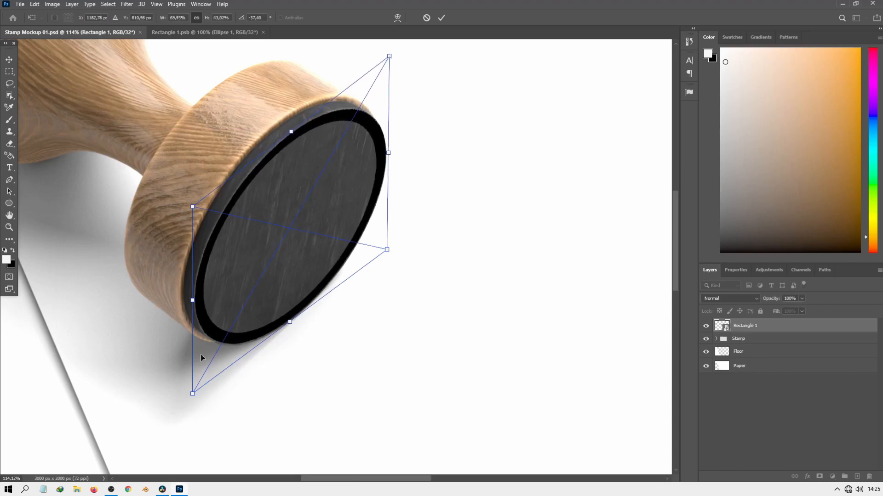
drag(192, 394, 192, 393)
drag(389, 251, 386, 250)
drag(192, 393, 196, 394)
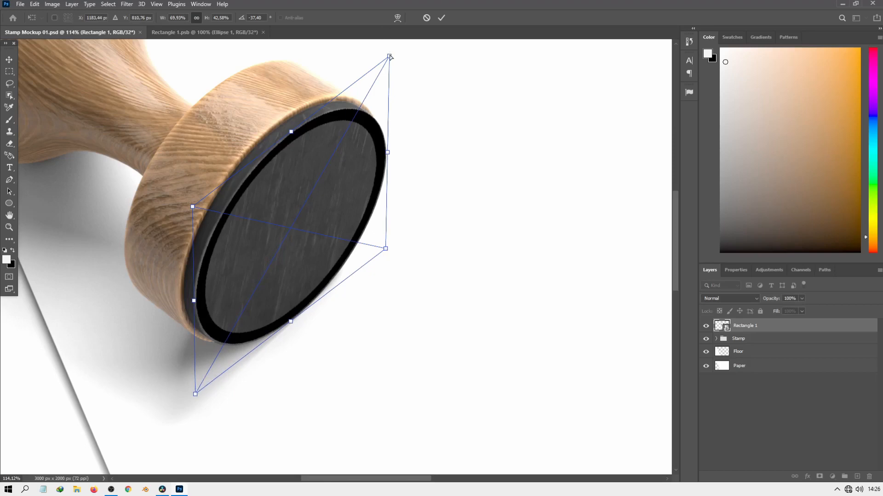
drag(389, 56, 387, 60)
drag(291, 134, 294, 137)
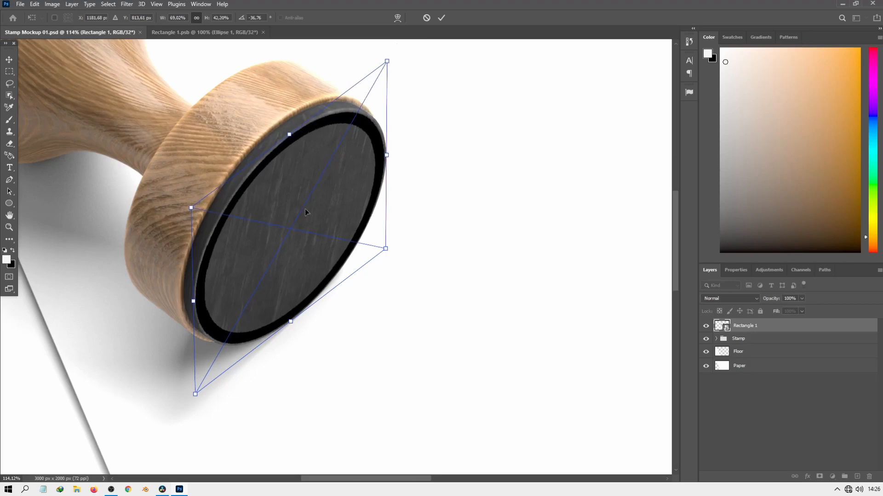
key(Return)
scroll(321, 131, down, 5)
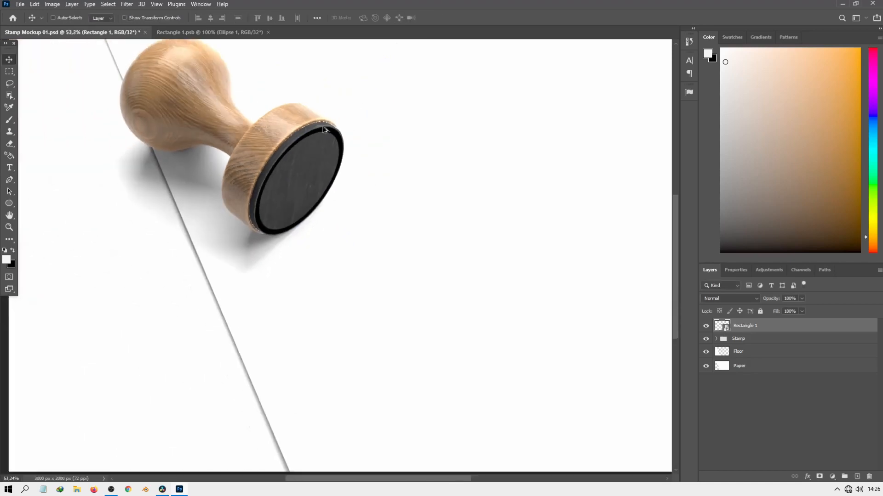
scroll(389, 133, up, 4)
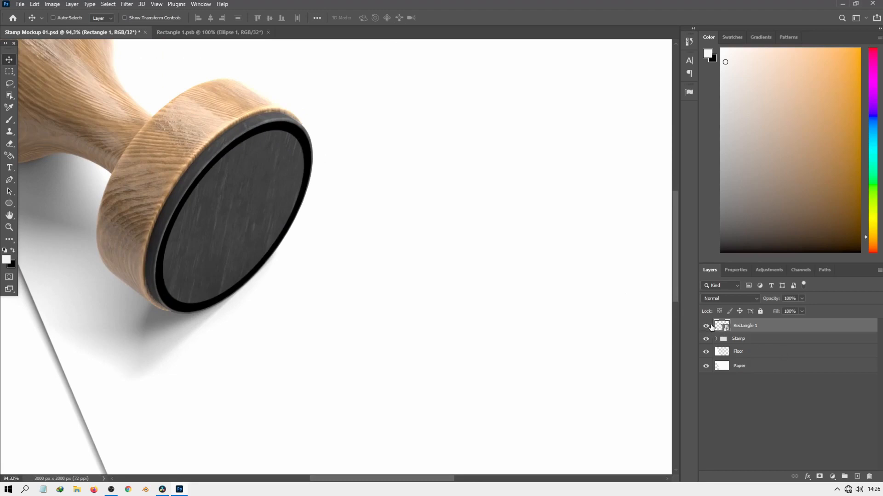
- Reopen the Rectangle 1 smart object's contents and thin the ring's stroke to about 24 px
double_click(712, 327)
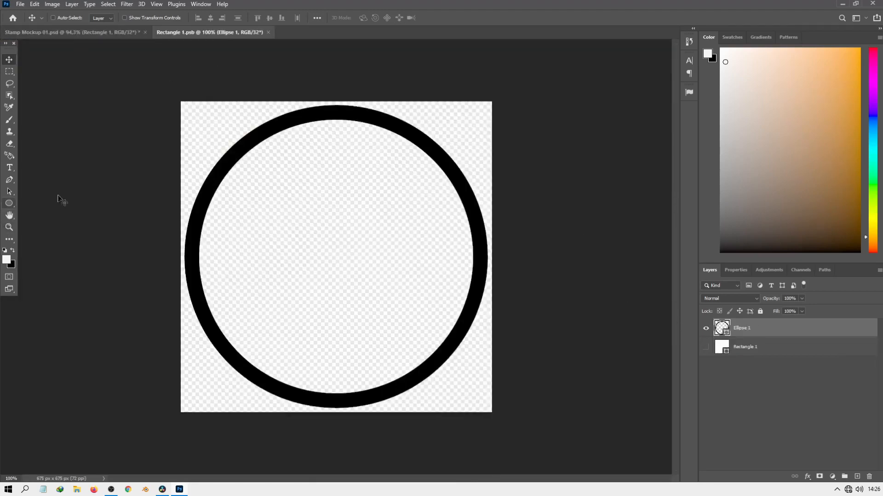
click(741, 270)
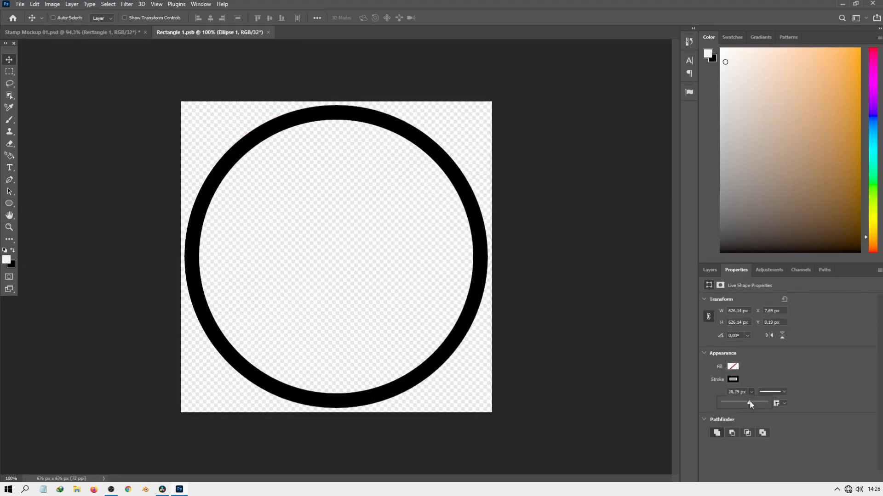
drag(750, 403, 745, 403)
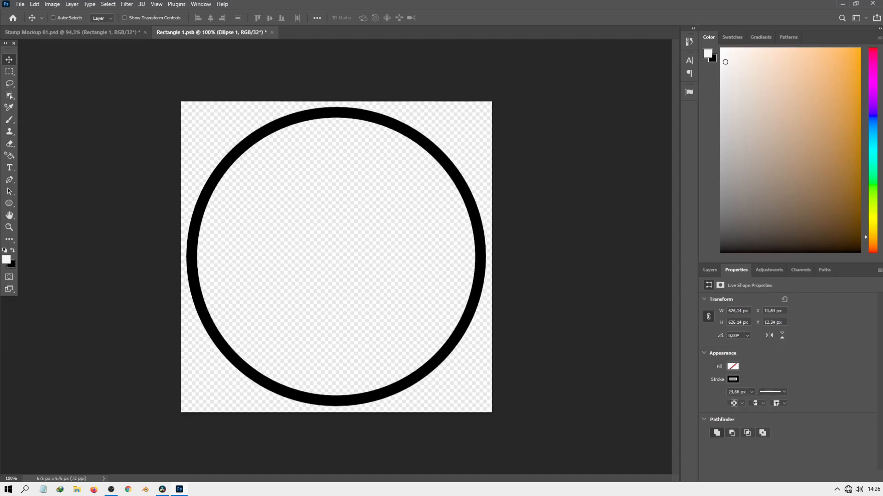
- Add a new layer with the three-line text "Project After Cube" in Lato Bold 134 pt inside the ring
click(9, 168)
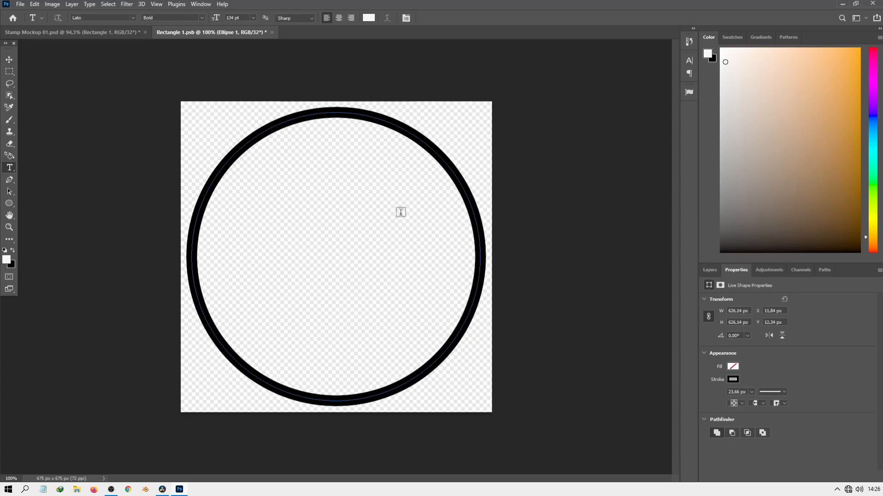
click(711, 270)
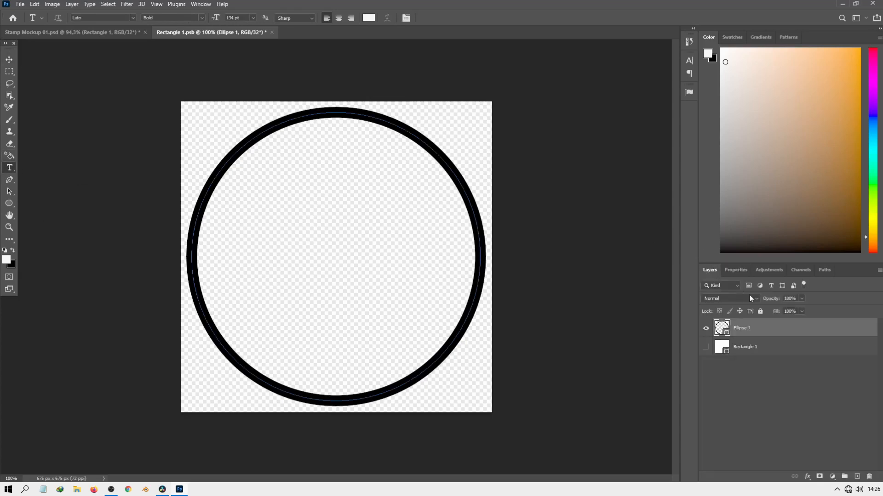
click(857, 478)
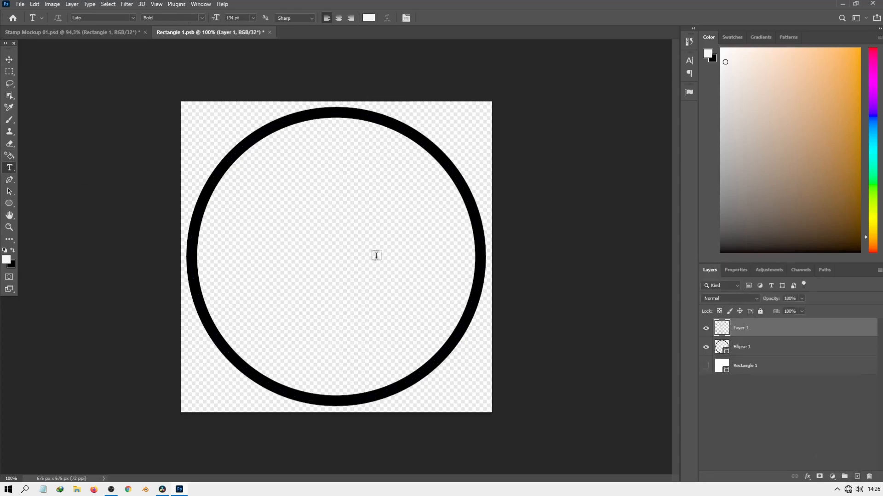
click(268, 238)
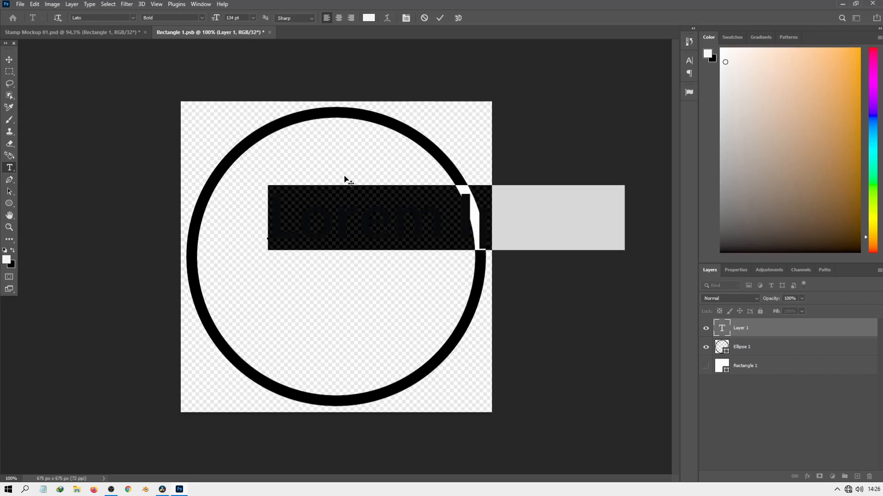
text(roject)
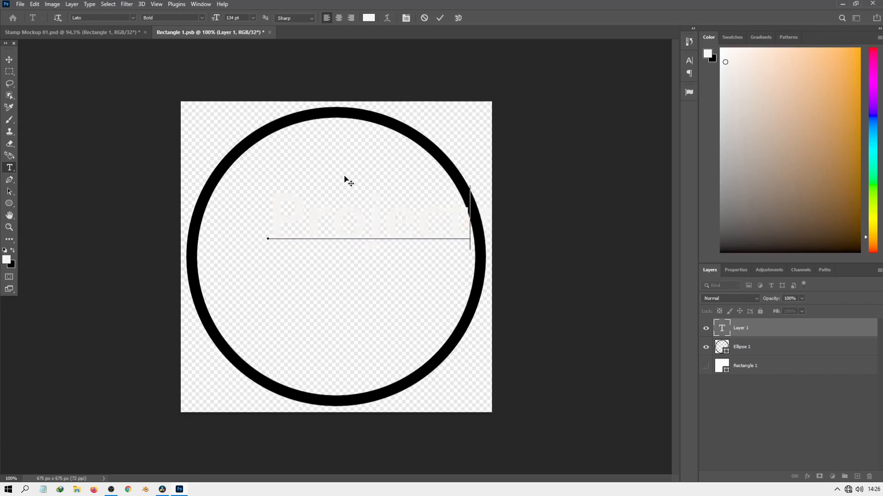
key(Return)
text(After)
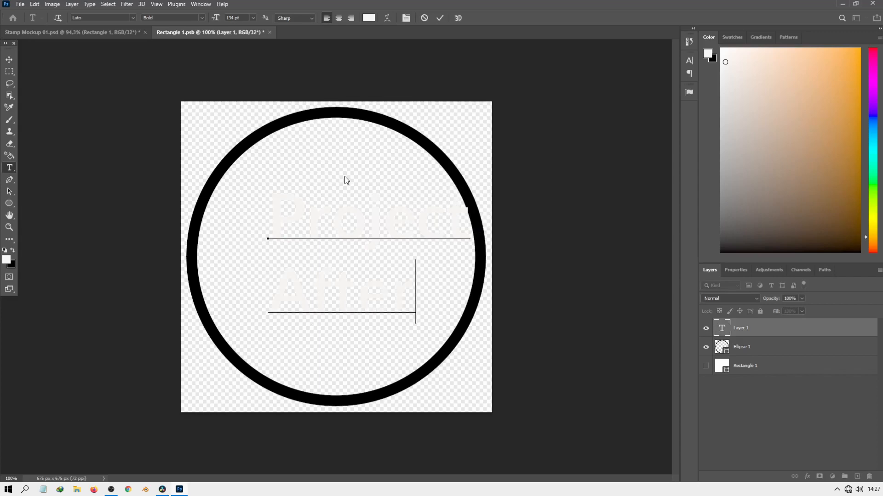
key(Return)
text(Cube)
- Colour the whole text black and shift it up and to the left within the ring
key(ctrl+a)
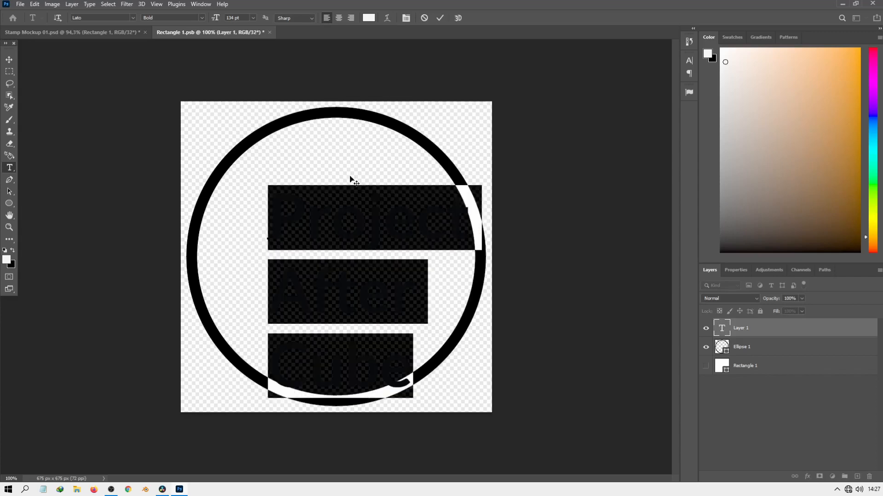
click(368, 18)
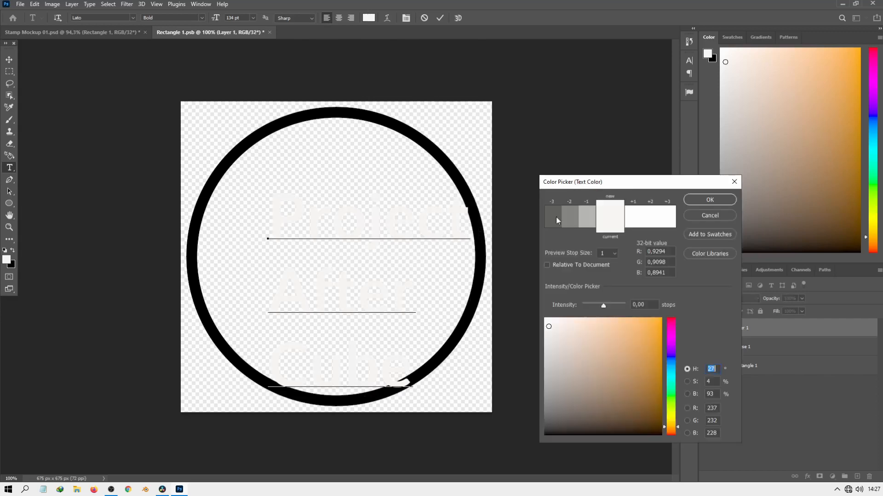
click(545, 434)
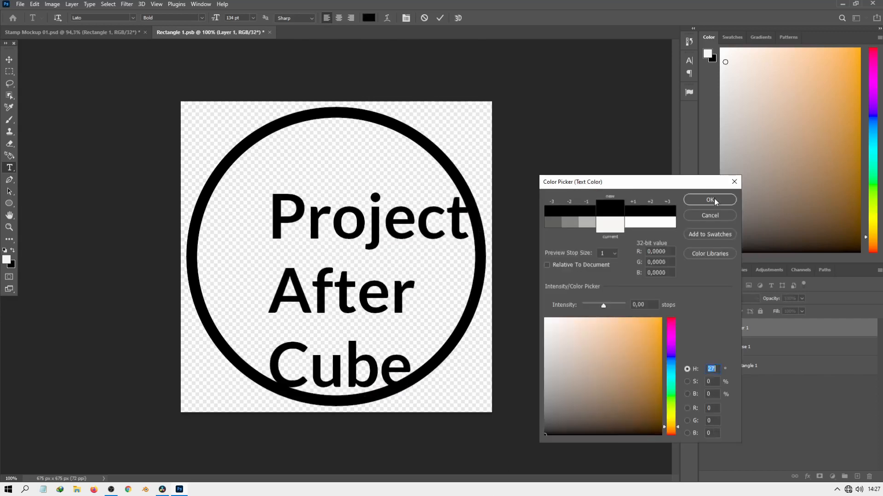
click(714, 201)
click(8, 59)
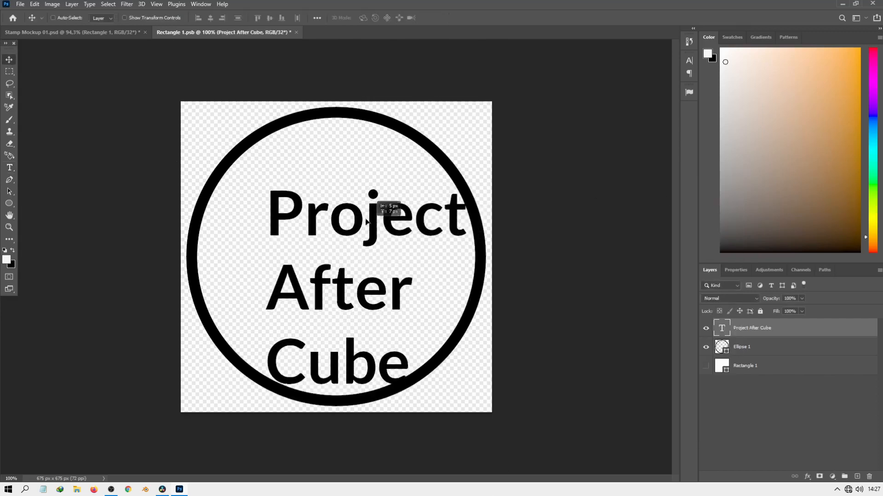
drag(390, 201, 375, 184)
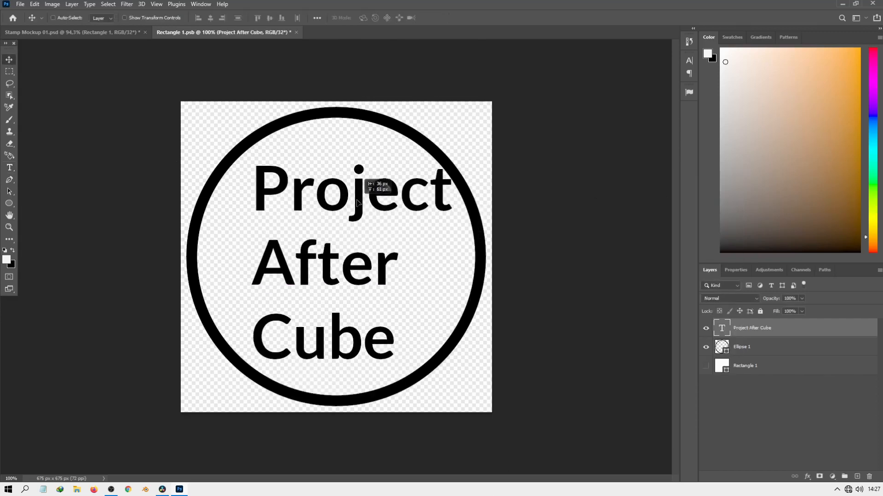
- Tighten the text's leading to 110 pt and move the three lines to the vertical middle of the ring
double_click(719, 329)
click(736, 270)
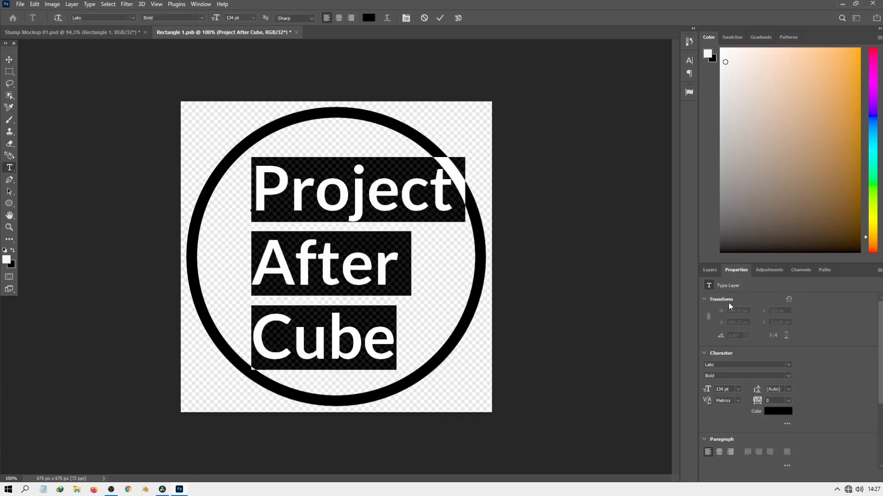
drag(760, 393, 737, 389)
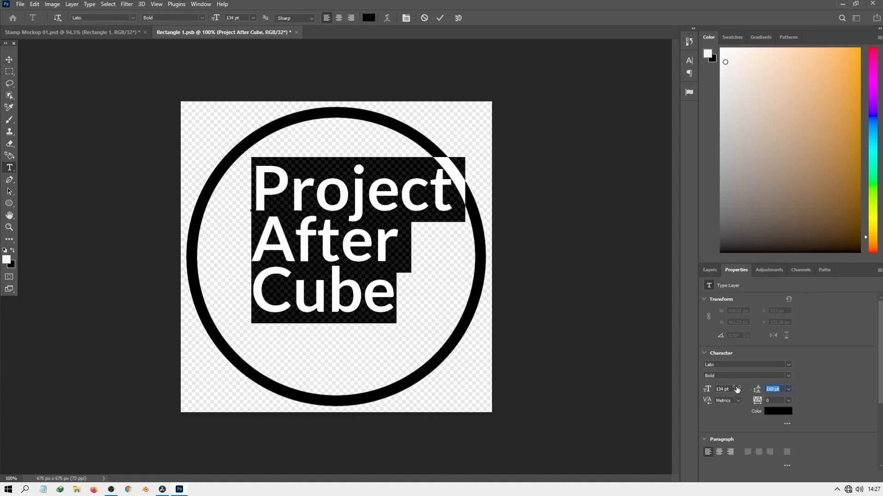
click(9, 60)
drag(345, 195, 341, 215)
- Save the smart object's contents and check the updated artwork on the stamp face in Stamp Mockup 01
key(ctrl+s)
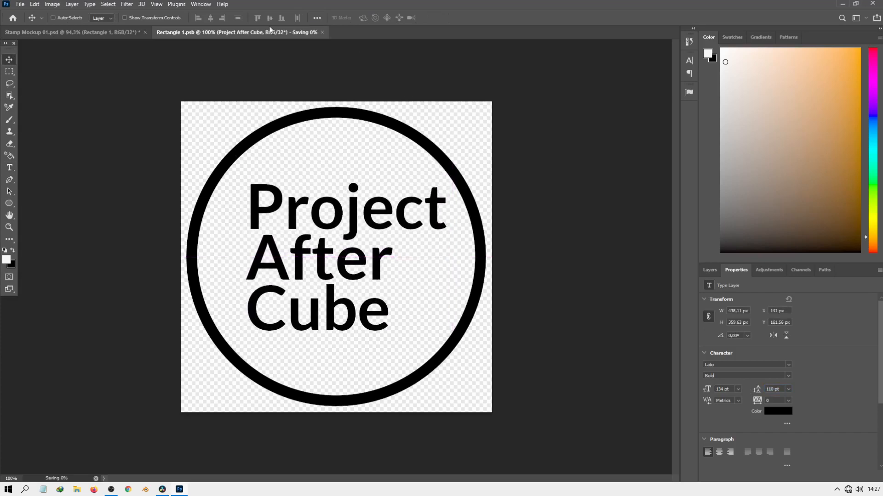
click(123, 34)
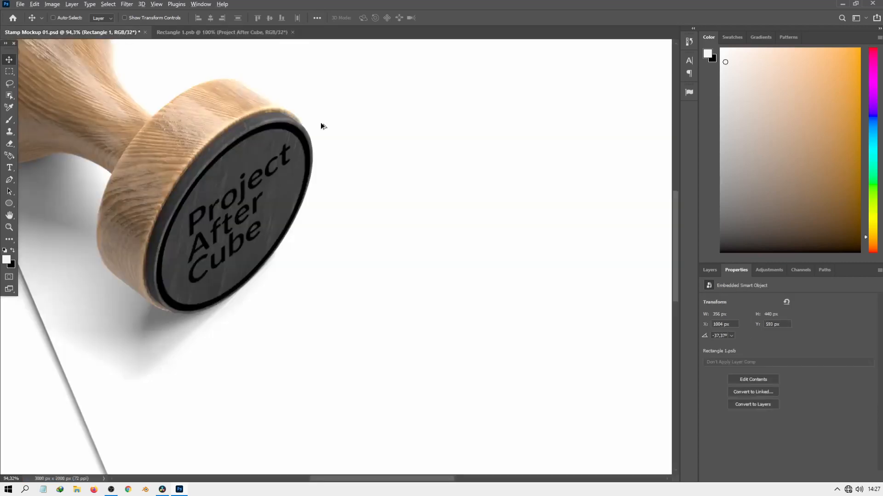
scroll(317, 161, up, 5)
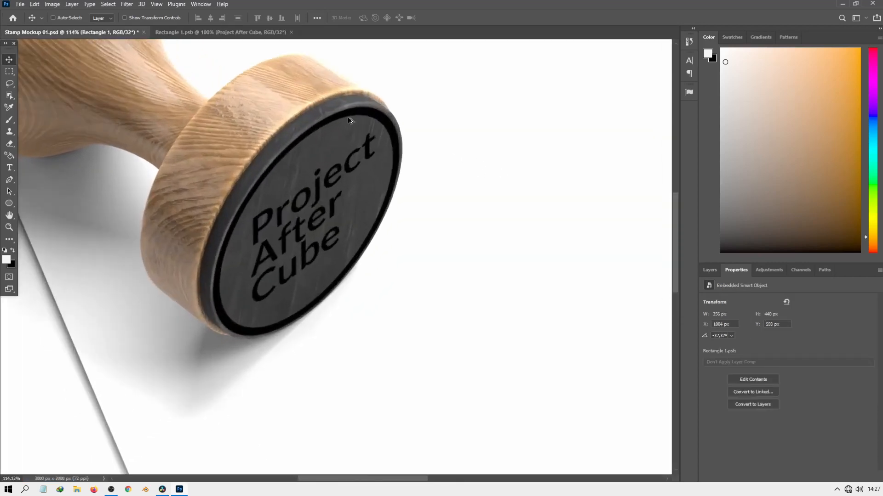
scroll(353, 172, up, 2)
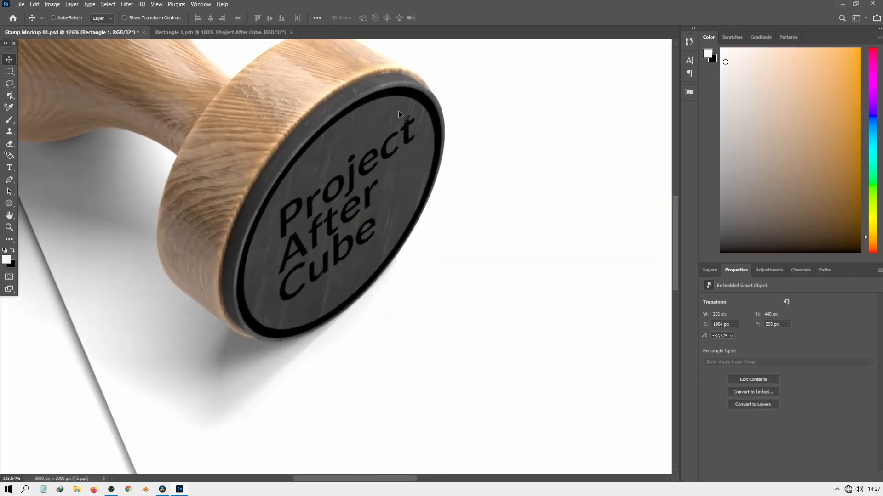
scroll(401, 135, up, 3)
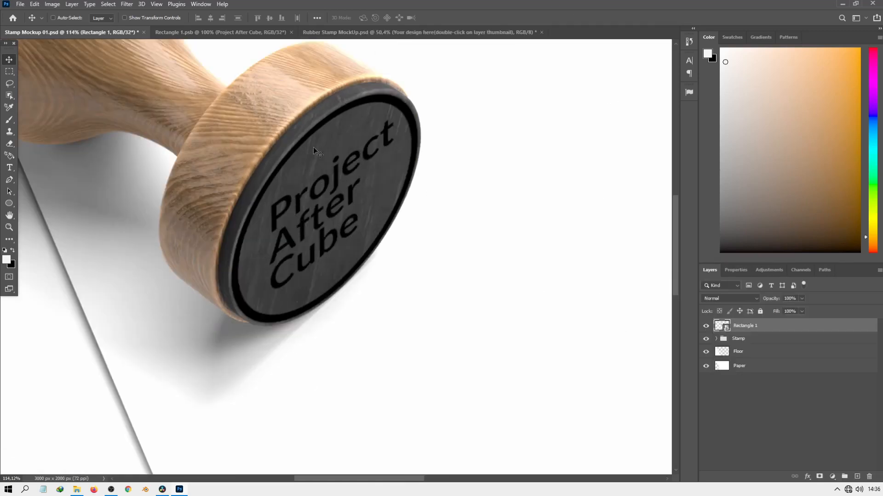
- Flip the Rectangle 1 smart object horizontally so its artwork is mirrored
key(ctrl)
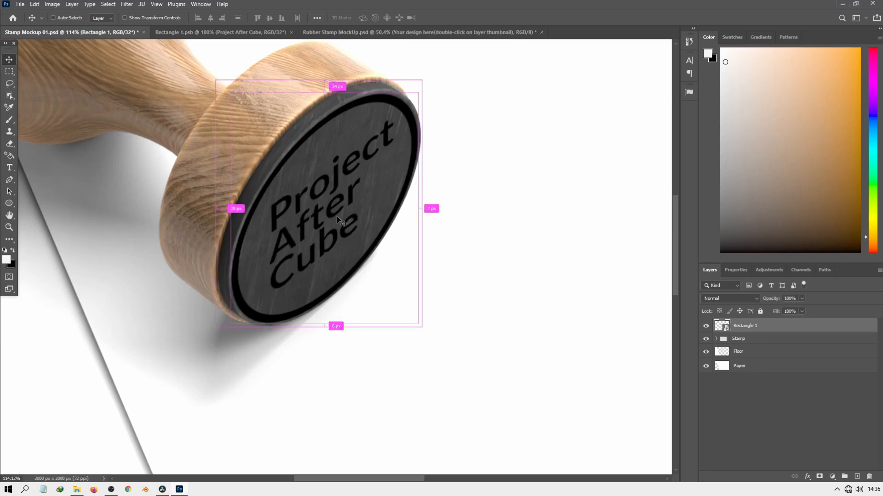
key(ctrl+t)
right_click(344, 175)
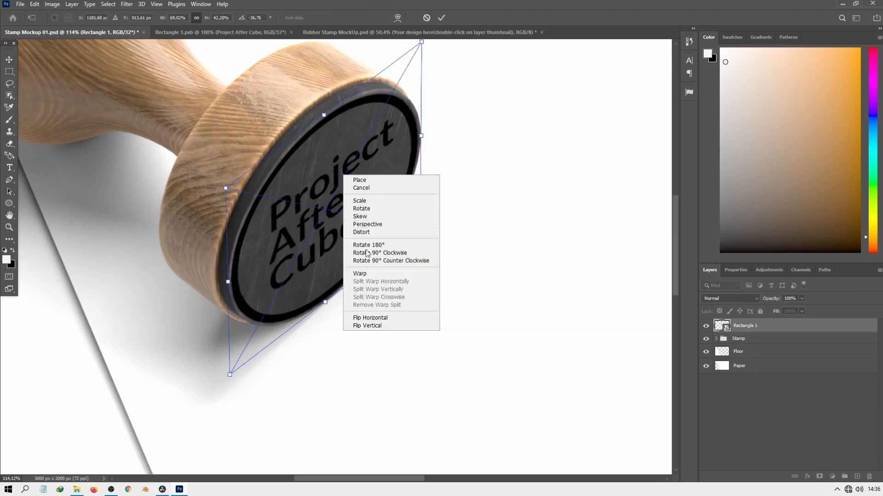
click(370, 317)
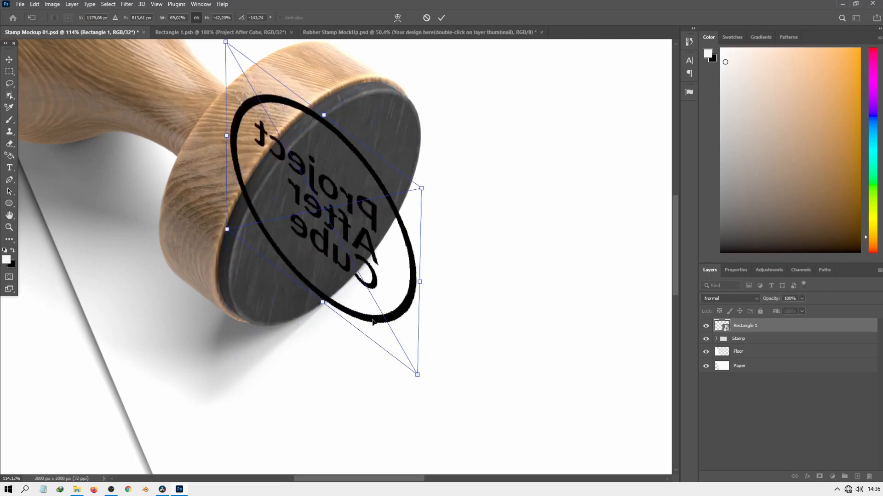
- Distort the mirrored artwork by its side edges so the ring follows the slanted stamp face
right_click(330, 183)
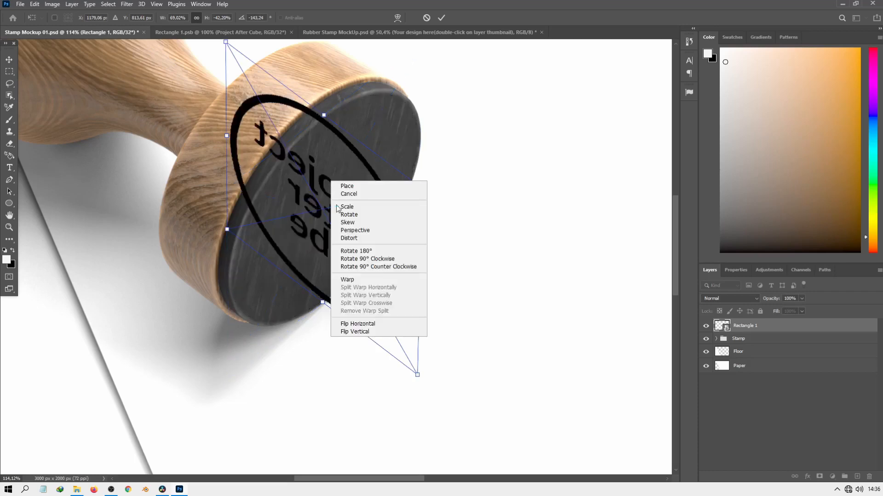
click(356, 240)
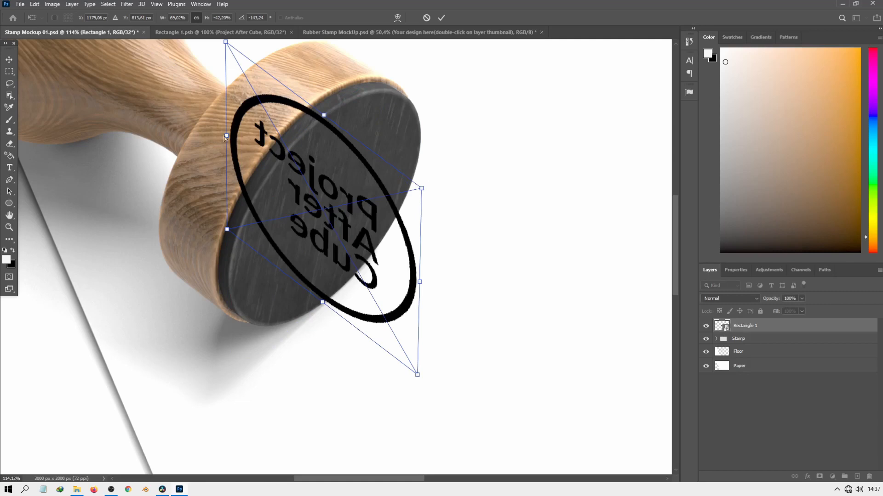
drag(226, 136, 220, 292)
scroll(238, 291, up, 5)
scroll(454, 187, down, 3)
scroll(453, 187, down, 2)
scroll(502, 181, up, 5)
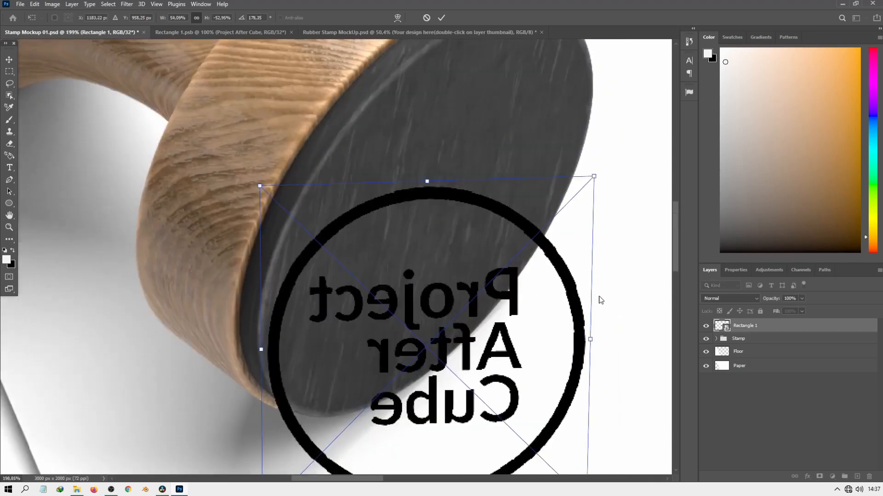
drag(591, 342, 589, 81)
scroll(596, 96, up, 3)
scroll(591, 157, up, 6)
drag(579, 149, 590, 152)
scroll(494, 154, down, 7)
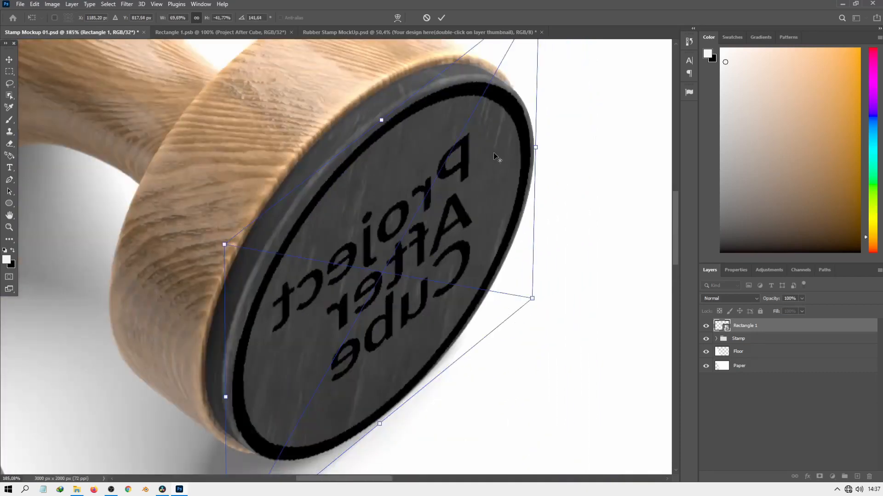
- Fine-tune the distortion on all sides until the ring sits evenly inside the stamp face's rim
drag(381, 120, 377, 114)
drag(225, 397, 224, 393)
drag(379, 423, 384, 419)
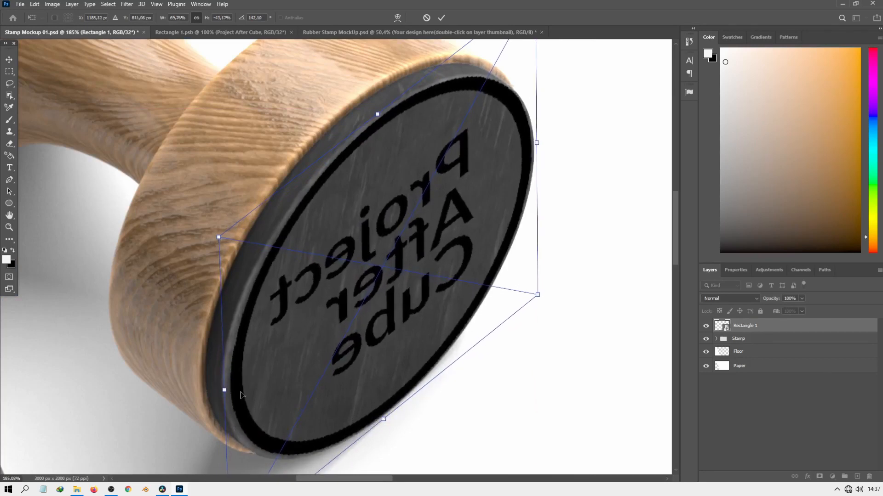
drag(225, 391, 222, 393)
scroll(487, 173, up, 2)
drag(535, 51, 536, 57)
scroll(413, 193, down, 3)
drag(222, 376, 225, 375)
drag(384, 406, 383, 405)
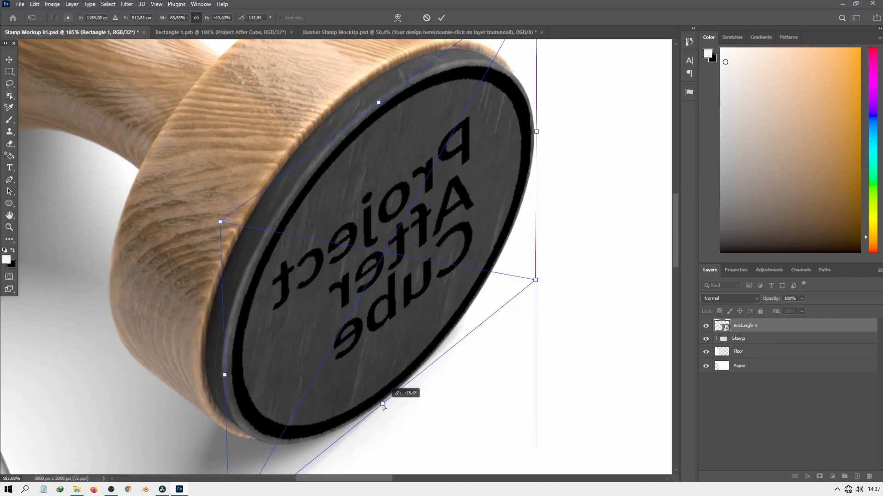
scroll(536, 191, down, 3)
scroll(536, 191, up, 3)
- Distort the artwork's lower-left edge slightly outward, apply the transform and save the document
right_click(298, 238)
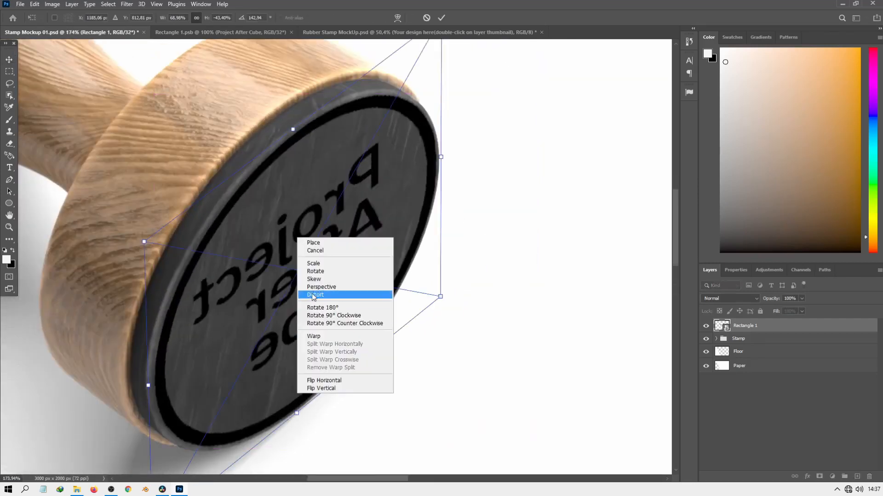
click(315, 294)
drag(148, 385, 146, 386)
key(Return)
scroll(266, 296, down, 3)
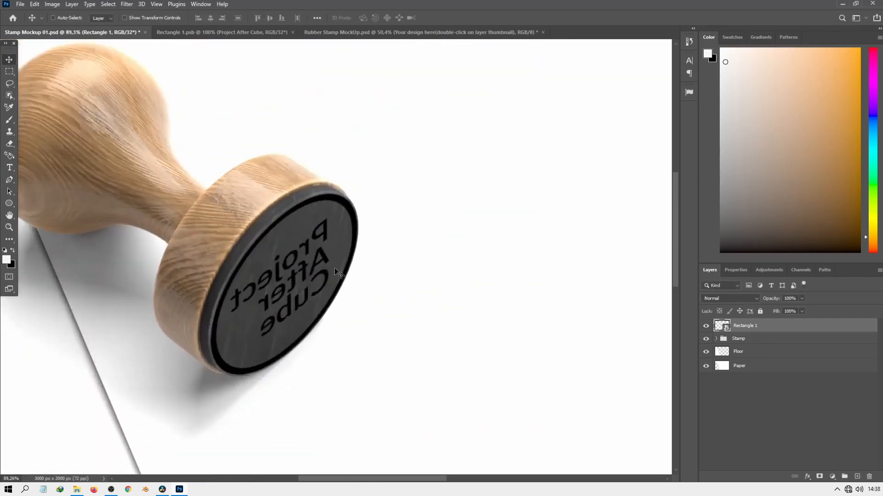
key(ctrl+s)
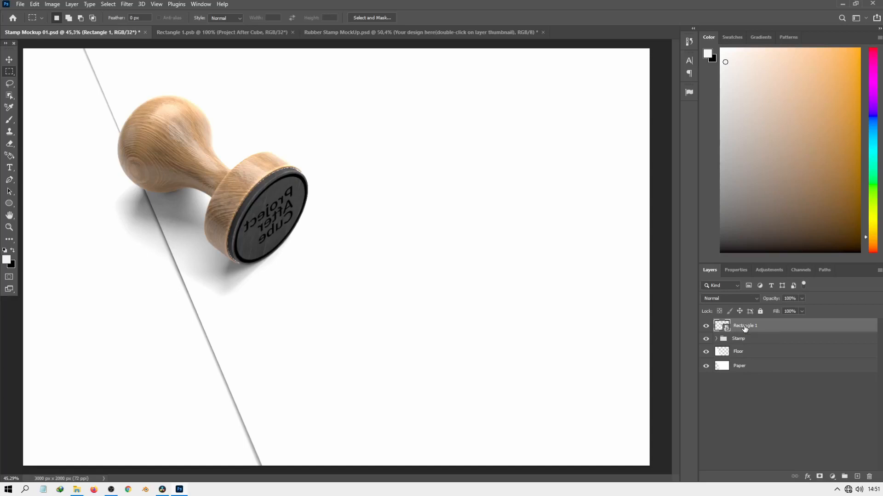
- Duplicate the Rectangle 1 layer and move the copy onto the blank paper below and to the right of the stamp
key(ctrl+j)
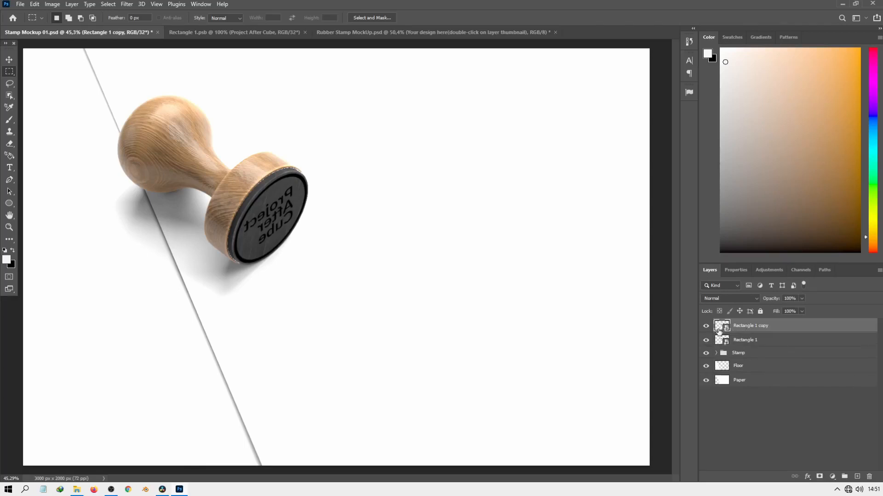
key(v)
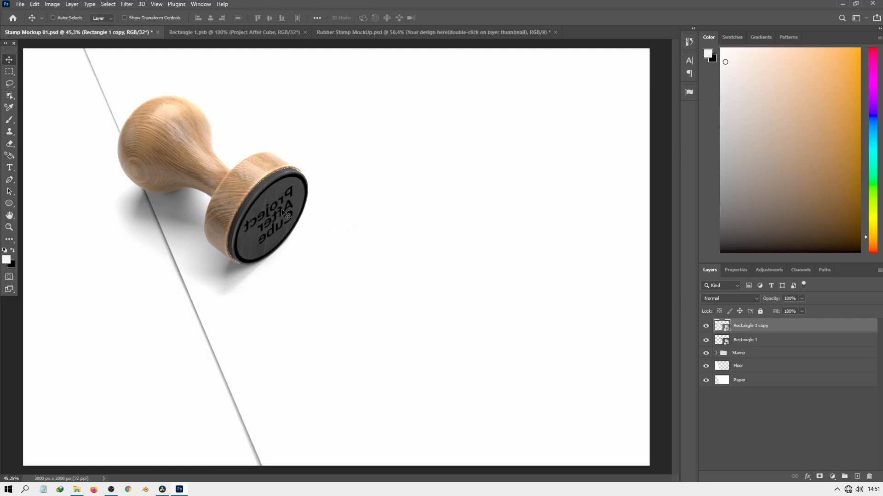
drag(288, 217, 387, 301)
key(ctrl)
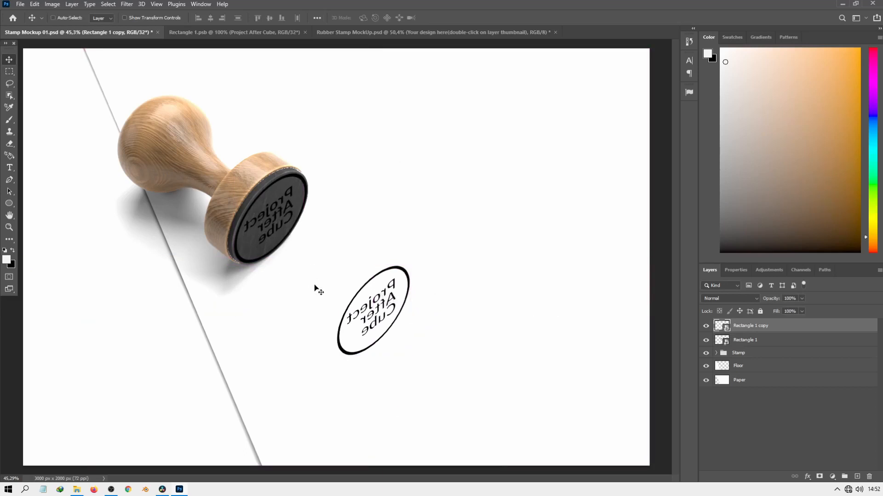
- Flip the copied artwork horizontally so its text reads normally and shift it slightly to the right
key(ctrl)
key(ctrl+t)
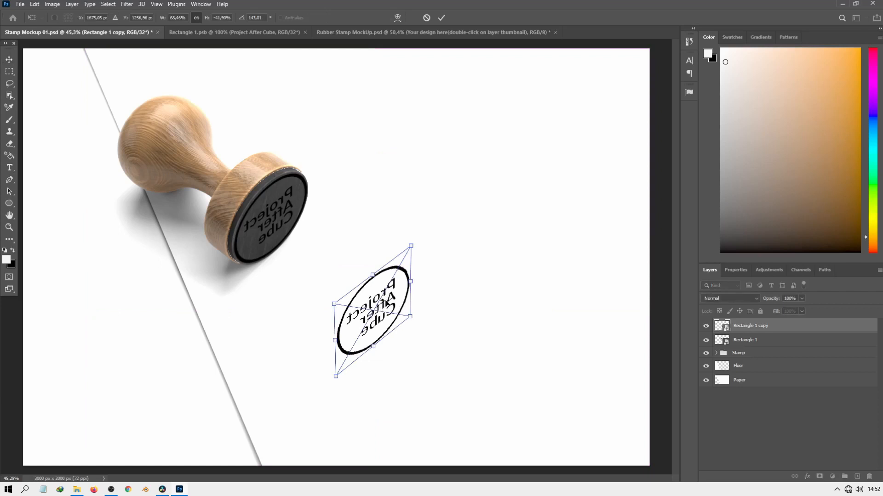
right_click(385, 302)
click(405, 444)
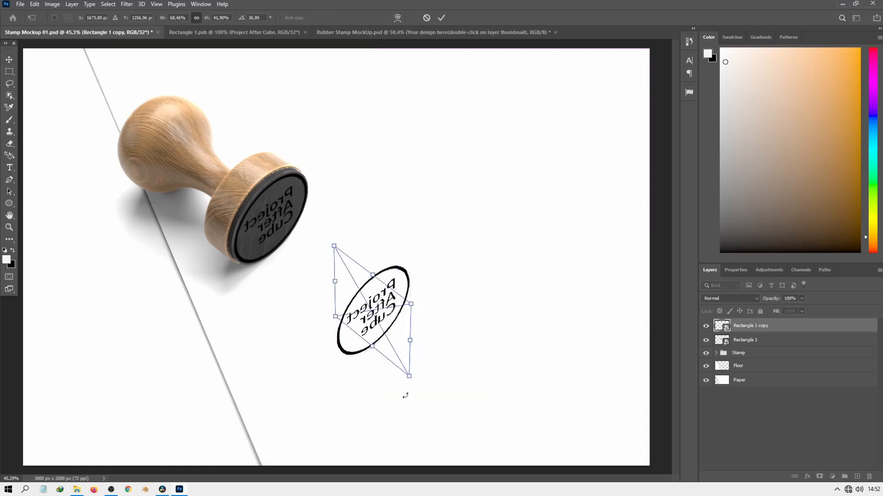
drag(375, 302, 383, 303)
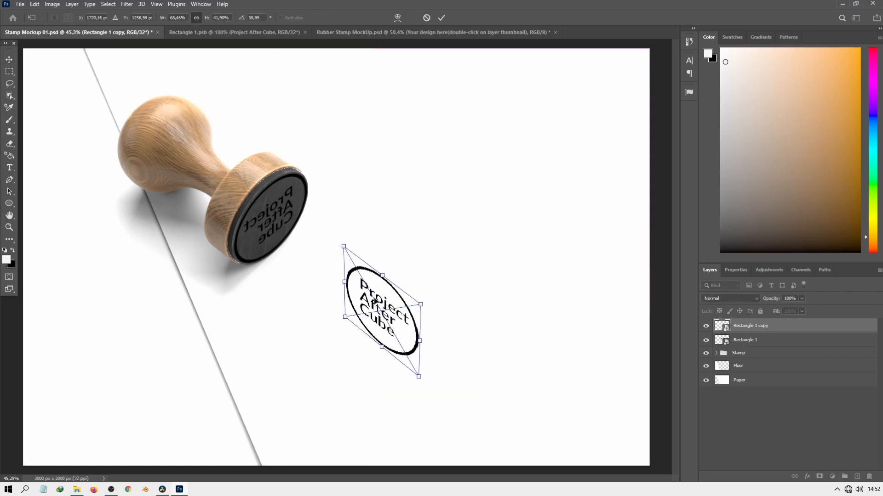
- Distort the copy until its ring is upright and nearly round, then rotate it 20° clockwise and widen it slightly
right_click(376, 298)
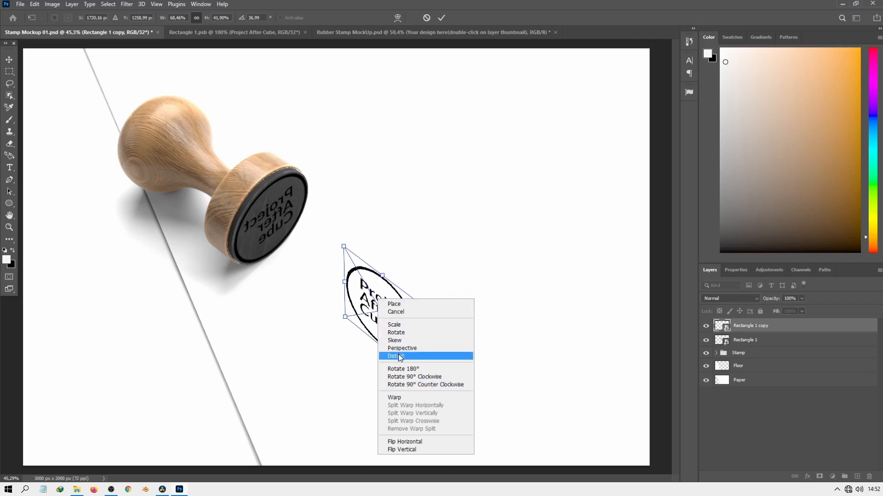
click(398, 356)
drag(341, 287, 335, 303)
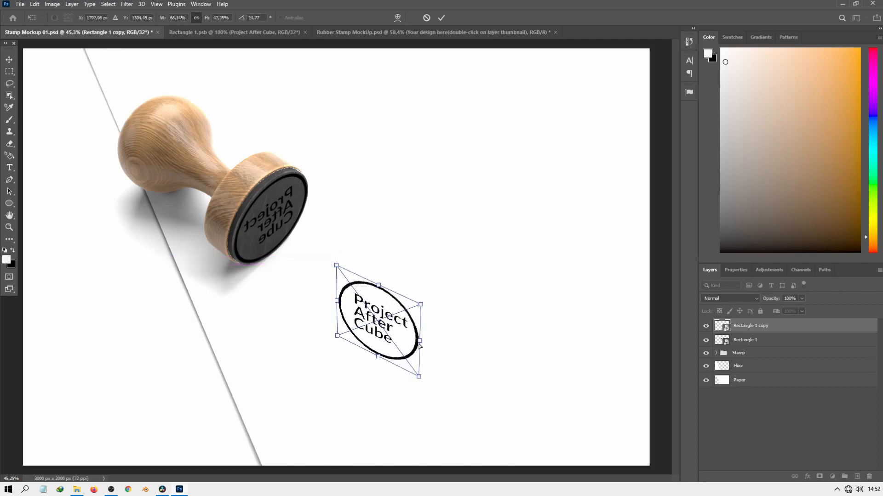
drag(420, 344, 409, 311)
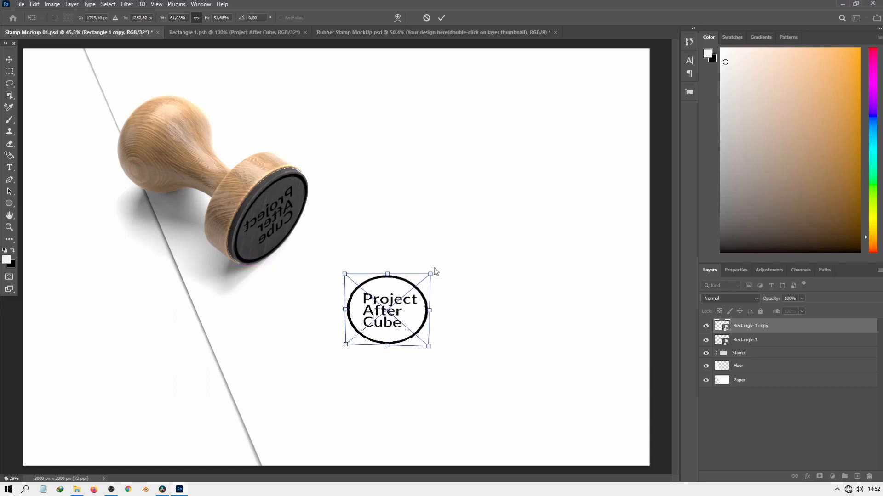
mouse_move(437, 269)
mouse_down()
mouse_move(449, 286)
mouse_move(421, 276)
mouse_up()
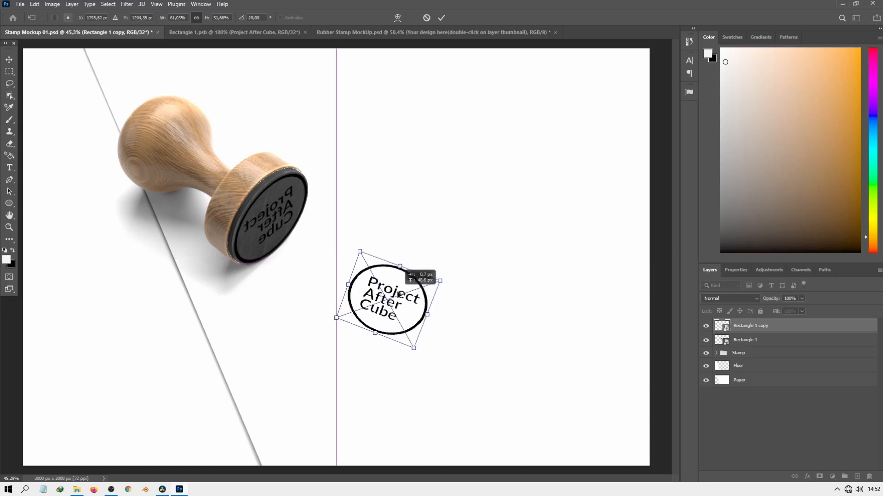
drag(344, 321, 328, 320)
- Distort the copy's corners and edges so the imprint lies flat on the paper in perspective, and apply the transform
right_click(391, 268)
click(410, 327)
drag(358, 243, 358, 254)
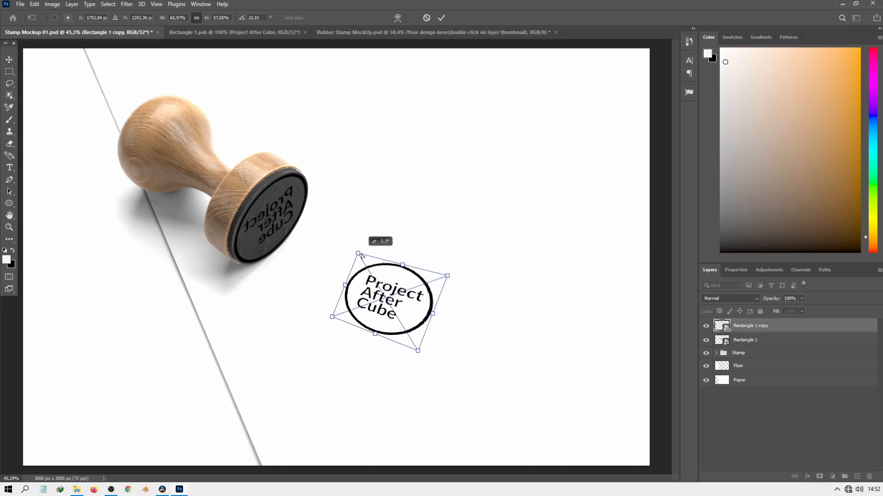
drag(375, 334, 379, 331)
drag(447, 276, 449, 270)
drag(336, 314, 332, 322)
drag(411, 300, 415, 303)
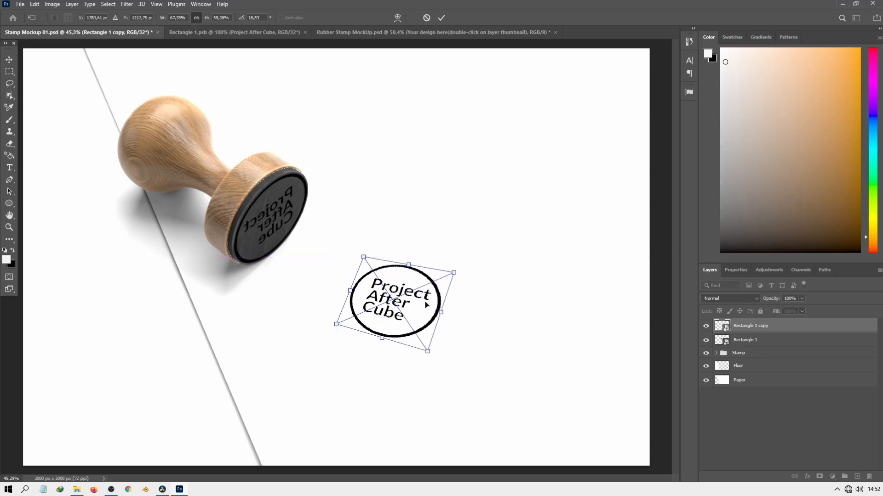
key(Return)
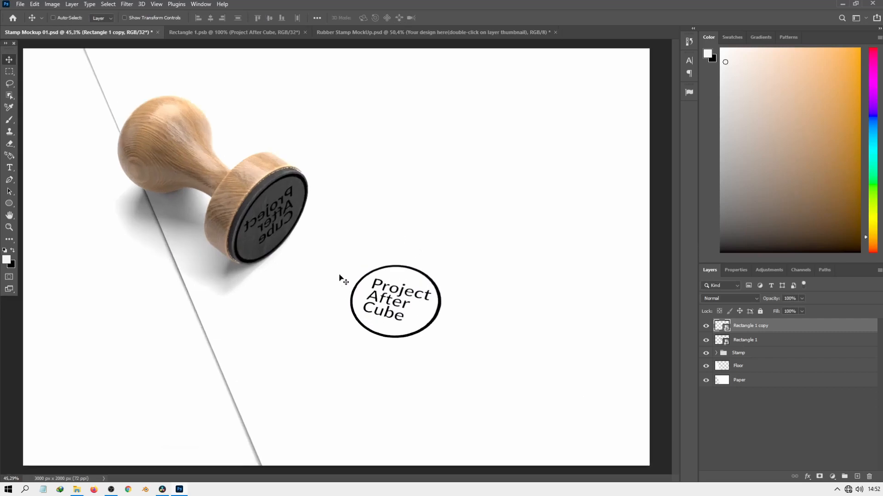
- Transform the imprint once more, making small adjustments to its outline and position, and apply the change
key(ctrl+t)
right_click(413, 291)
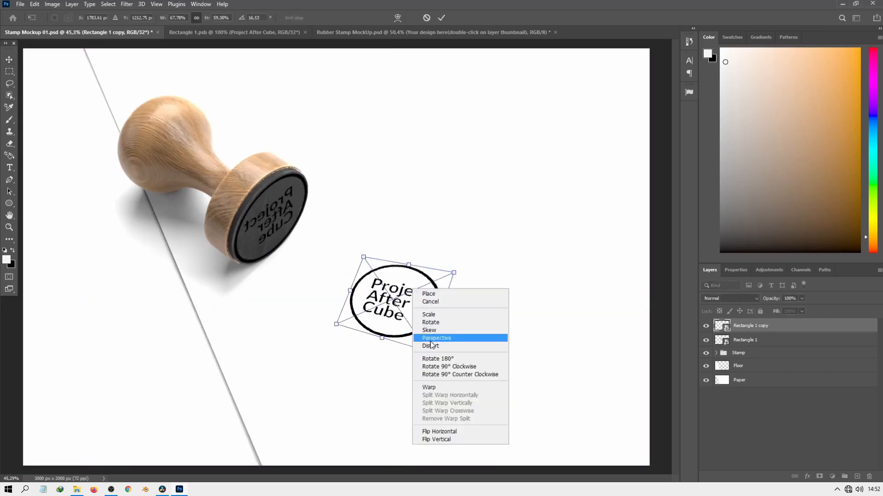
click(376, 318)
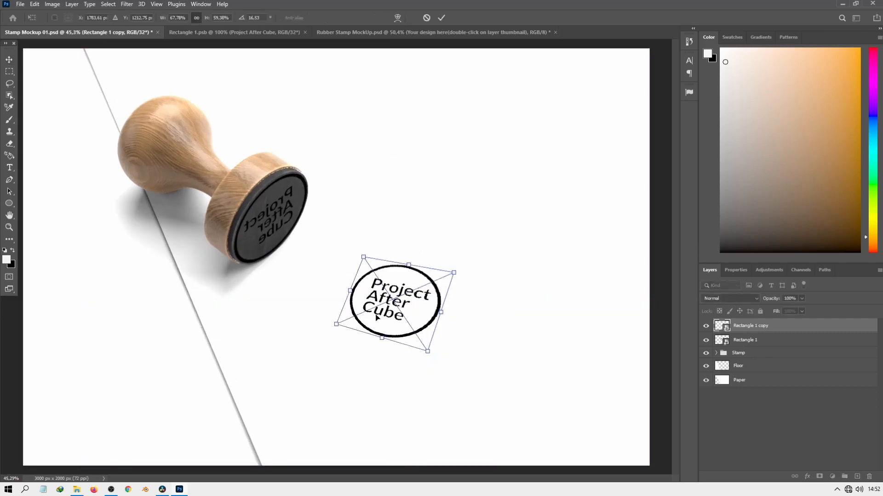
drag(336, 324, 336, 326)
drag(441, 313, 425, 306)
key(Return)
- Inspect the stamp and imprint at different scales, then put the Rectangle 1 copy layer into its own group
scroll(350, 271, down, 2)
scroll(351, 272, up, 3)
scroll(473, 228, down, 4)
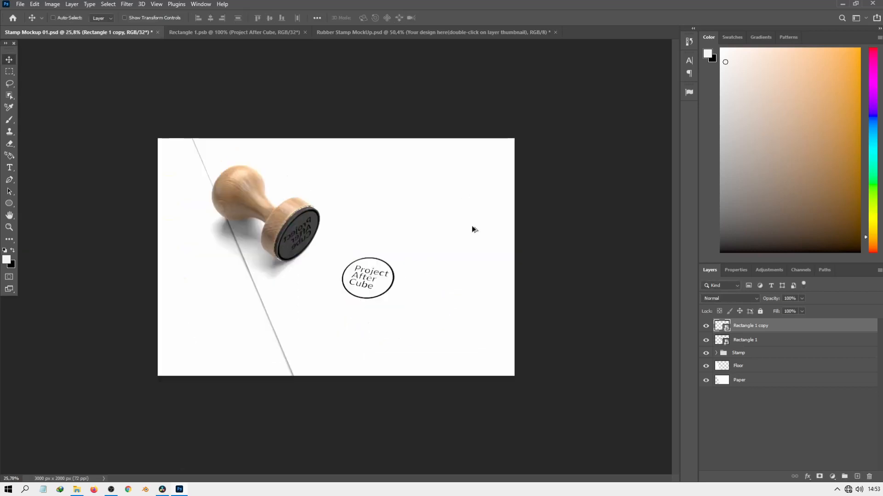
scroll(388, 262, up, 1)
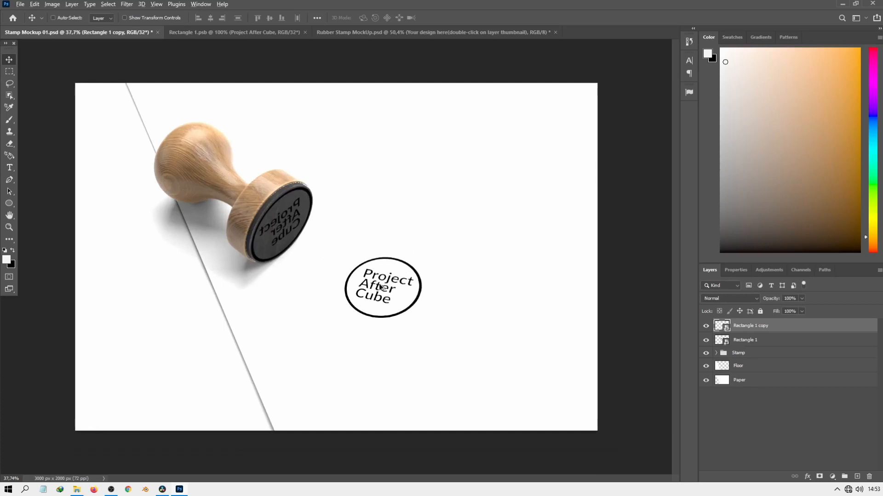
scroll(394, 259, up, 1)
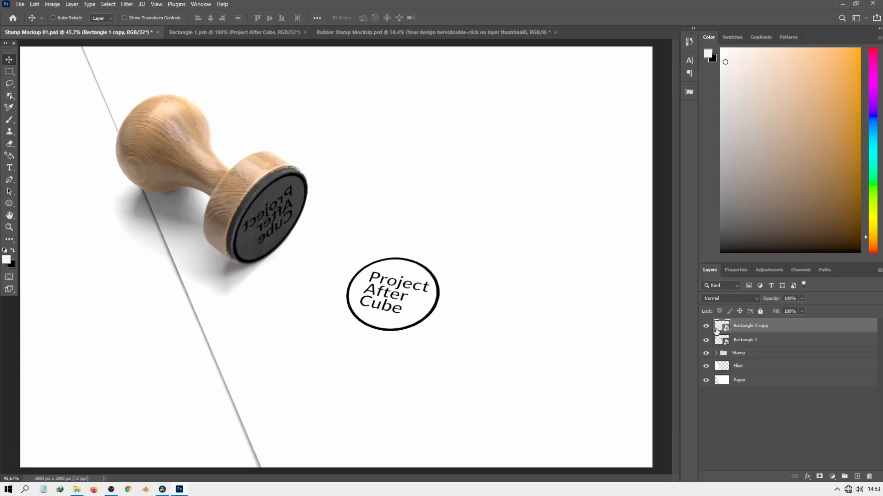
scroll(209, 198, up, 2)
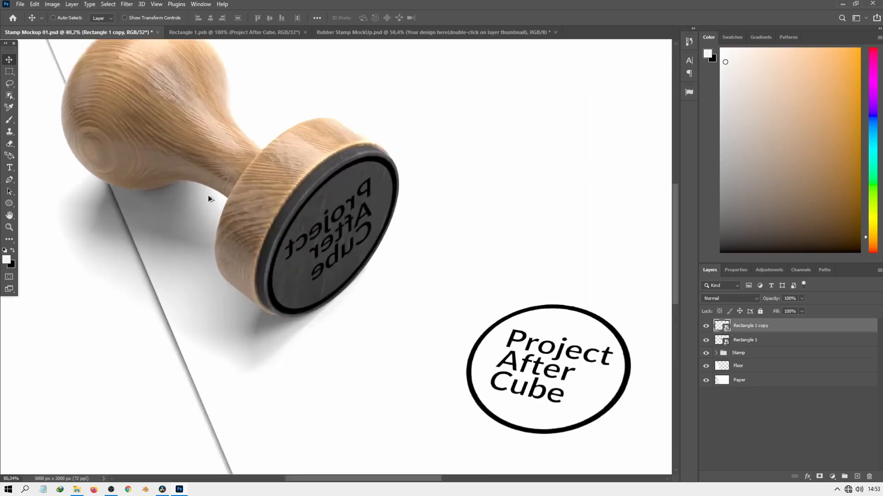
click(745, 341)
click(751, 328)
key(ctrl+g)
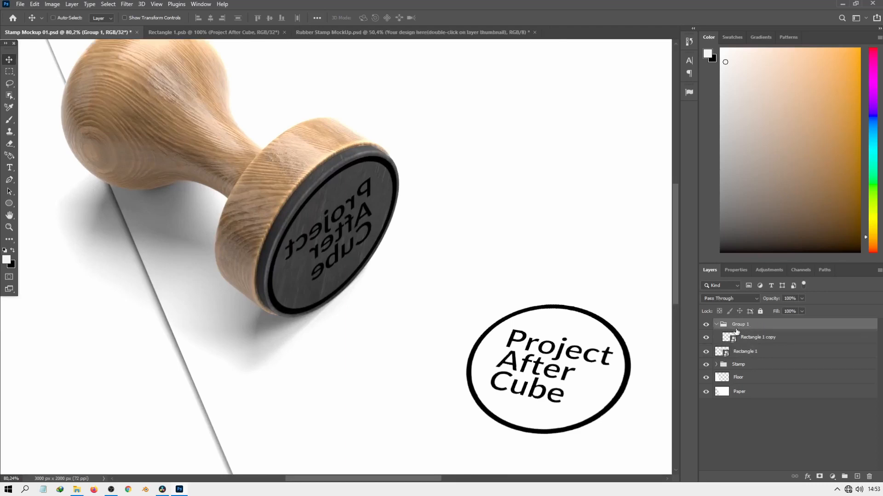
- Collapse the new group, place it below the Rectangle 1 layer and rename it Stamp Output
click(716, 325)
drag(763, 325, 740, 346)
double_click(738, 339)
text(Stamp Output)
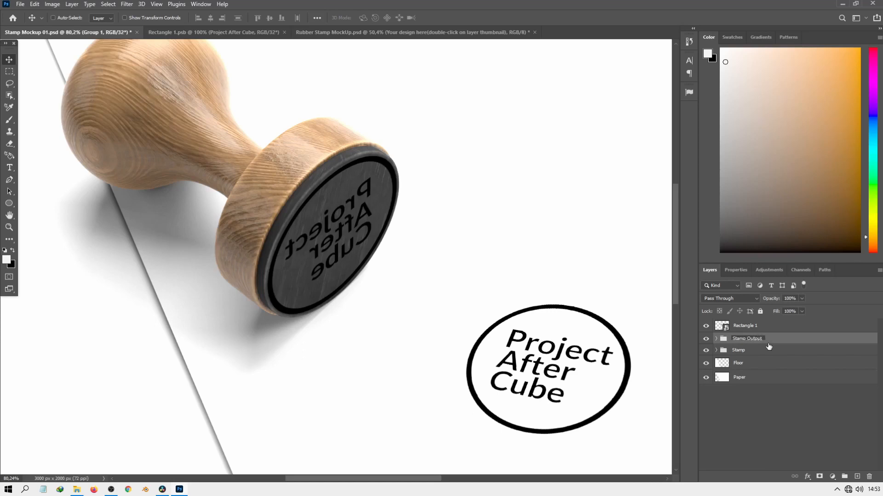
key(Return)
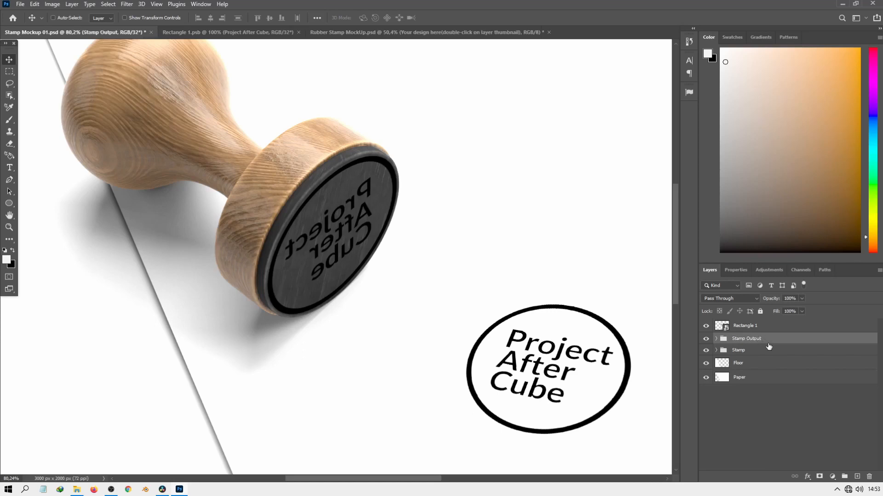
- Select the Rectangle 1 layer and toggle its visibility to check which artwork it holds
click(741, 326)
click(706, 328)
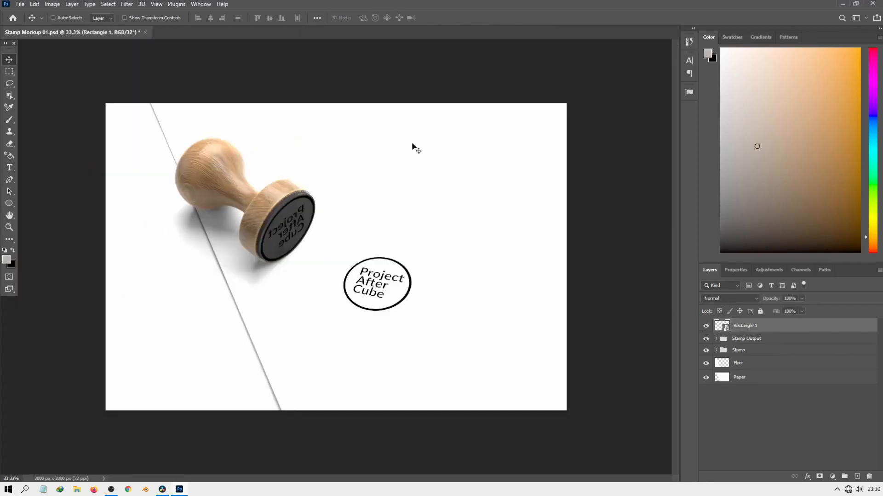
- Add a Bevel & Emboss effect to the Rectangle 1 layer: Outer Bevel, Smooth, 100% depth, 1 px size, 0% highlight and 100% shadow opacity
scroll(268, 239, up, 3)
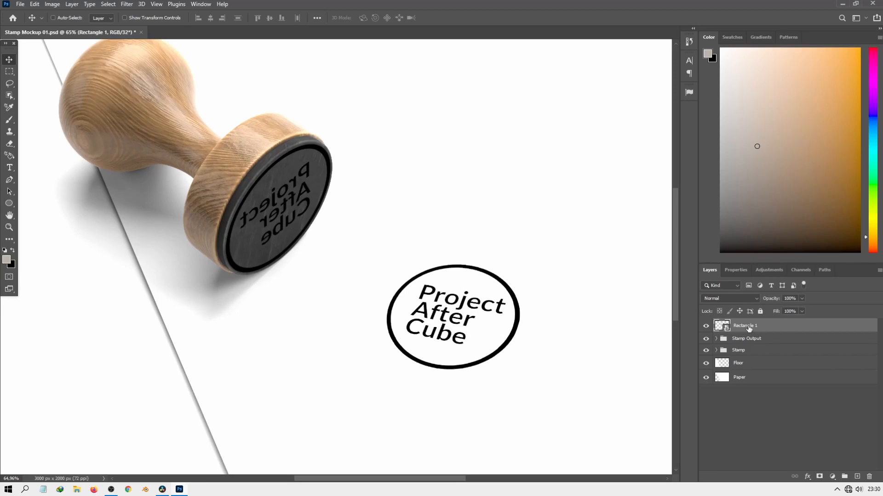
double_click(814, 325)
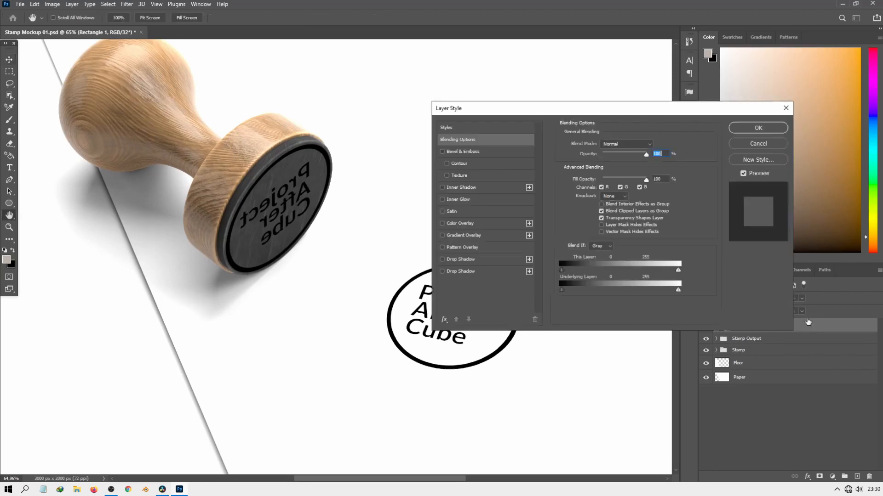
drag(499, 108, 435, 110)
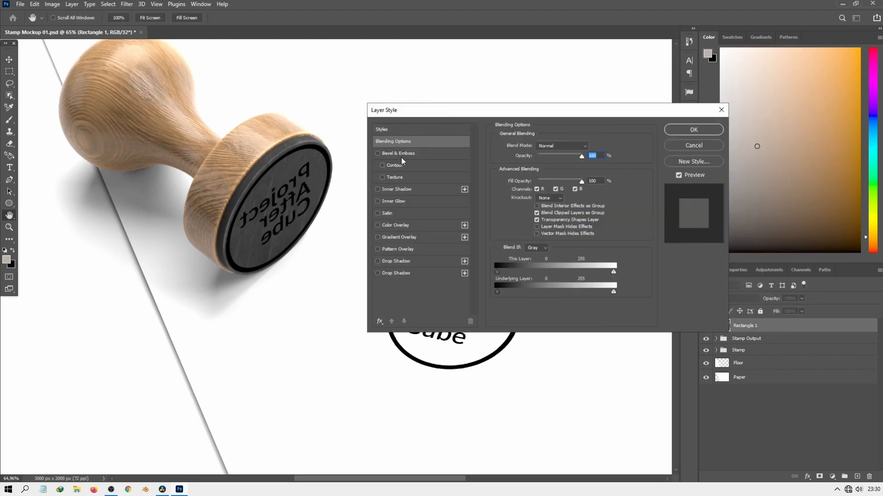
click(378, 154)
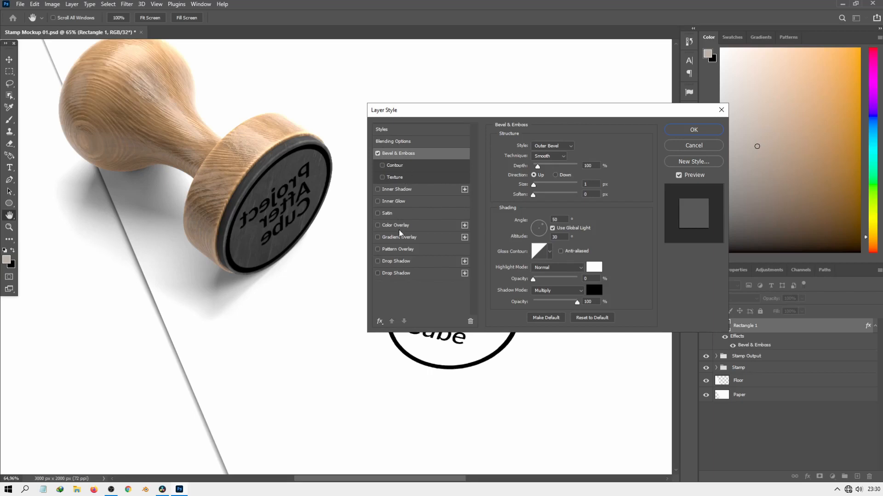
- Add a grey Inner Shadow in Linear Dodge (Add) mode with 5% opacity, 50° angle, 1 px distance, 0 px size and 20% noise
click(378, 190)
click(404, 194)
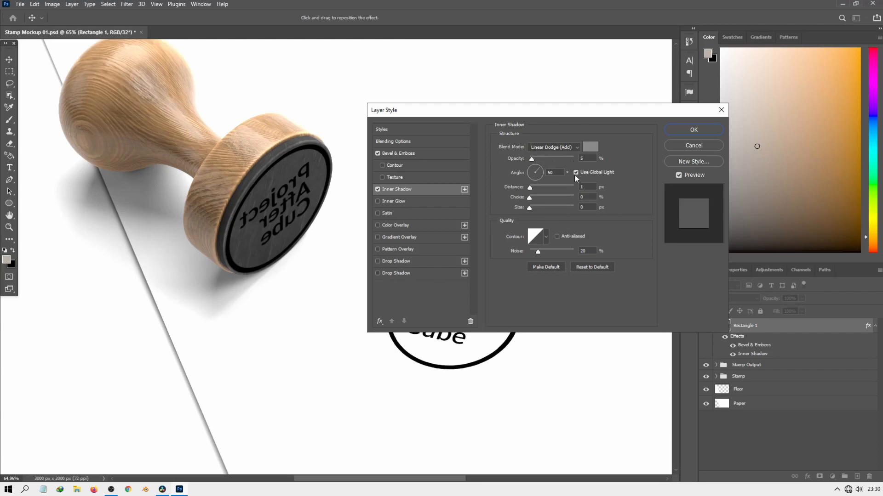
click(590, 146)
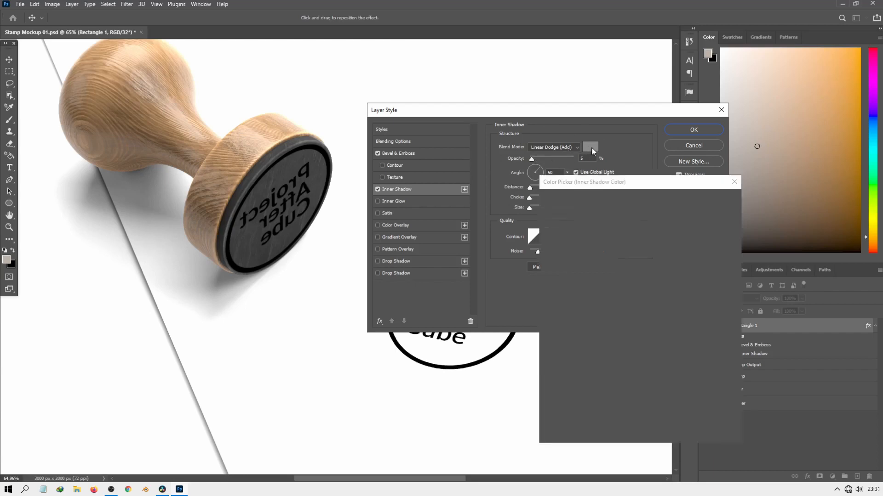
click(703, 201)
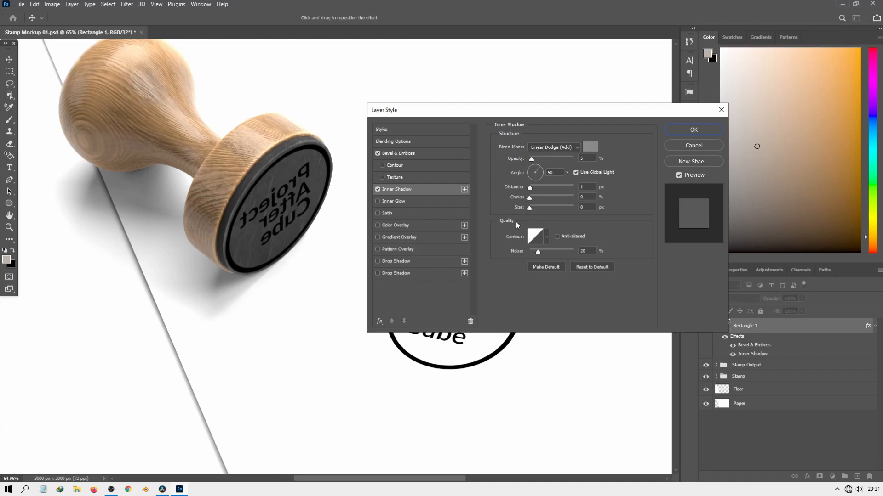
- Add a Pattern Overlay using the light blue Water pattern in Luminosity mode, with 9% opacity and a 50° angle
click(377, 250)
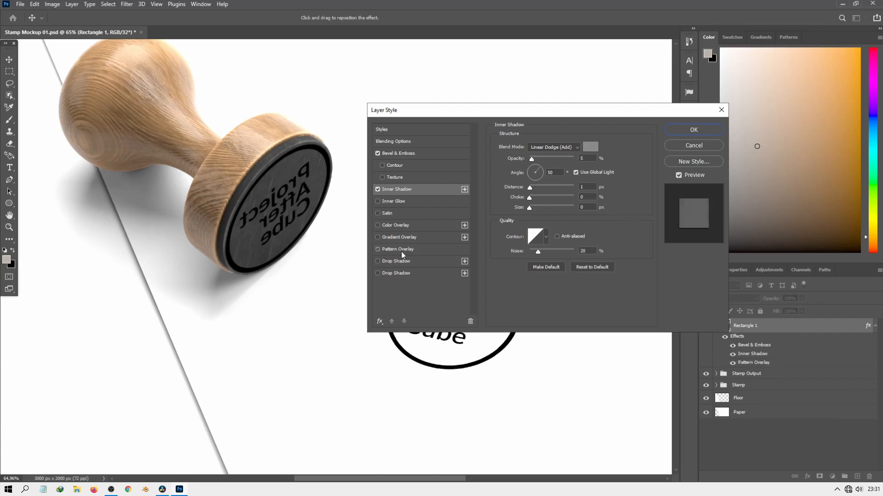
click(401, 252)
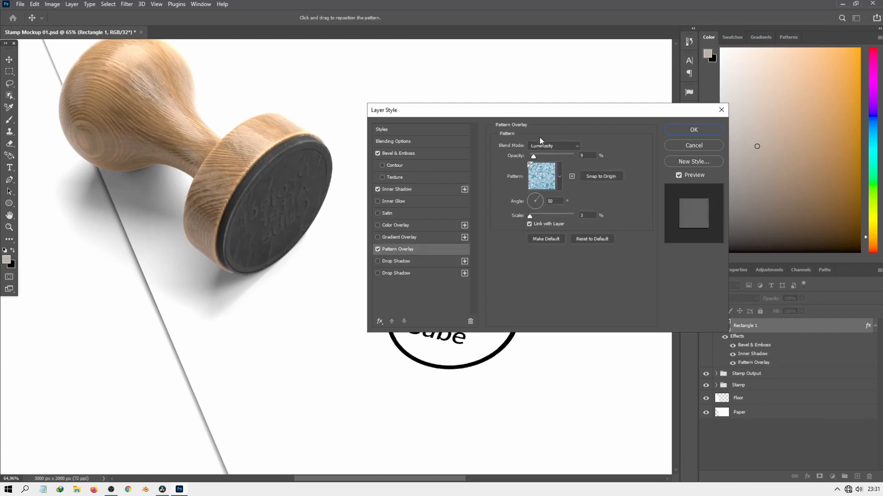
click(559, 178)
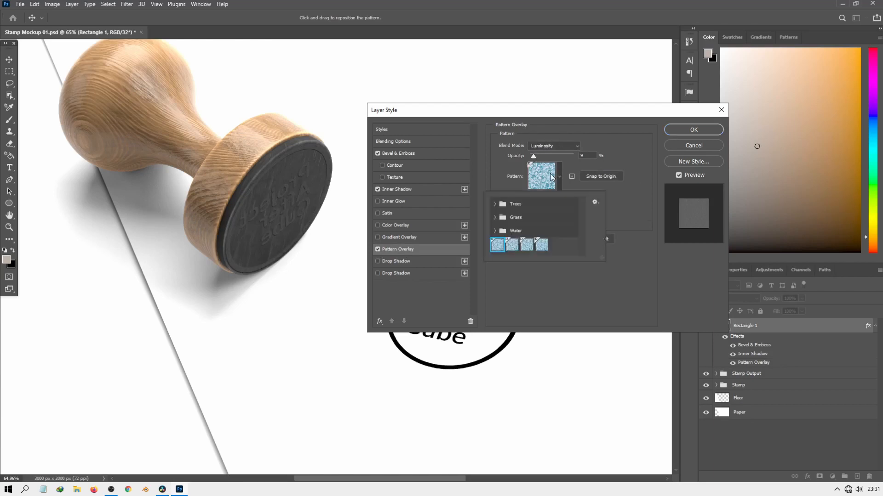
click(495, 230)
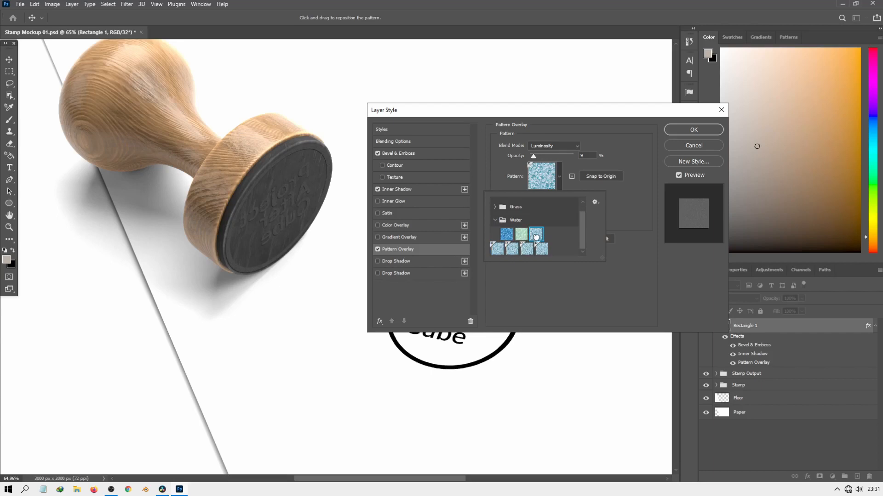
click(496, 220)
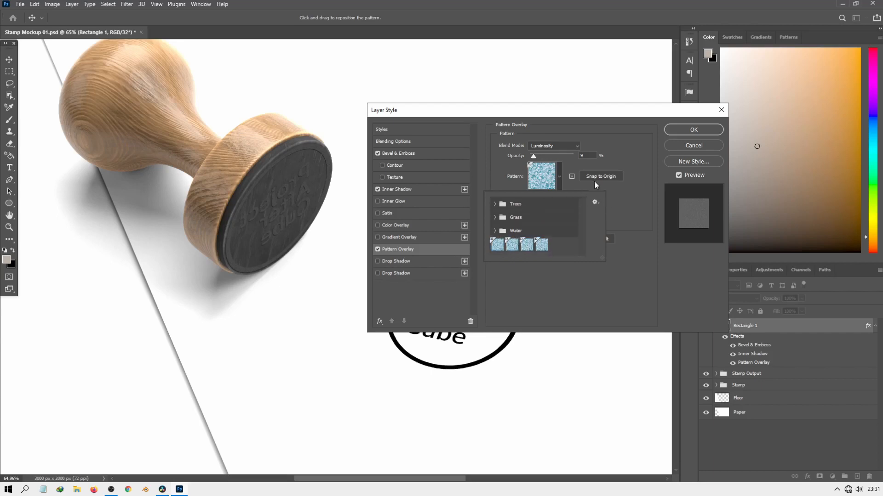
click(594, 181)
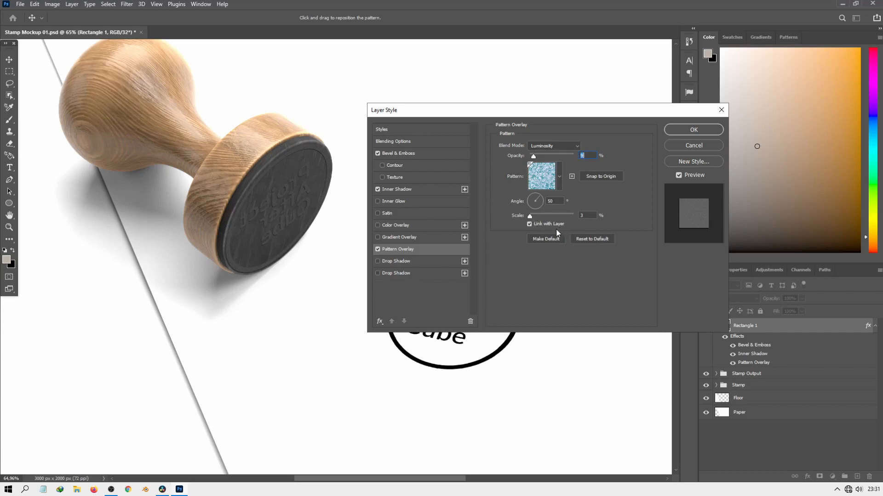
- Add a black Drop Shadow in Multiply mode with 49% opacity, 5 px distance, 5% spread and 9 px size
click(399, 262)
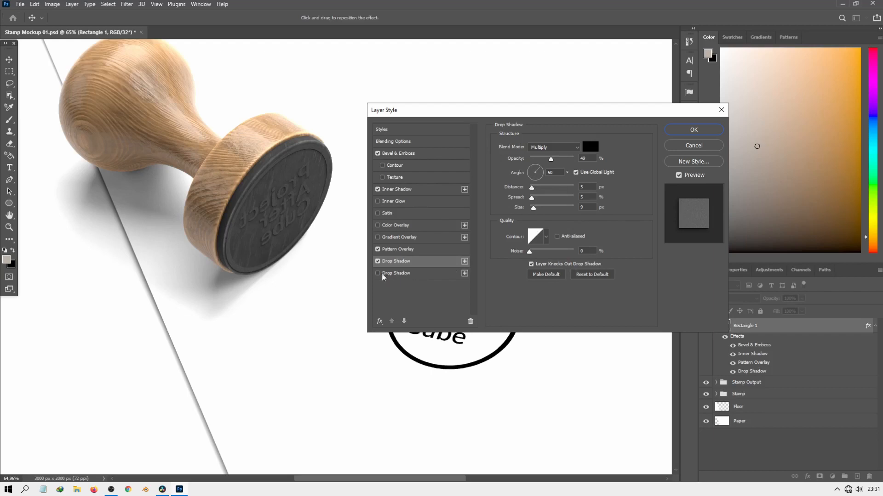
click(397, 277)
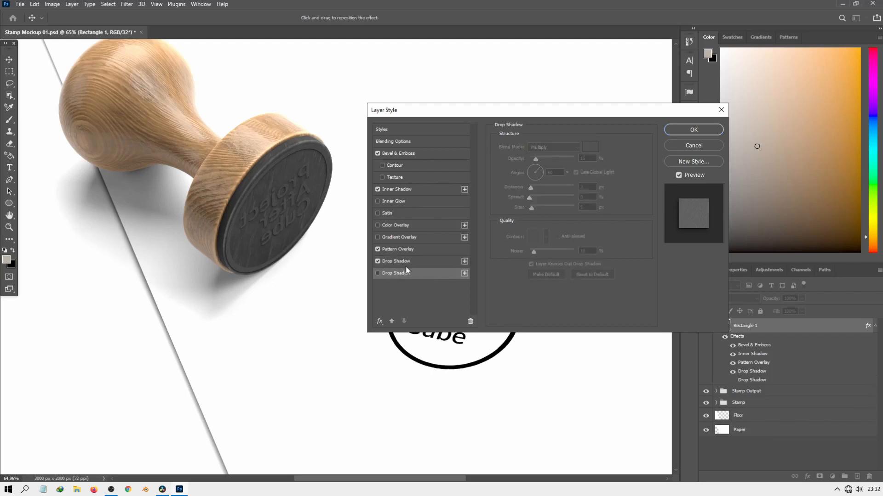
- Add a second Multiply Drop Shadow with 15% opacity, 3 px distance, 0% spread, 5 px size and 10% noise, deleting the surplus shadow entries
click(379, 321)
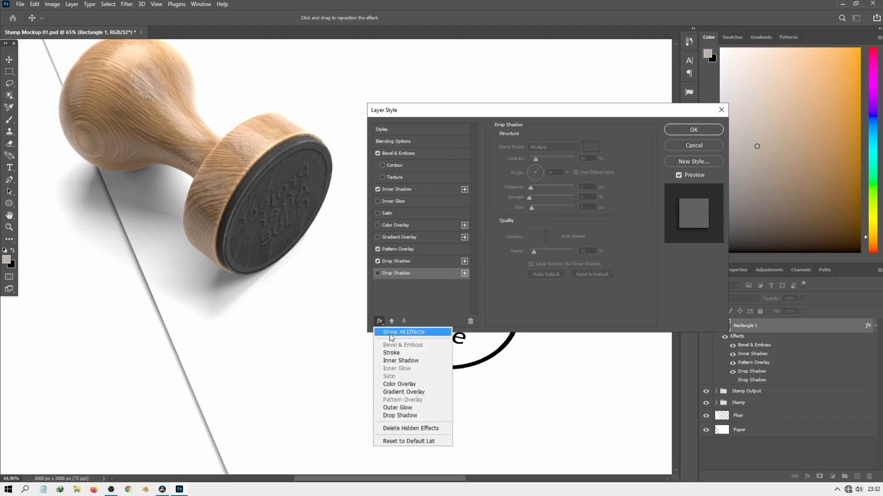
click(407, 416)
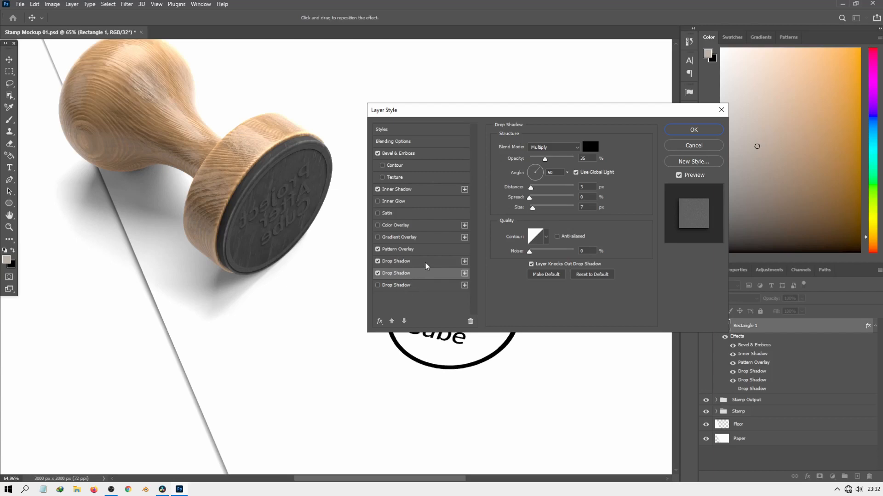
scroll(424, 265, up, 1)
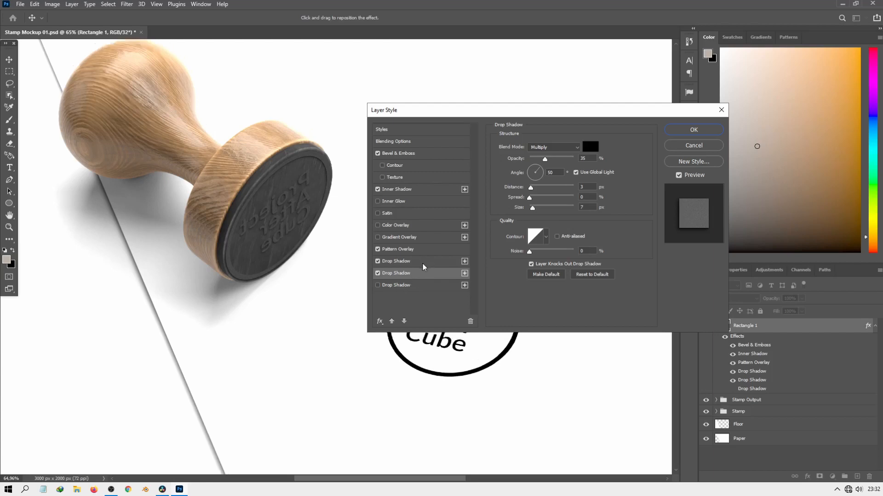
click(464, 273)
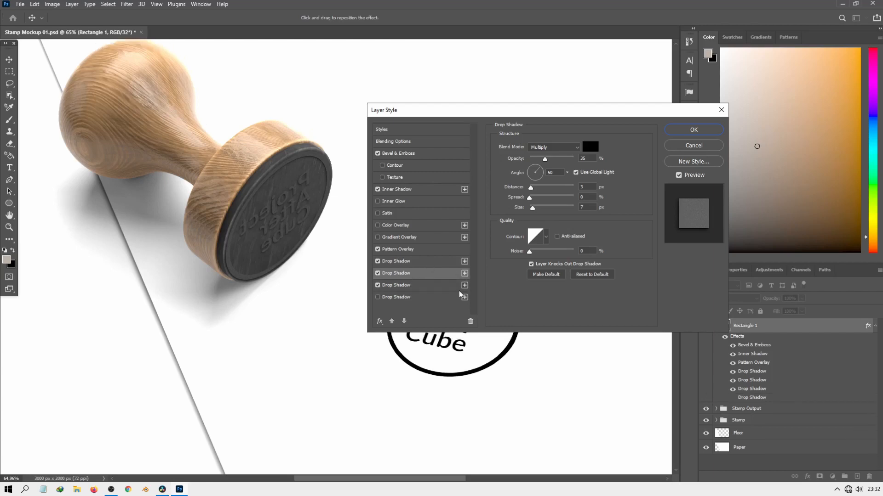
click(470, 321)
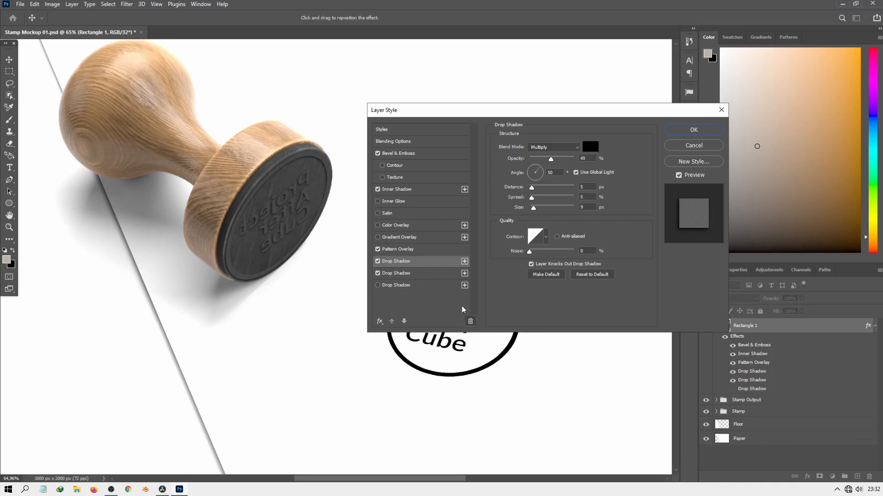
click(471, 321)
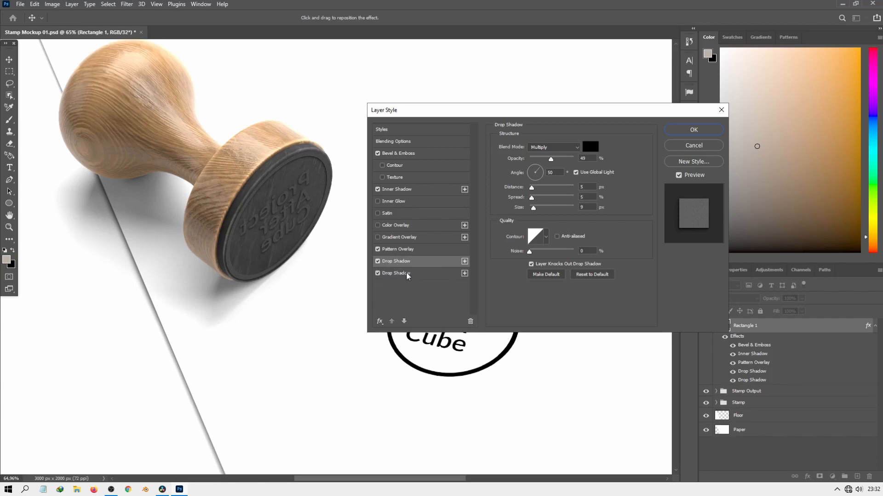
click(409, 274)
click(405, 260)
click(417, 274)
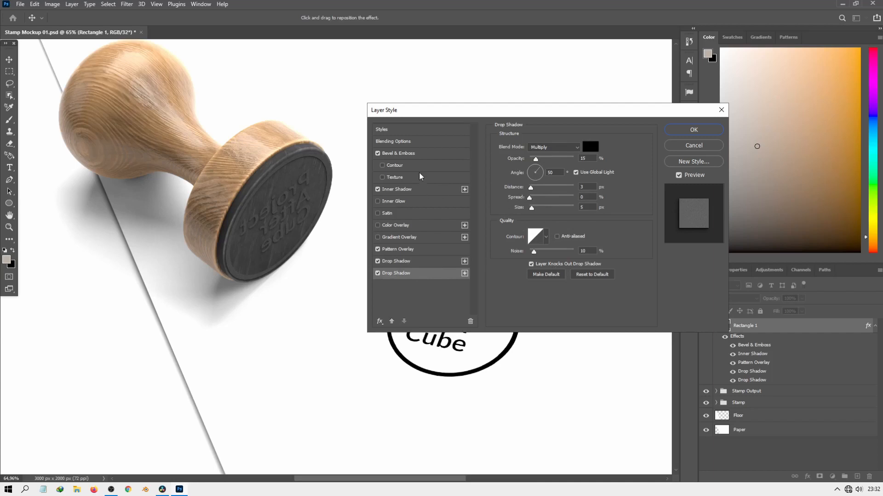
- Review the settings of the bevel, inner shadow, pattern overlay and both drop shadows, and apply the layer style
click(395, 156)
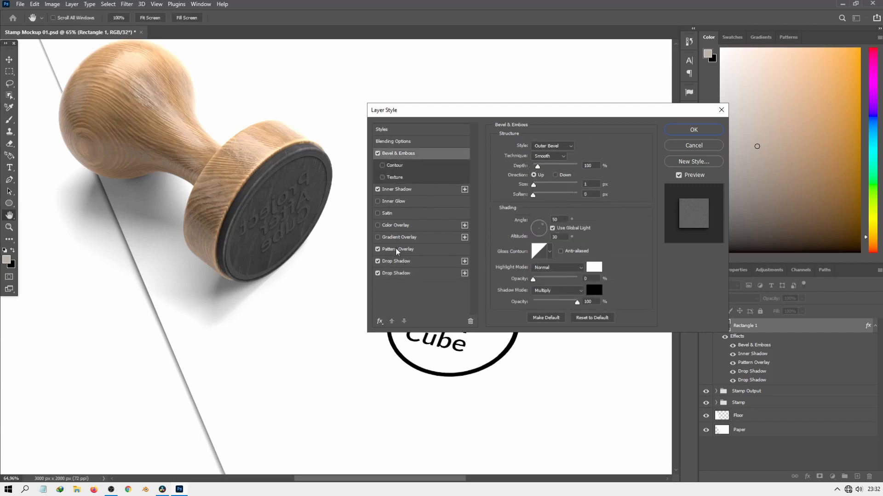
click(397, 189)
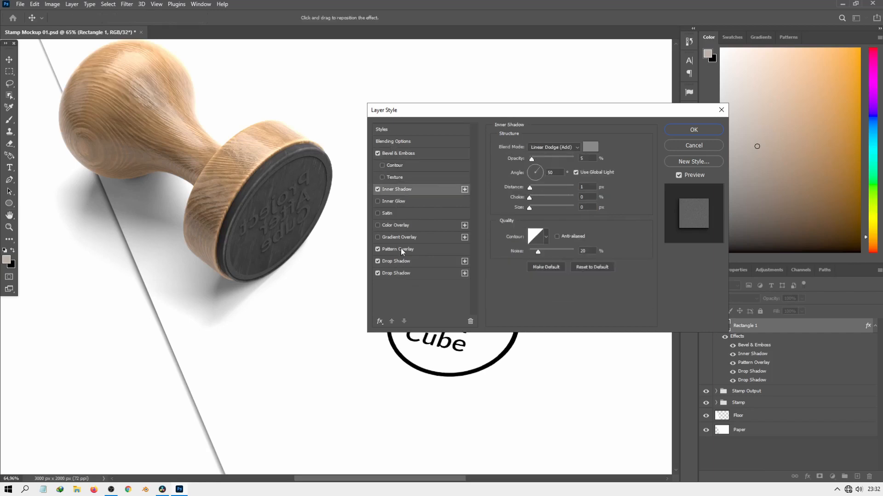
click(401, 249)
click(401, 262)
click(401, 273)
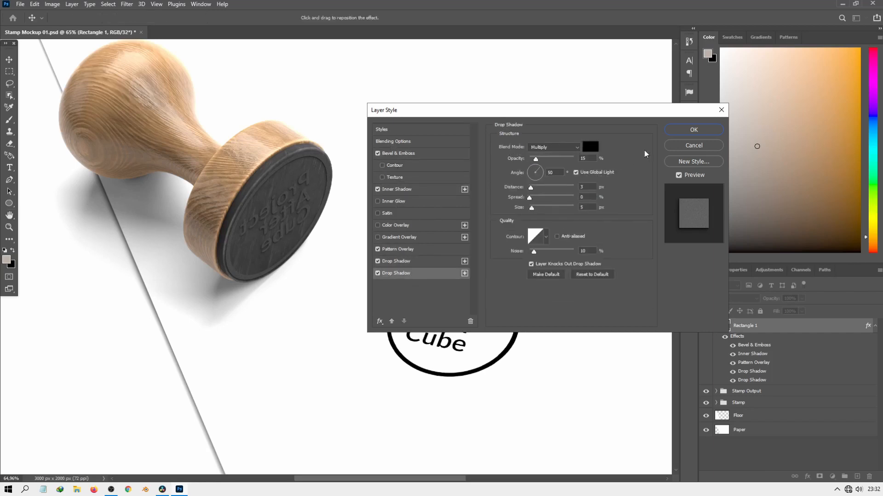
drag(669, 114, 651, 111)
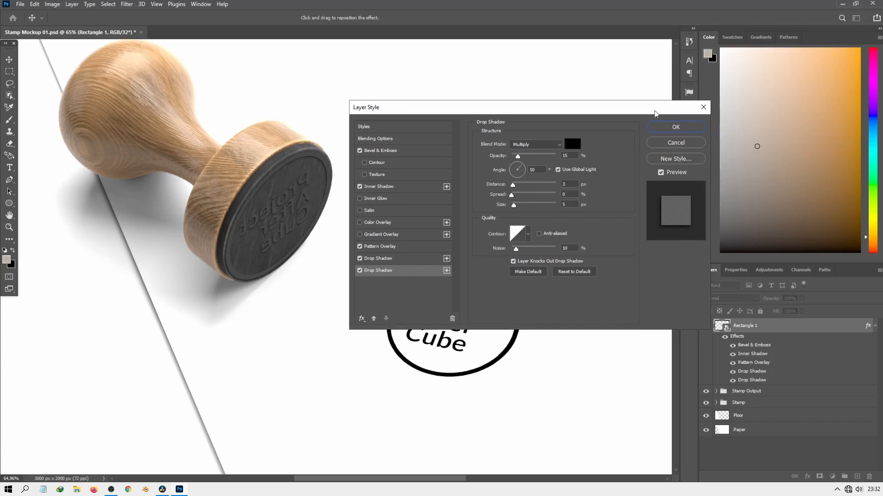
click(673, 127)
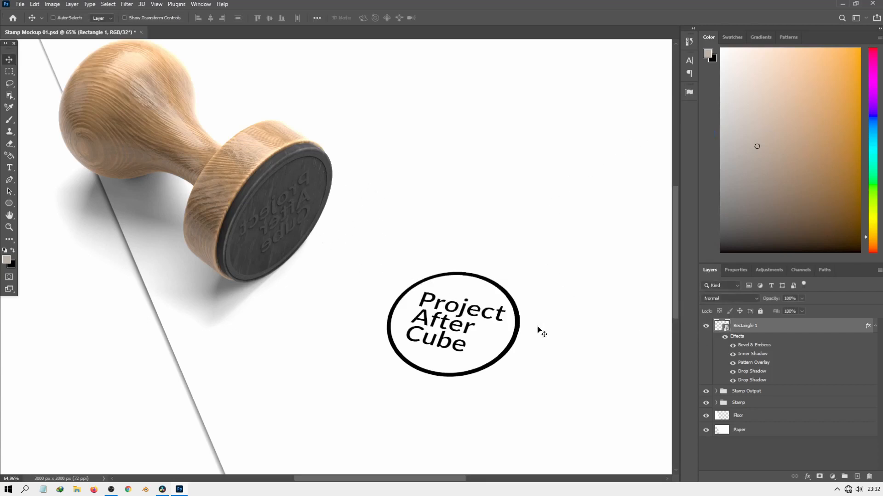
- Collapse the effects list of the Rectangle 1 layer
click(875, 326)
click(874, 327)
click(875, 326)
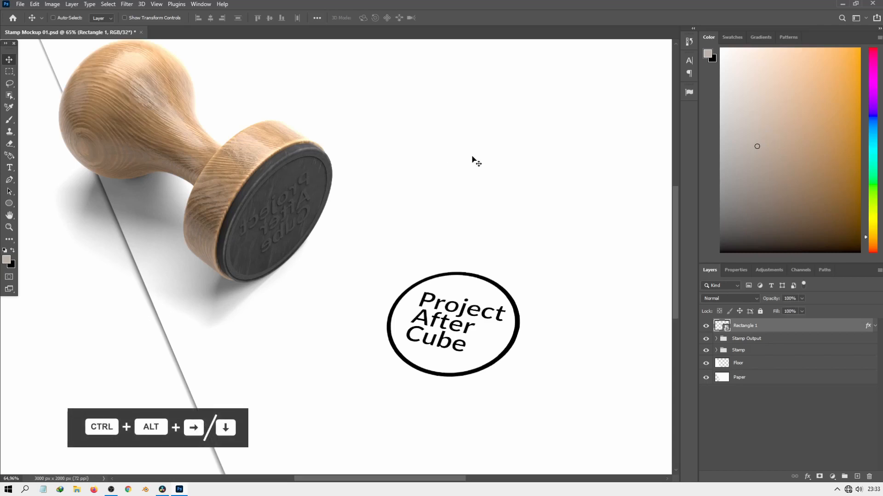
- Duplicate the Rectangle 1 layer nine times, each copy nudged slightly from the last, to build raised thickness for the stamp artwork, and inspect it closely
key(ctrl)
key(ctrl+alt+Right)
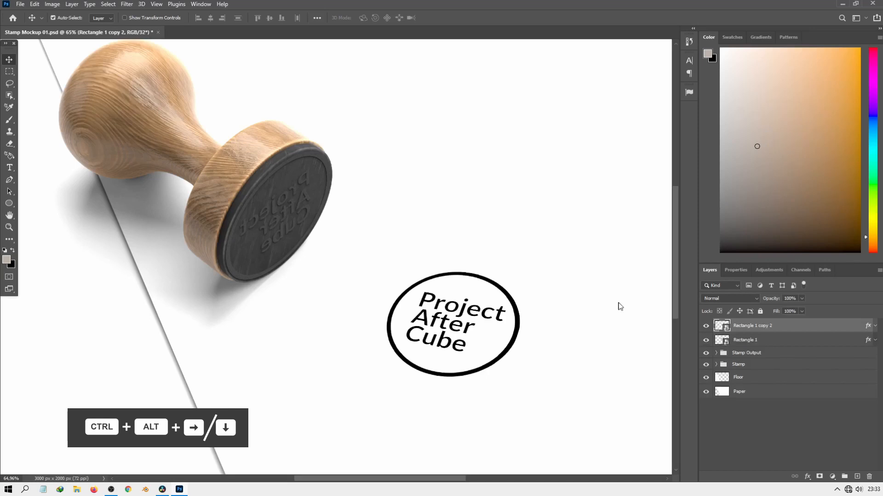
key(ctrl+alt+Right)
key(ctrl+alt+Right)
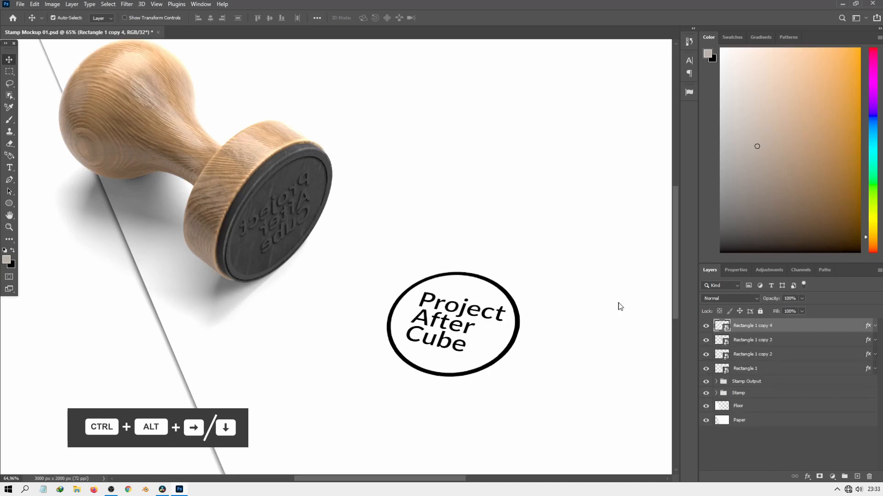
key(ctrl+alt+Right)
key(ctrl+alt+Right)
key(ctrl+alt+Right)
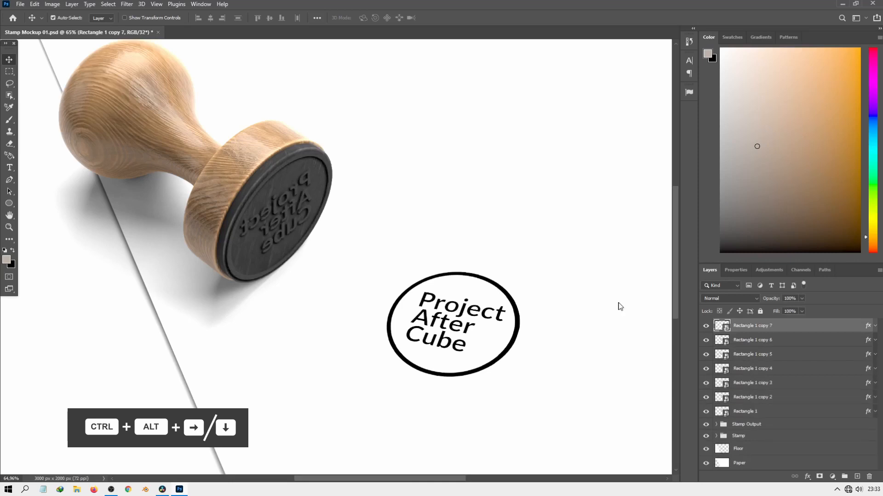
key(ctrl+alt+Right)
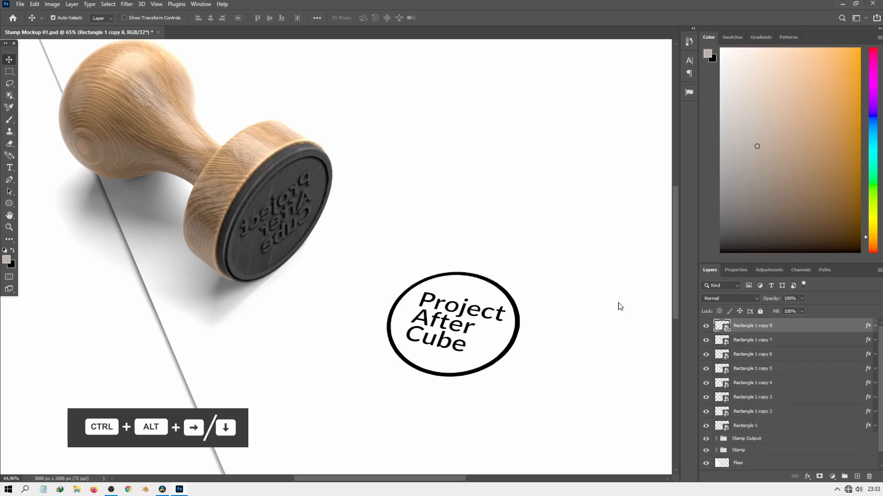
key(ctrl+alt+Right)
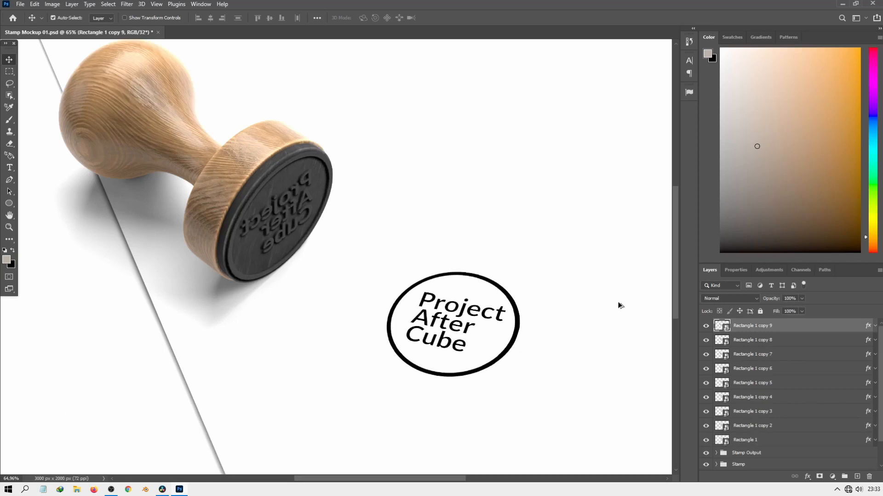
key(ctrl+alt+Right)
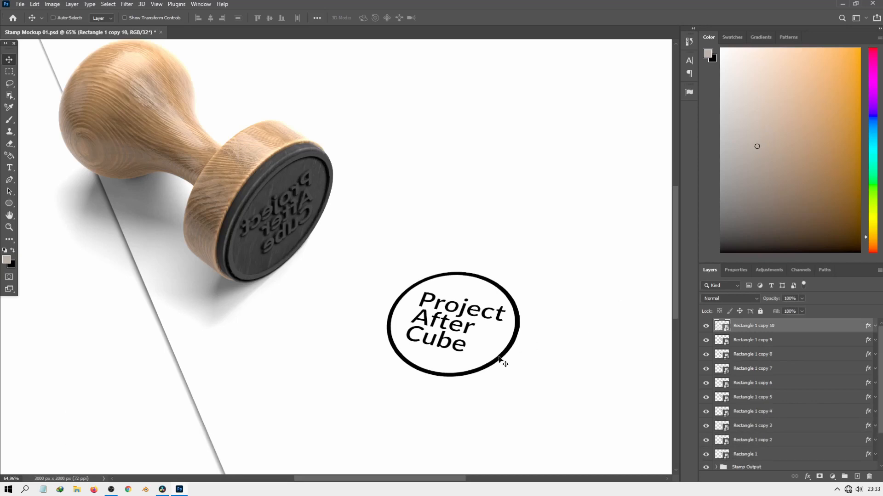
scroll(304, 162, up, 3)
scroll(294, 183, down, 5)
scroll(286, 198, up, 6)
scroll(254, 233, up, 2)
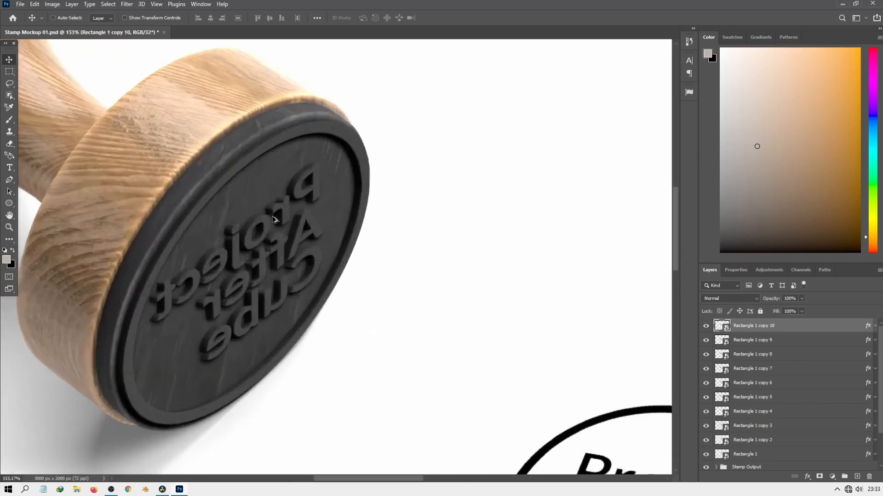
- Inspect the raised mirrored lettering and rim on the stamp face closely, along with the stack of Rectangle 1 copies
scroll(302, 210, down, 1)
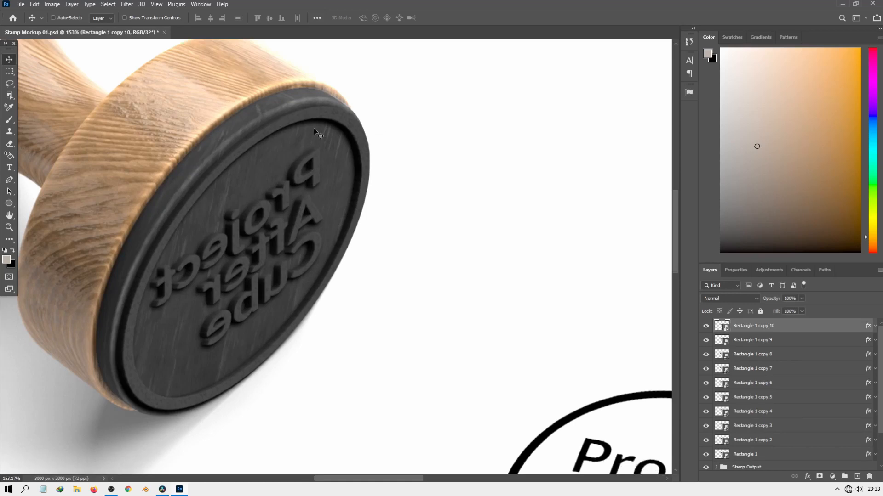
scroll(763, 338, down, 3)
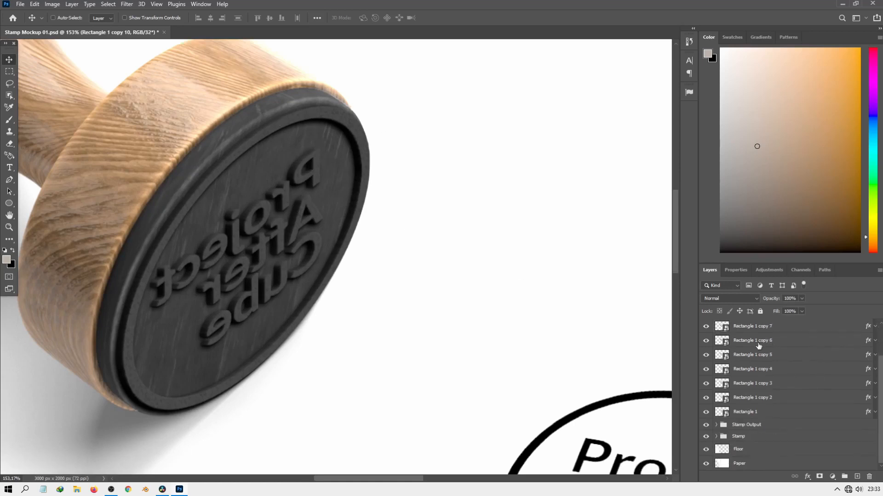
scroll(211, 313, up, 1)
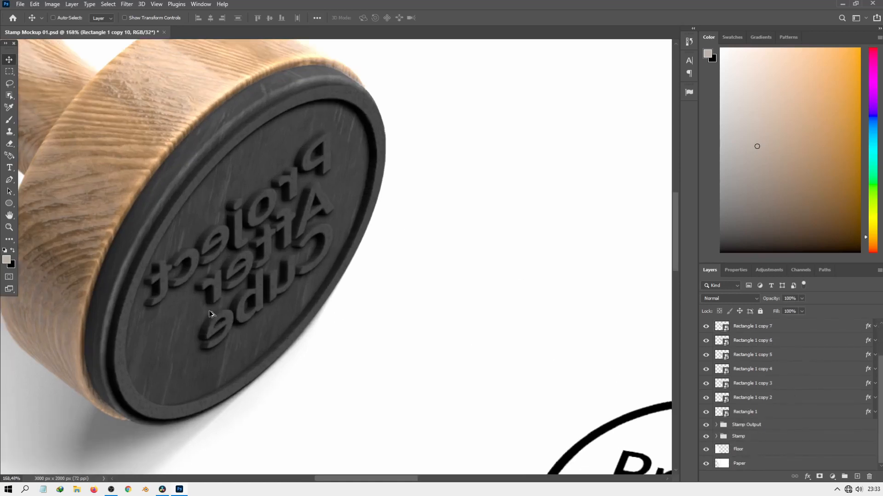
scroll(225, 293, up, 3)
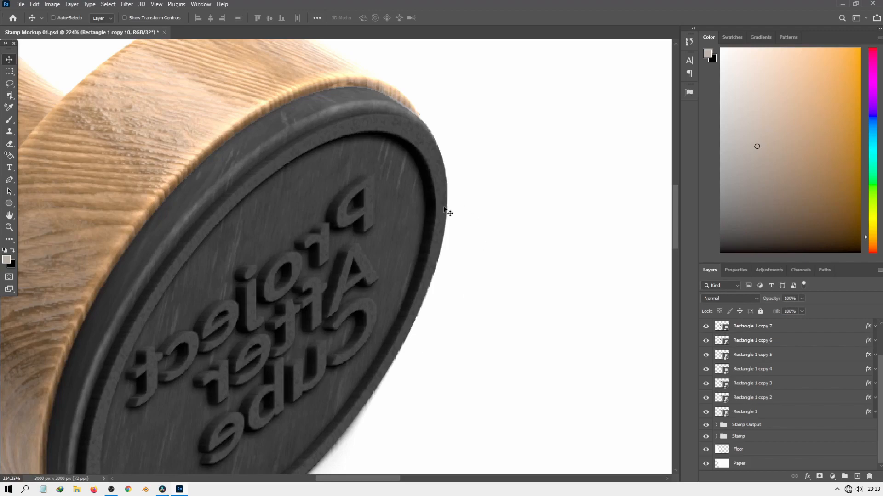
scroll(413, 177, down, 3)
scroll(364, 128, up, 5)
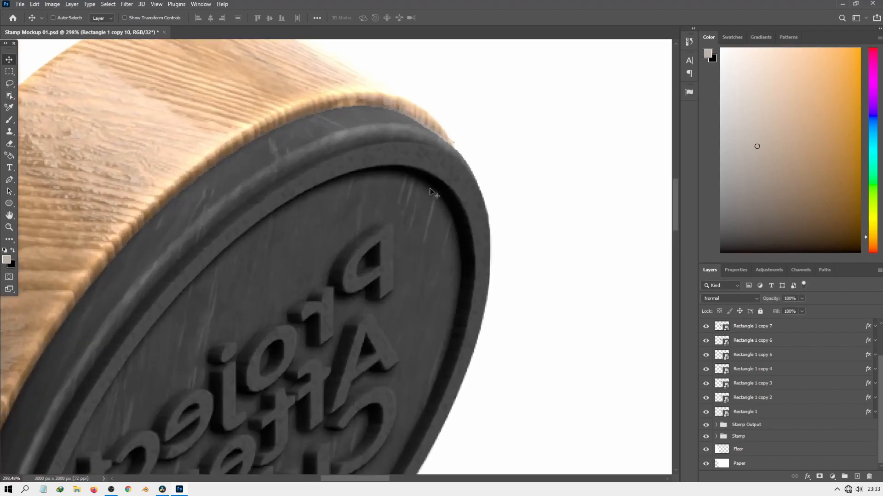
scroll(436, 185, down, 3)
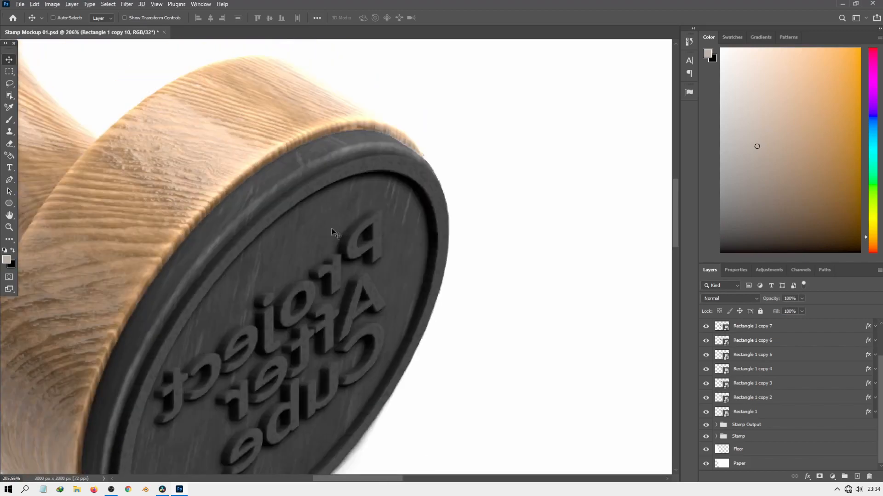
scroll(367, 204, up, 1)
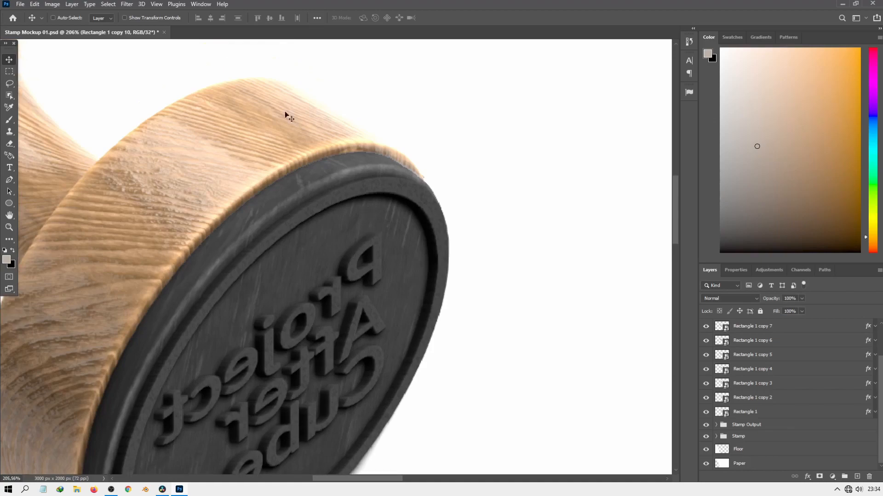
scroll(282, 203, down, 5)
scroll(369, 213, up, 2)
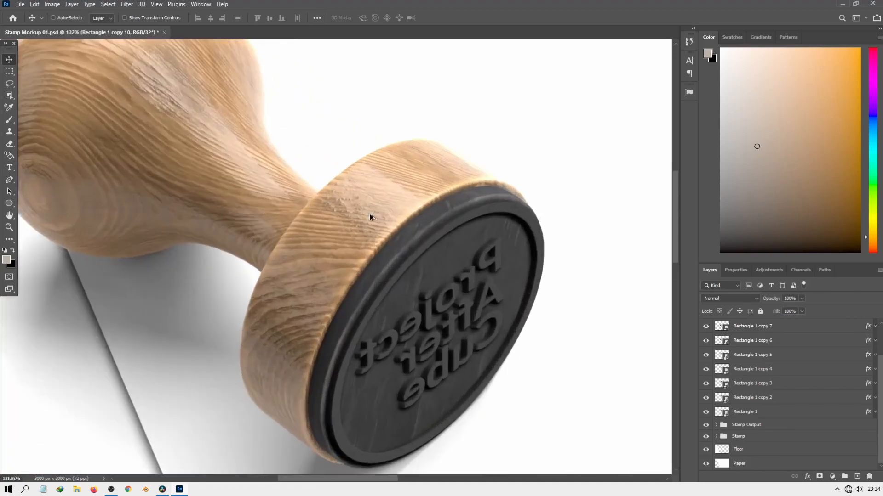
scroll(369, 213, down, 1)
scroll(362, 202, up, 3)
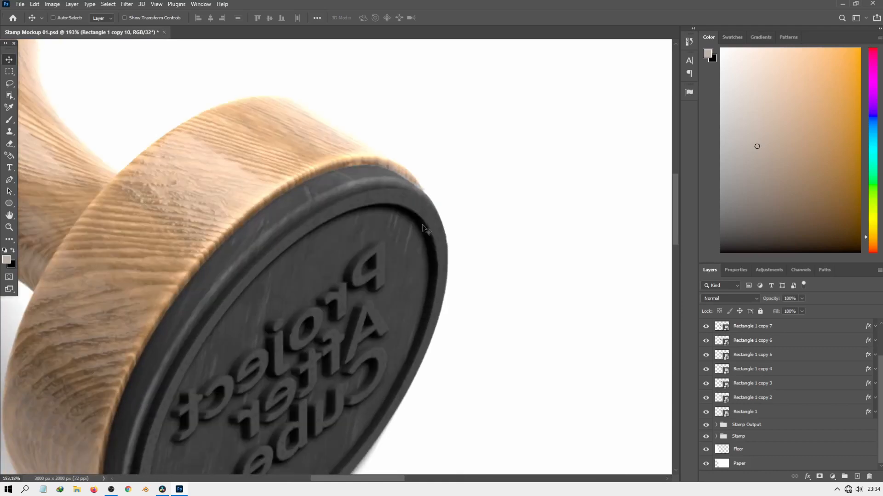
scroll(425, 216, down, 2)
scroll(414, 230, down, 1)
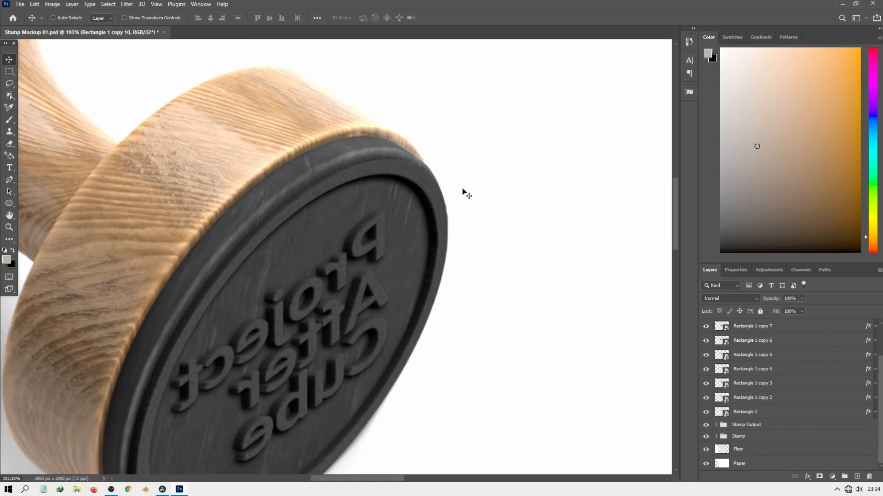
- Delete the layers from Rectangle 1 copy 2 through Rectangle 1 copy 10, keeping the original Rectangle 1
key(ctrl)
click(777, 400)
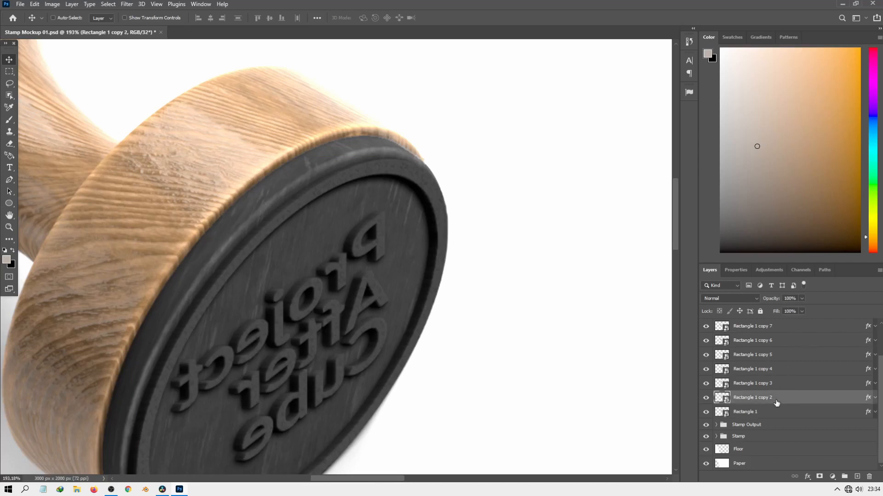
scroll(776, 403, up, 3)
scroll(776, 404, down, 3)
click(743, 413)
click(749, 398)
scroll(773, 389, up, 3)
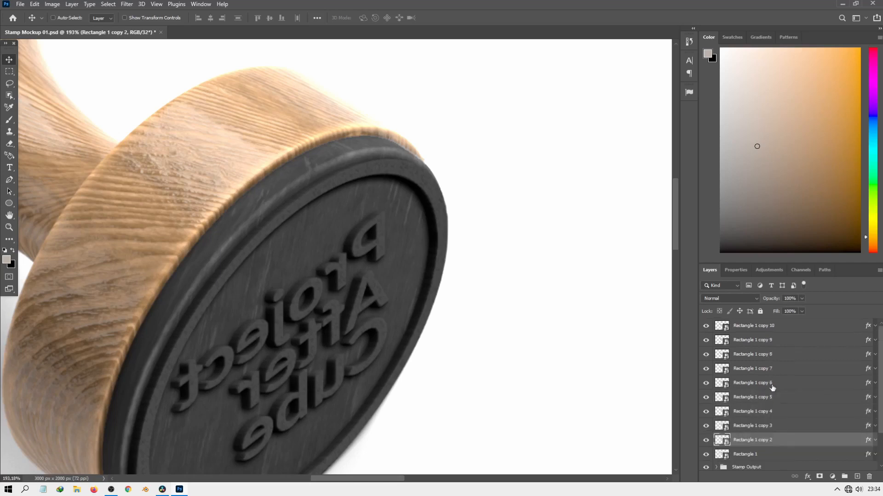
shift+click(780, 331)
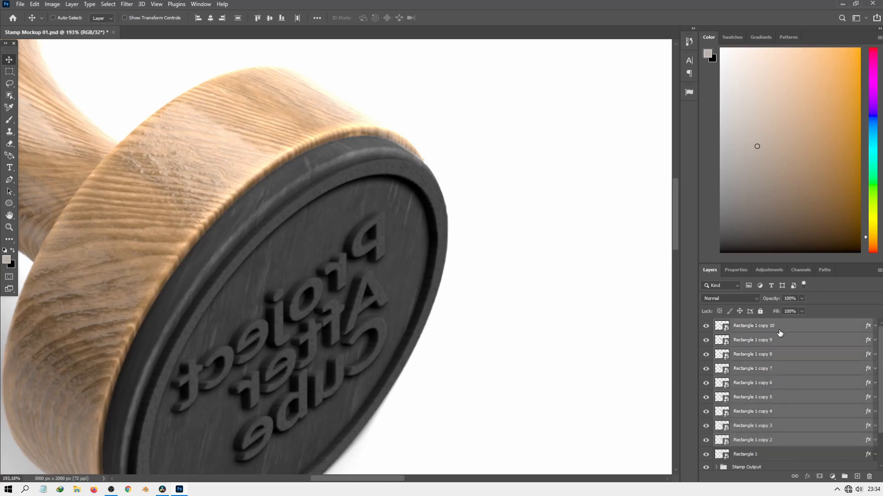
key(Delete)
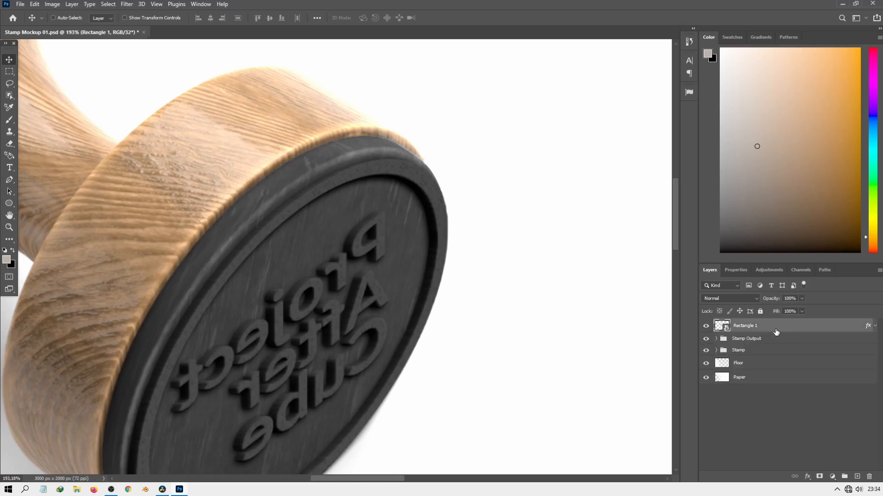
- Duplicate the Rectangle 1 layer fourteen times, each copy nudged slightly from the last, to rebuild the stamp artwork's raised thickness
scroll(478, 219, down, 3)
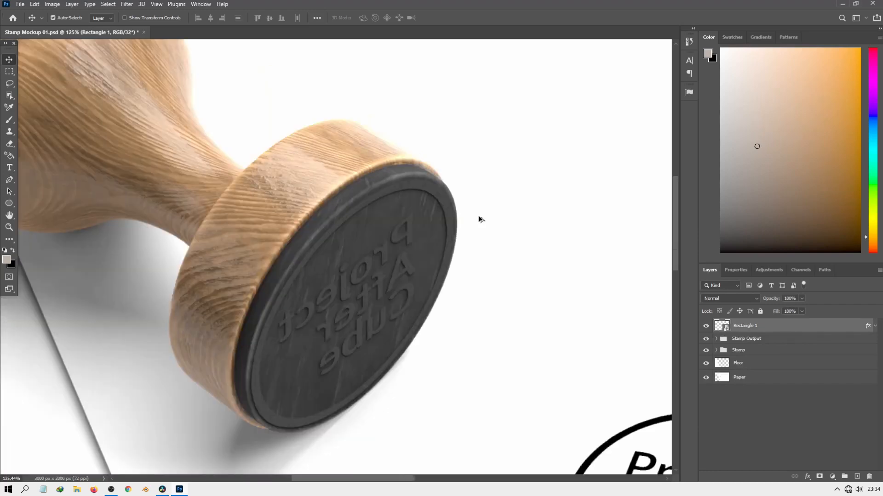
key(ctrl+j)
key(ctrl+j)
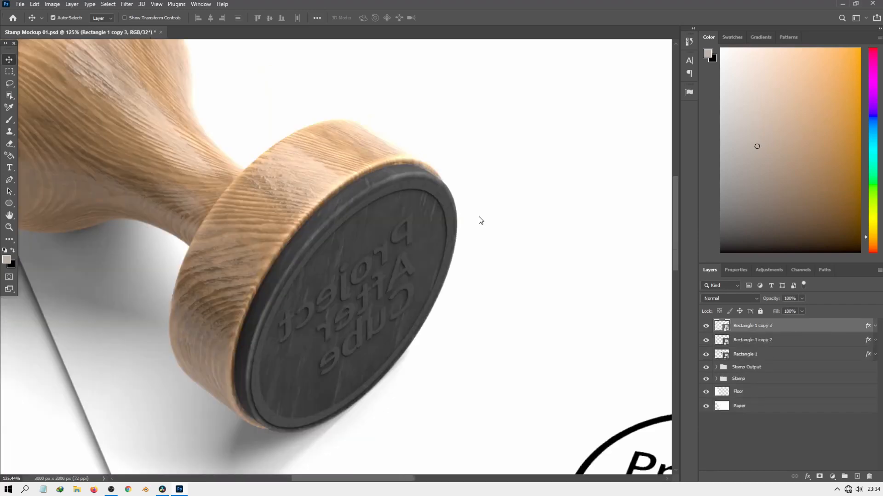
key(ctrl+j)
key(ctrl+j)
key(ctrl+j)
key(ctrl+j)
key(ctrl+j)
key(ctrl+j)
key(ctrl+j)
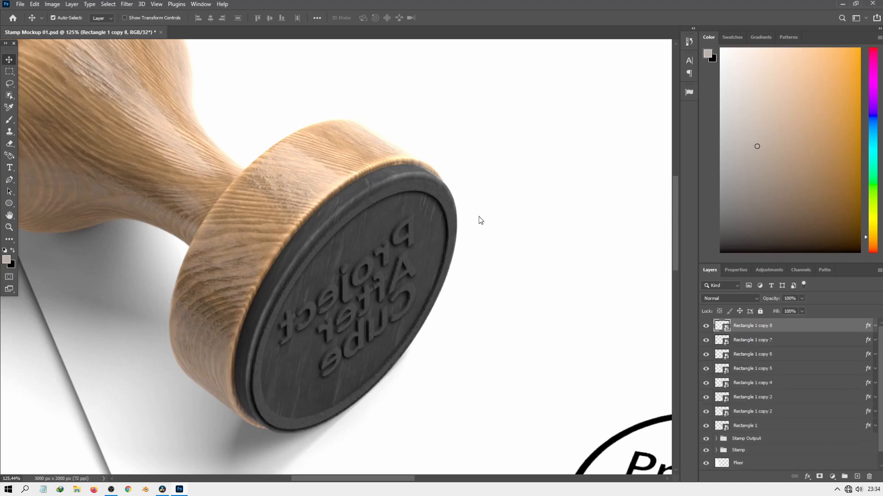
key(ctrl+j)
key(ctrl+j)
key(ctrl+j)
key(ctrl+j)
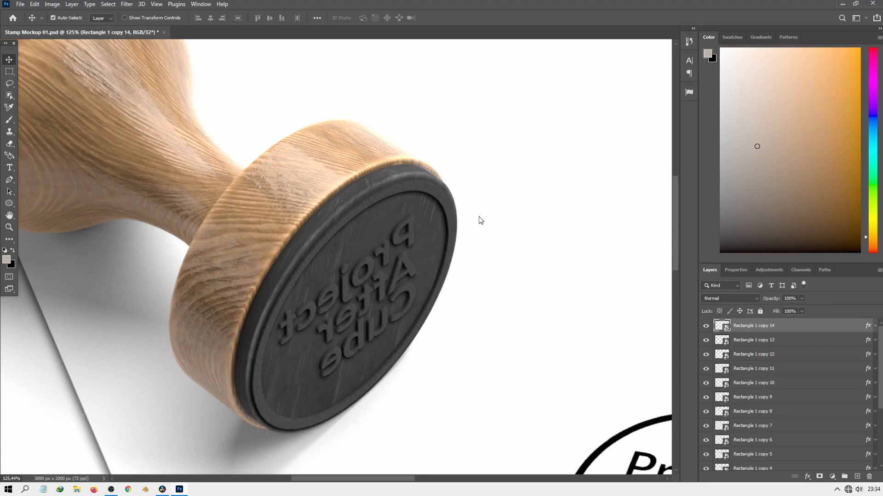
key(ctrl+j)
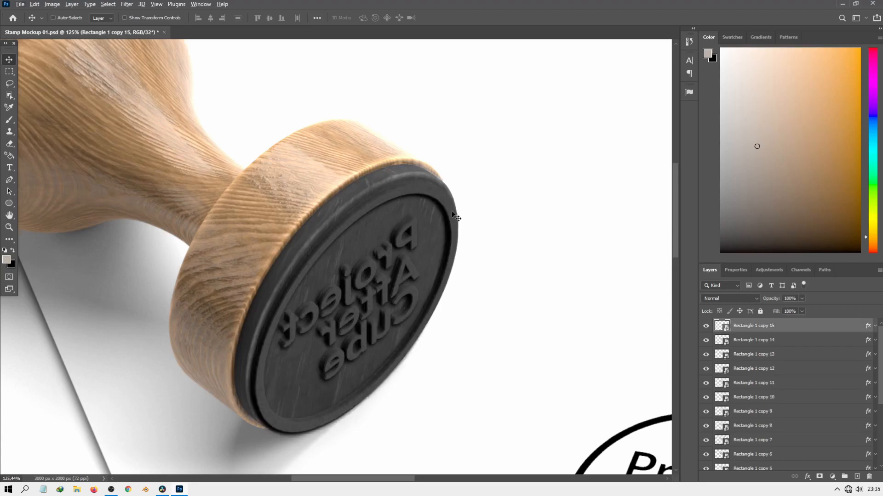
scroll(452, 212, up, 2)
scroll(399, 319, up, 10)
scroll(413, 289, down, 6)
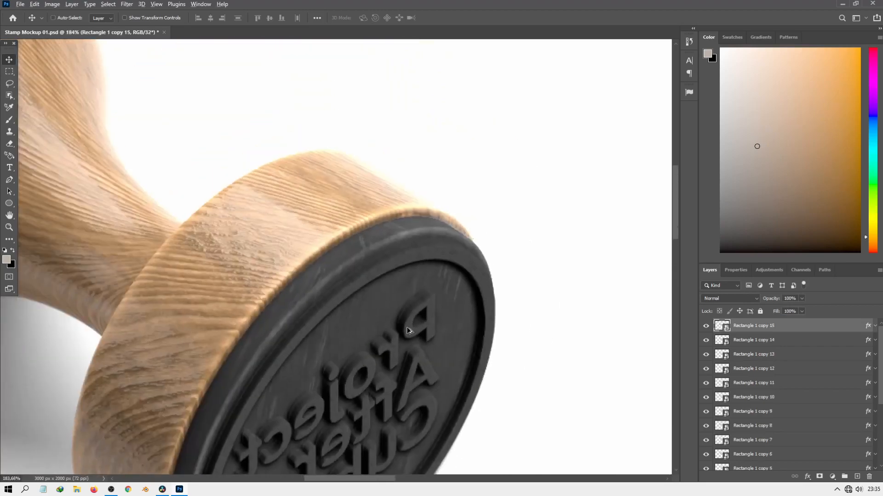
scroll(423, 264, up, 6)
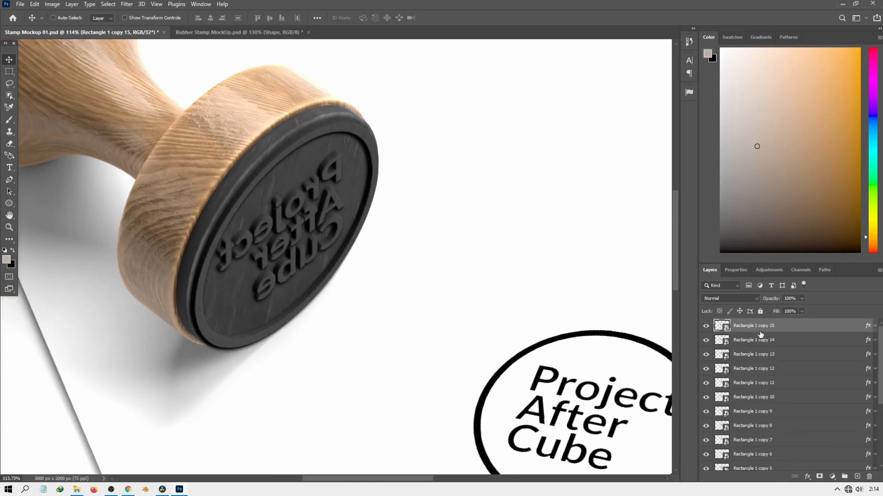
- Enable Satin on the Rectangle 1 copy 15 layer, using orange Linear Dodge (Add), 2% opacity, 43° angle, 3 px distance and 5 px size
scroll(723, 379, down, 2)
scroll(722, 400, down, 3)
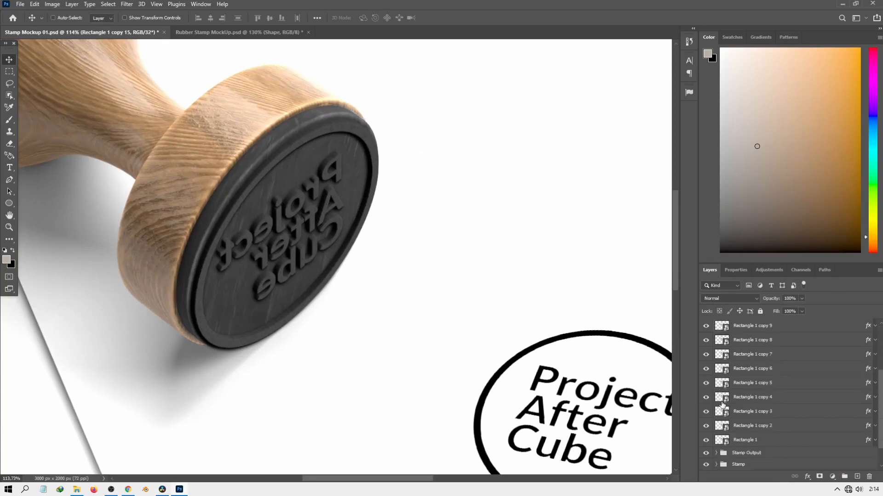
scroll(753, 435, up, 3)
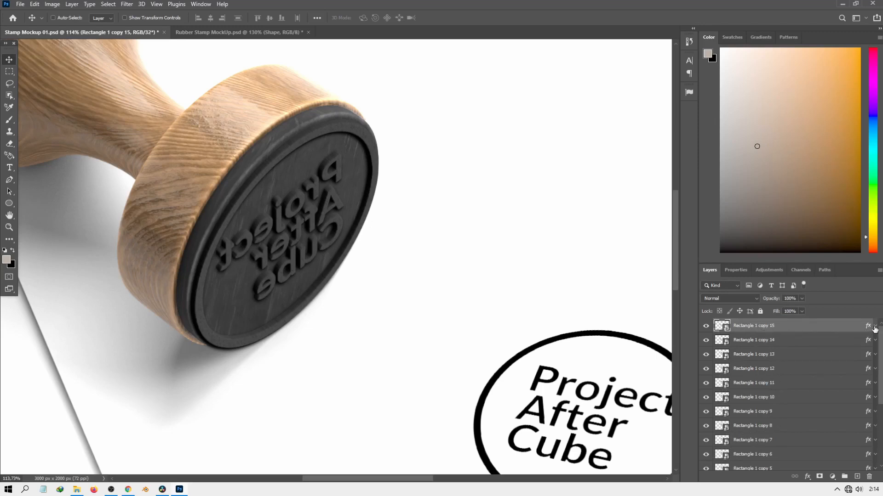
double_click(832, 326)
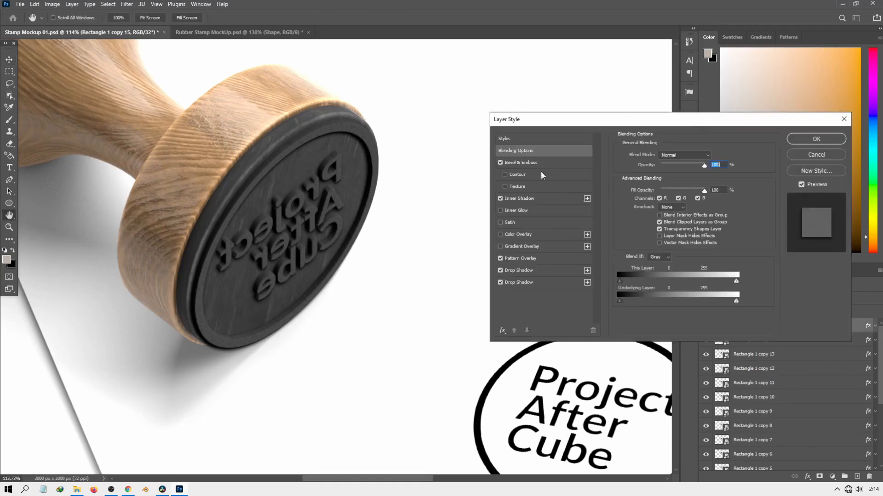
click(517, 221)
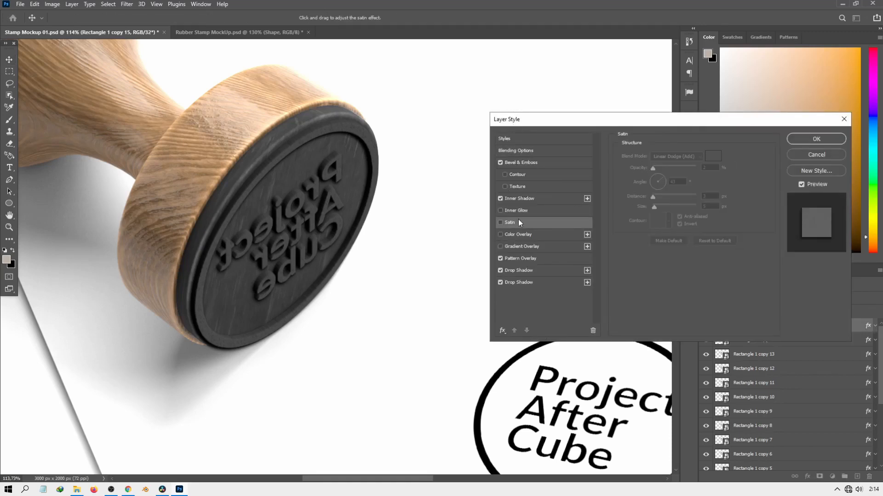
click(500, 222)
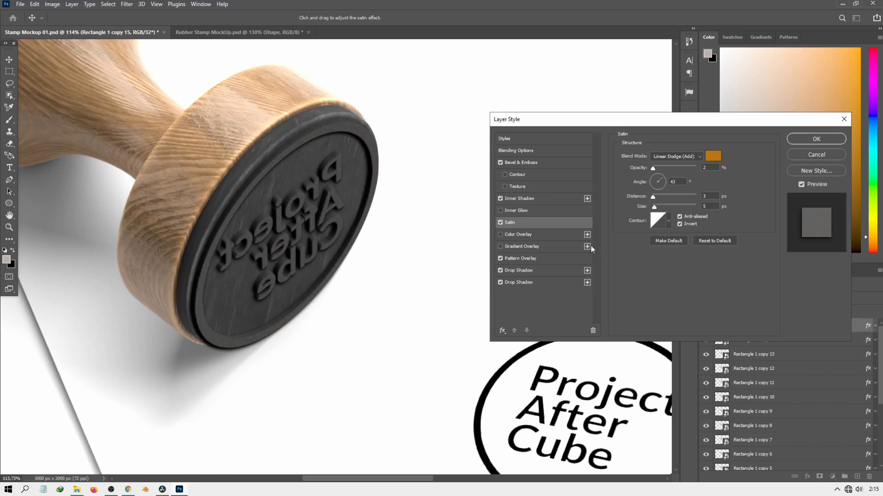
- Enable a linear Gradient Overlay in Luminosity mode with 5% opacity, 46° angle and 62% scale, comparing the artwork with and without it
click(500, 247)
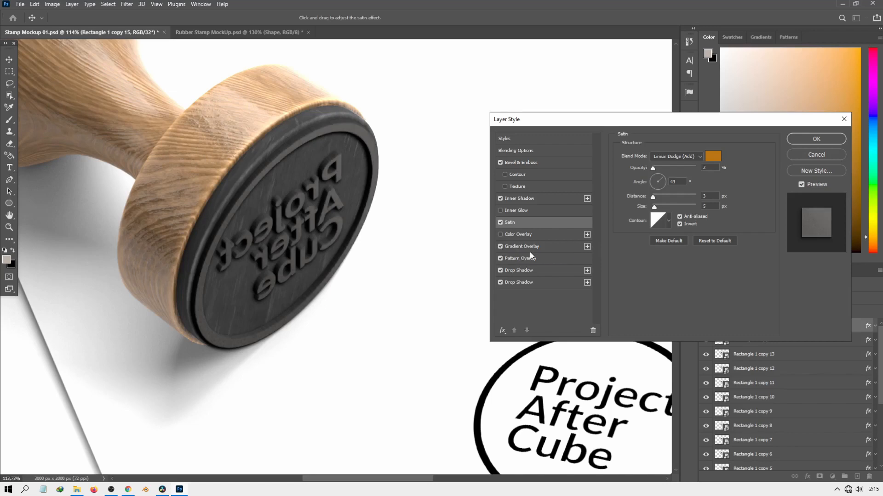
click(534, 249)
click(501, 248)
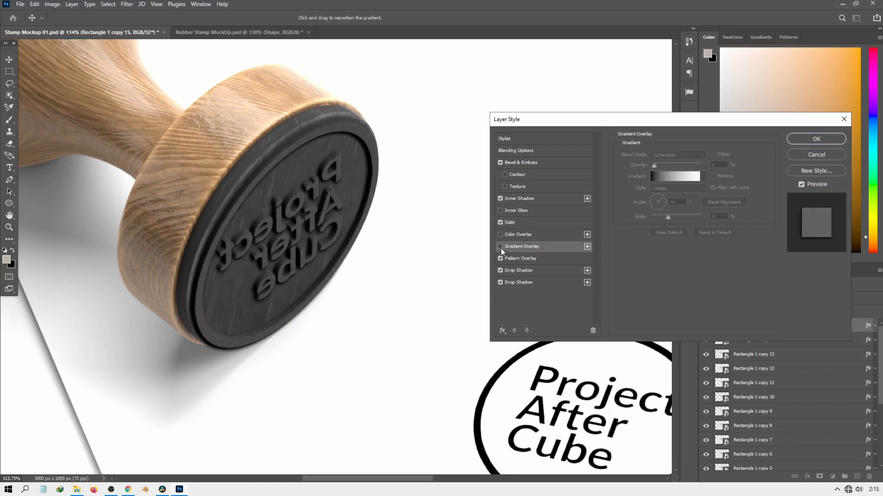
click(501, 247)
drag(468, 232, 363, 132)
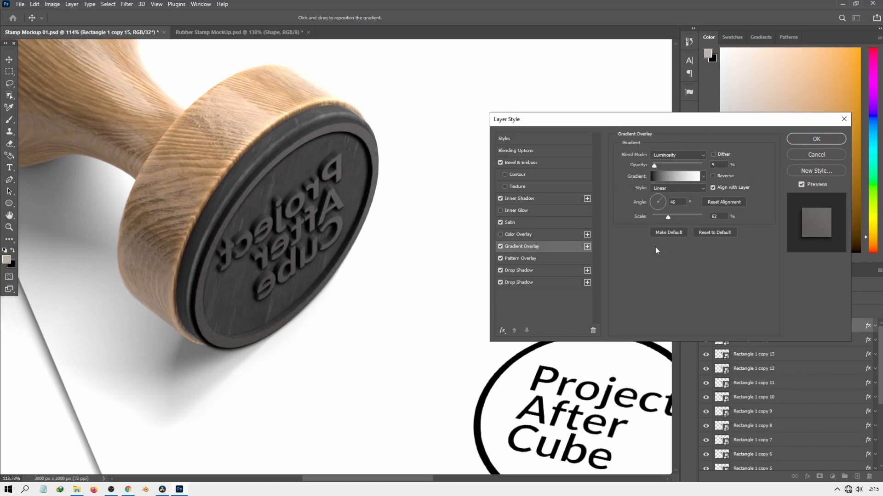
- Review the Satin settings against the stamp artwork and apply the layer style
click(520, 222)
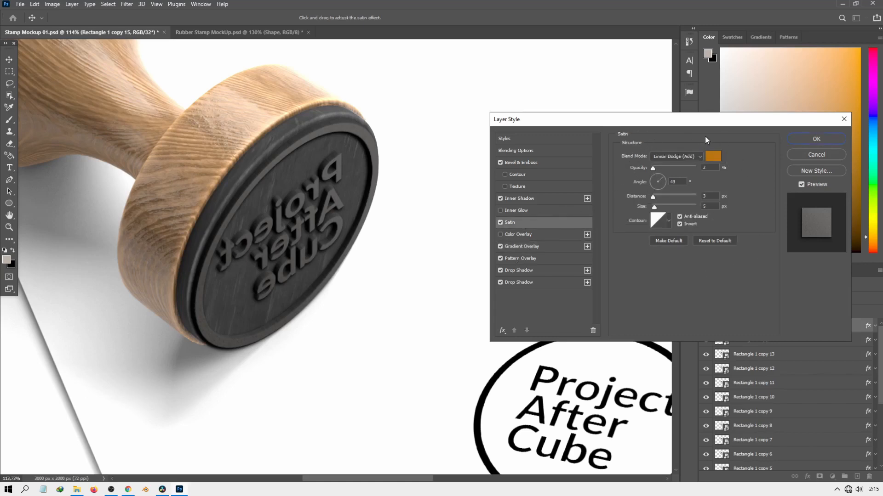
drag(649, 119, 599, 98)
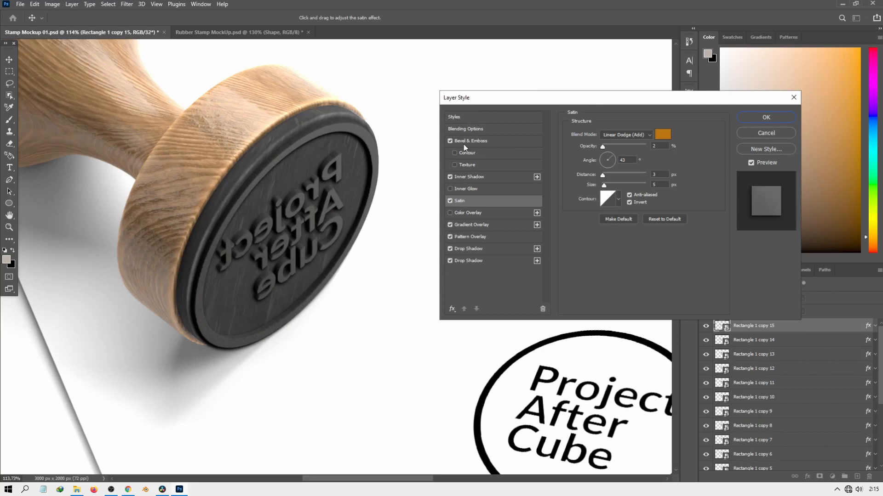
key(Return)
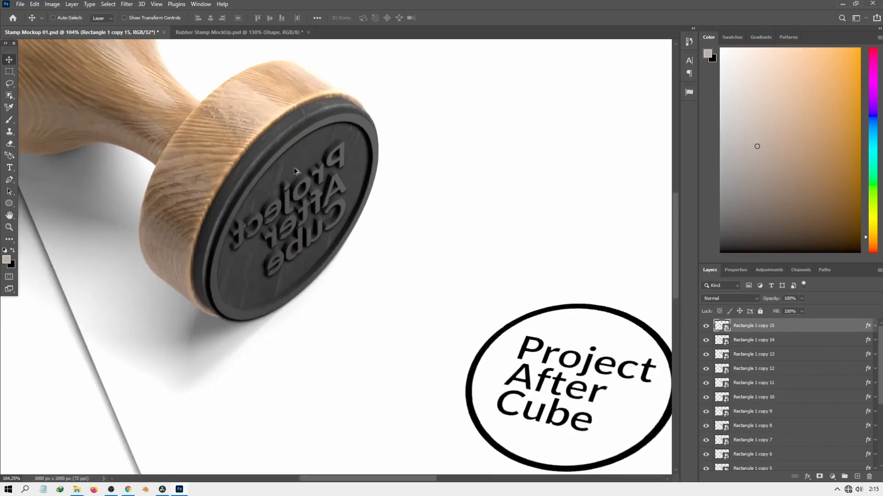
- Compare the stamp face with the Rectangle 1 copy 15 layer hidden and shown
scroll(303, 179, up, 2)
scroll(140, 248, down, 8)
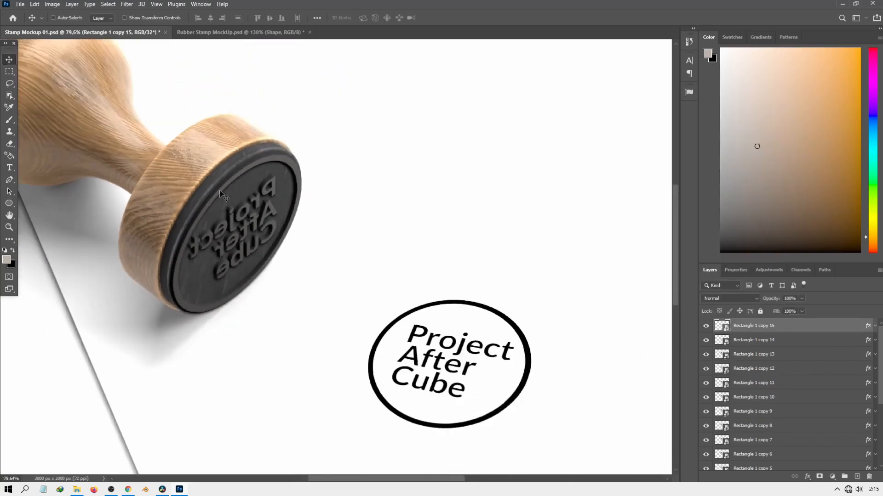
click(705, 327)
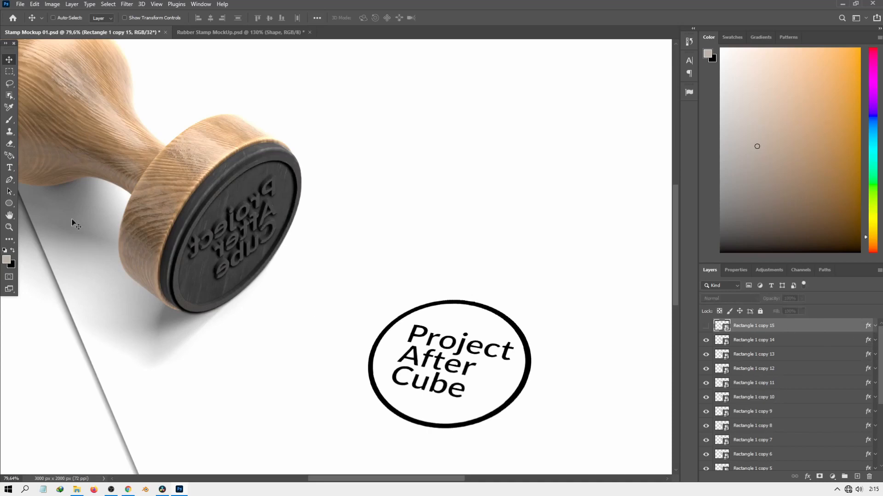
click(704, 326)
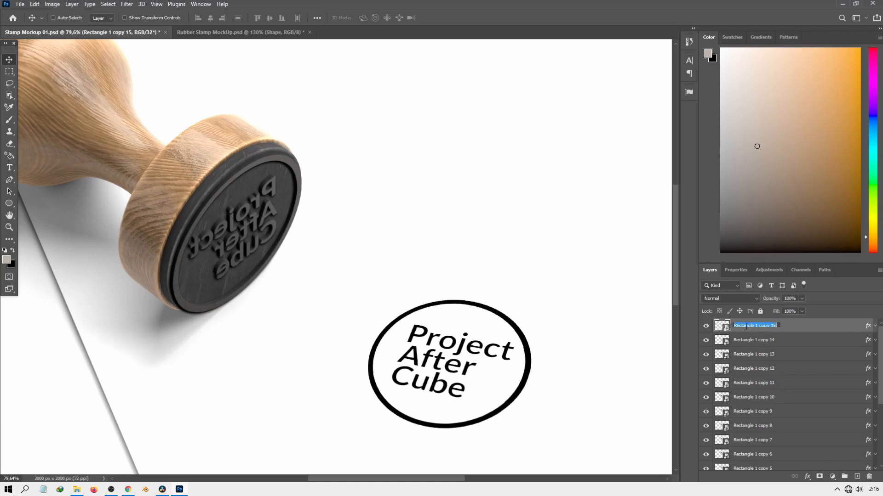
- Rename the Rectangle 1 copy 15 layer as "Shape" and copy the new name
text(Shape)
double_click(747, 327)
key(Return)
double_click(740, 327)
key(ctrl+c)
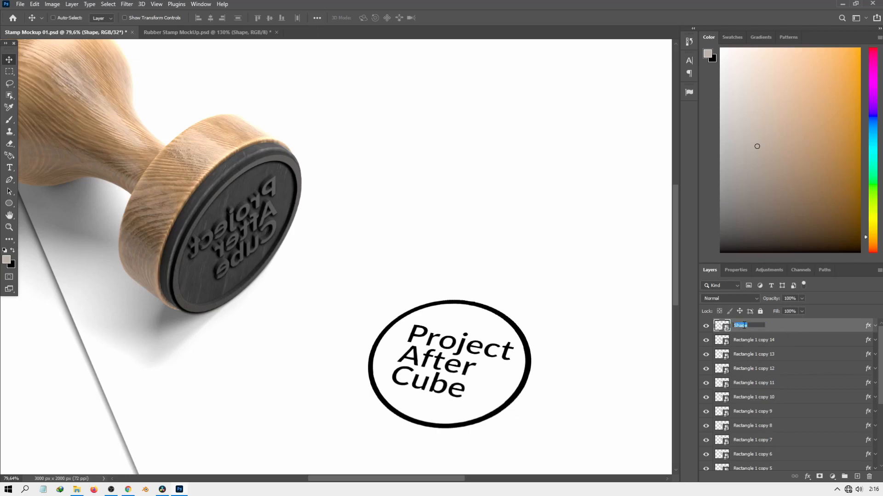
- Rename all remaining stamp artwork layers, from Rectangle 1 copy 14 down to the original Rectangle 1, as "Shape"
key(Tab)
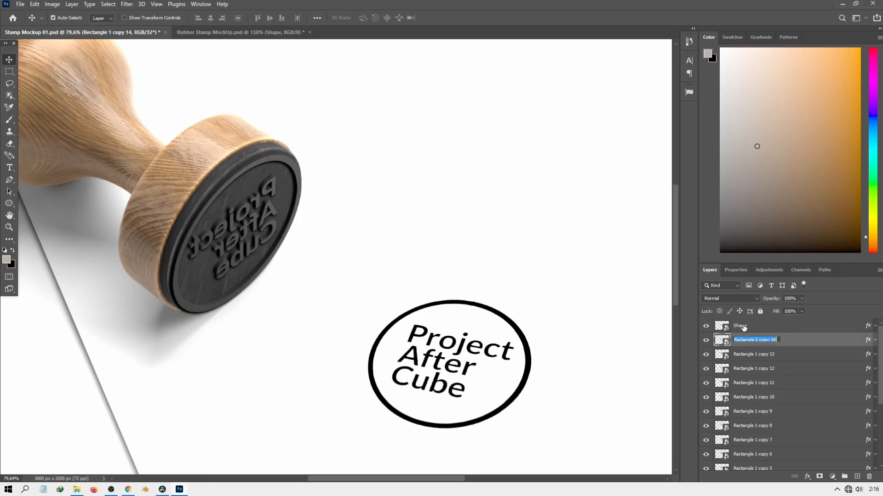
text(Shape)
key(Tab)
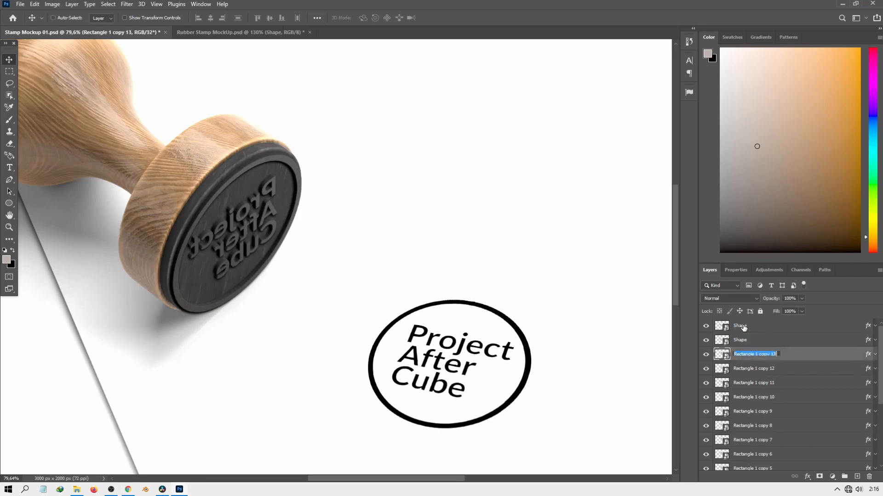
text(Shape)
key(Tab)
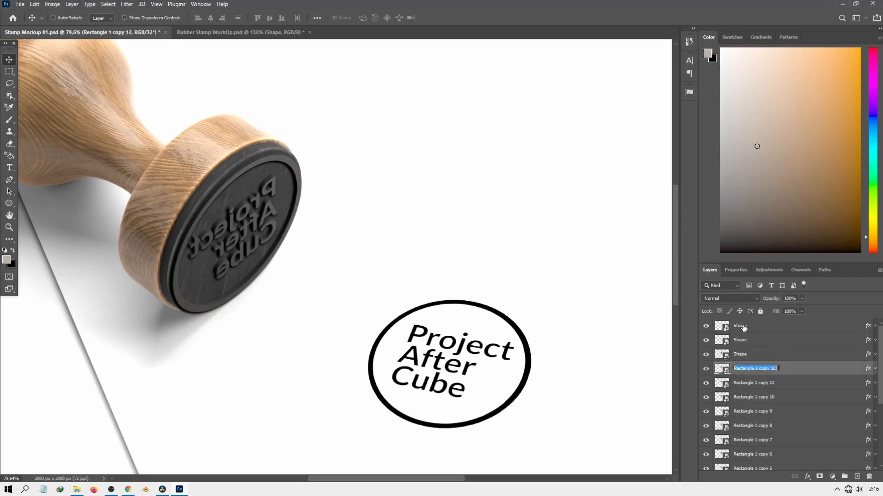
text(Shape)
key(Tab)
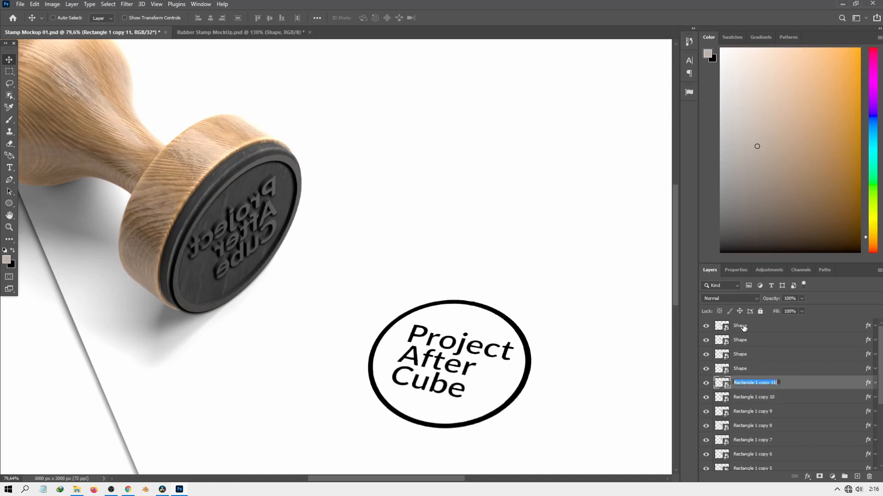
text(Shape)
key(Tab)
key(ctrl+v)
key(Tab)
key(ctrl+v)
key(Tab)
key(ctrl+v)
key(Tab)
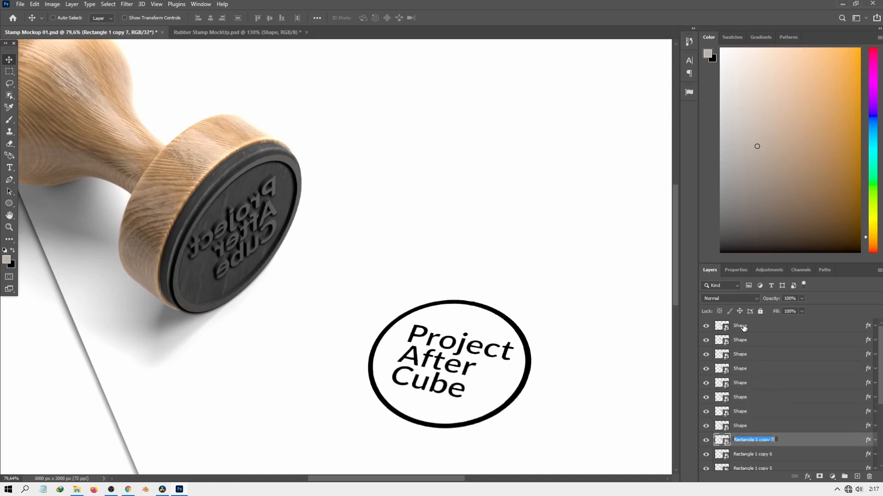
key(ctrl+v)
key(Tab)
key(ctrl+v)
key(Tab)
text(Shape)
key(Tab)
text(Shape)
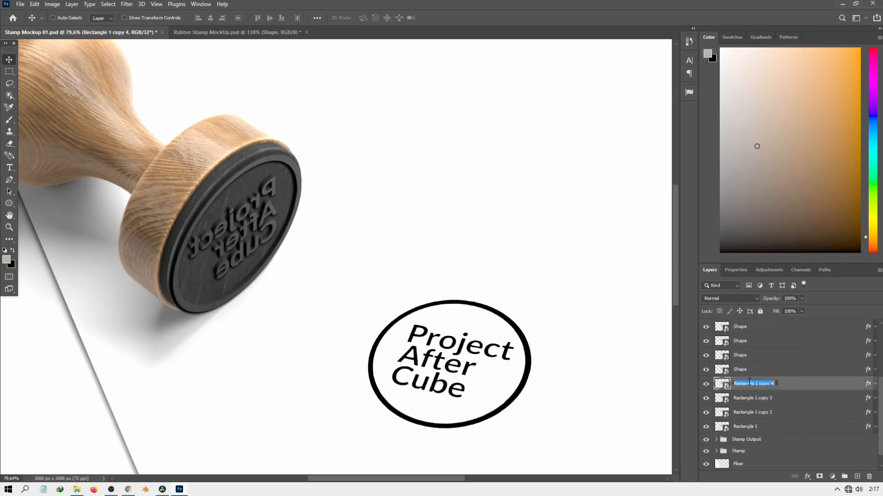
key(Tab)
key(ctrl+v)
key(Tab)
key(ctrl+v)
key(Tab)
text(Shape)
key(Tab)
click(773, 375)
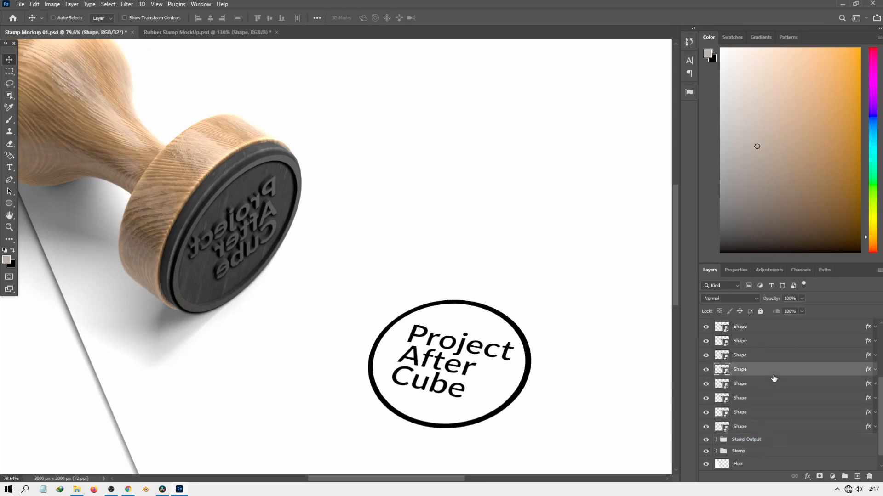
- Select all the Shape layers and combine them into one group
scroll(336, 257, up, 2)
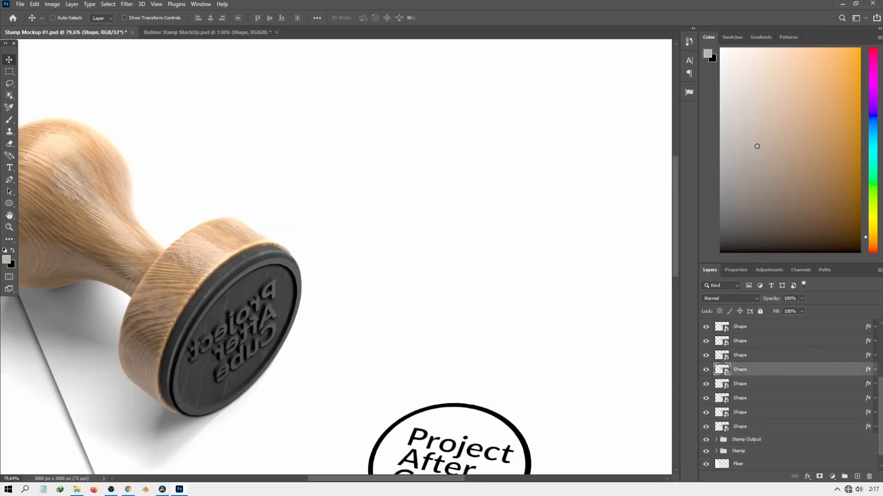
scroll(795, 368, up, 3)
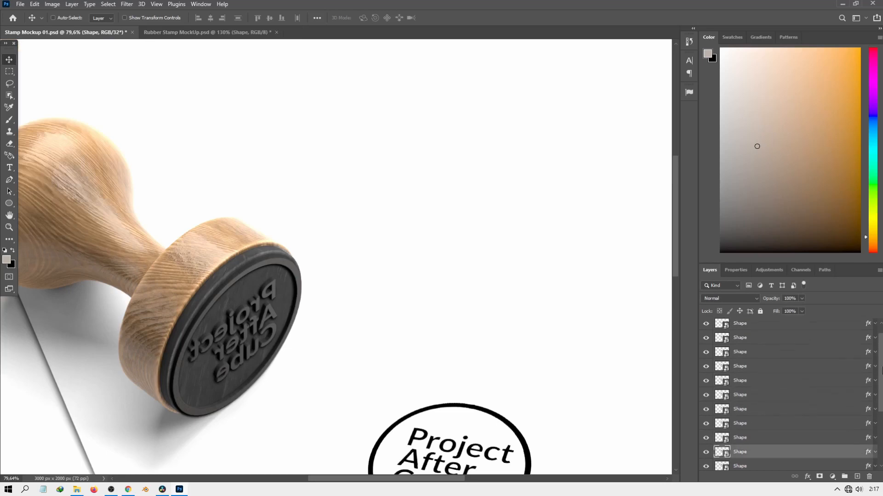
click(751, 327)
scroll(753, 341, down, 3)
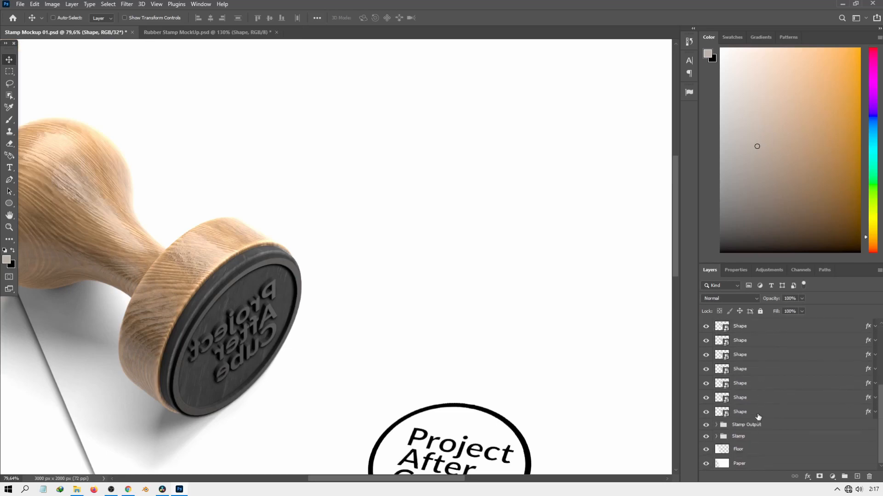
shift+click(766, 411)
key(ctrl)
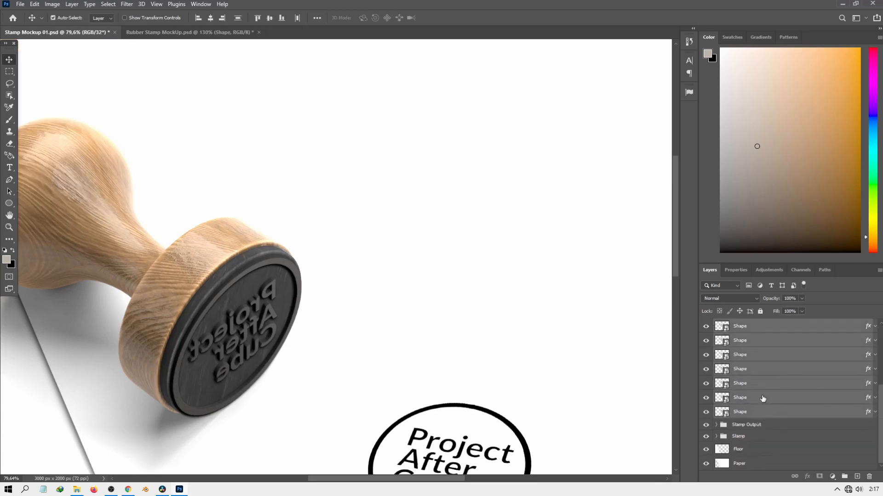
key(ctrl+g)
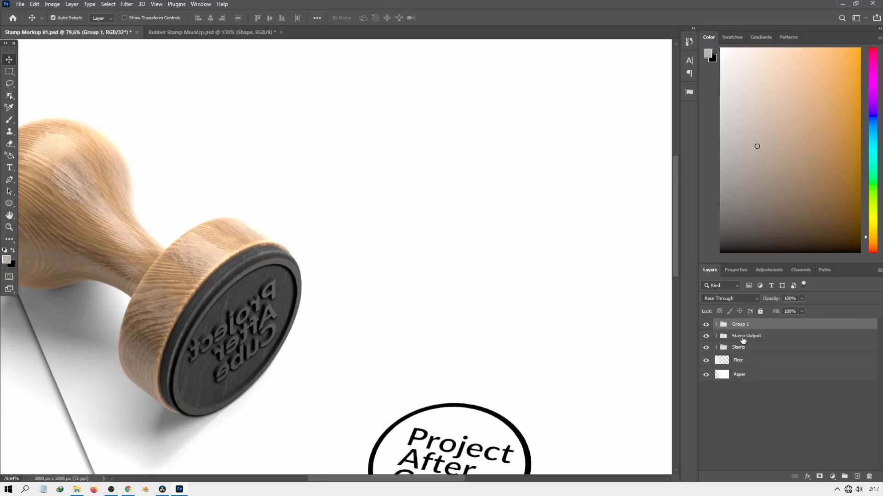
- Name the new group of Shape layers "SmartObject Stamp"
double_click(741, 324)
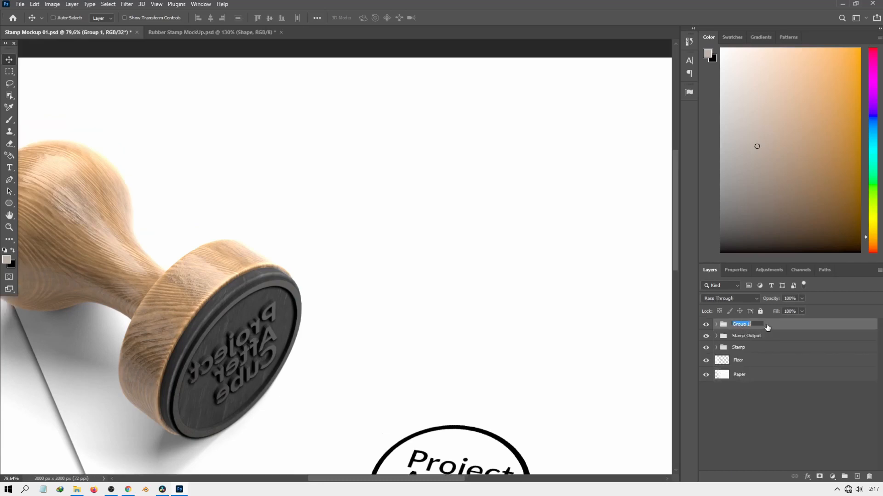
text(SMa)
key(BackSpace)
key(BackSpace)
text(SmartObject)
key(Return)
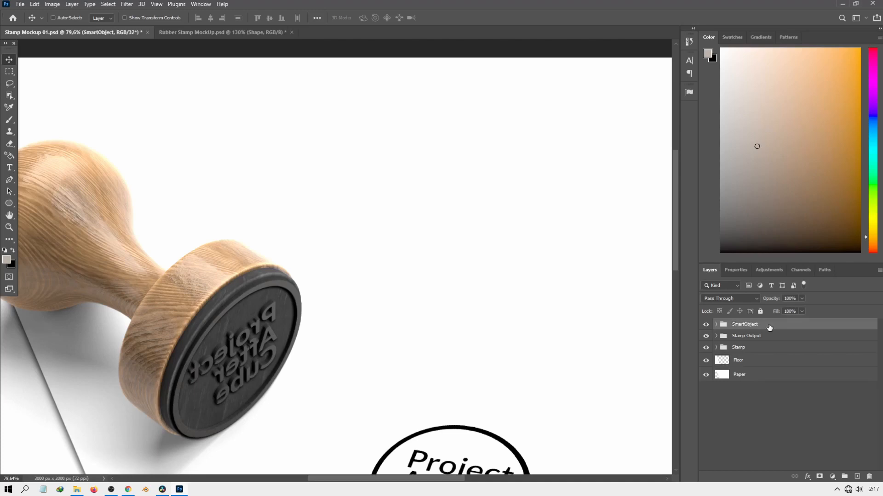
double_click(757, 327)
key(Return)
text(Stamp)
key(Return)
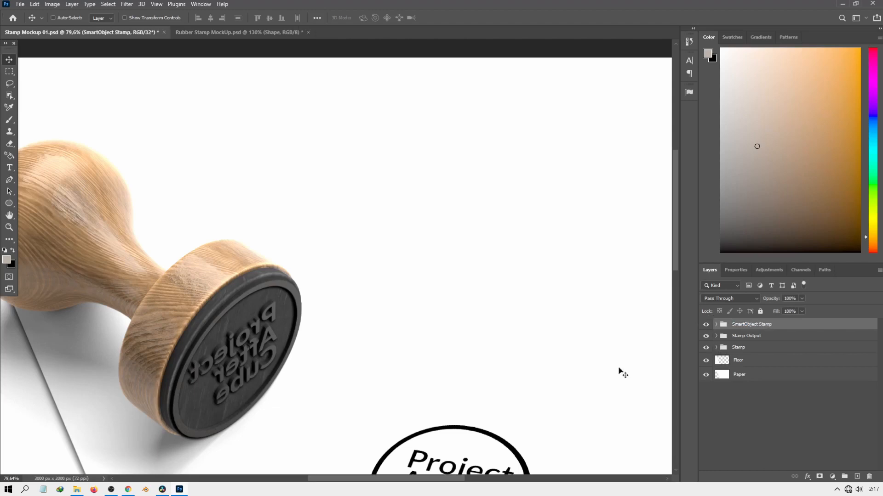
- Place the SmartObject Stamp group directly beneath Stamp Output and move the Floor layer beneath Paper
scroll(422, 211, down, 3)
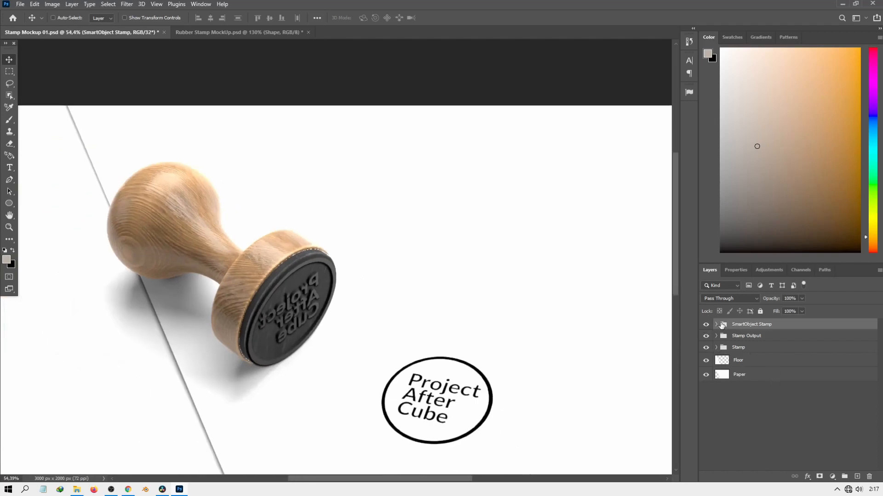
click(706, 325)
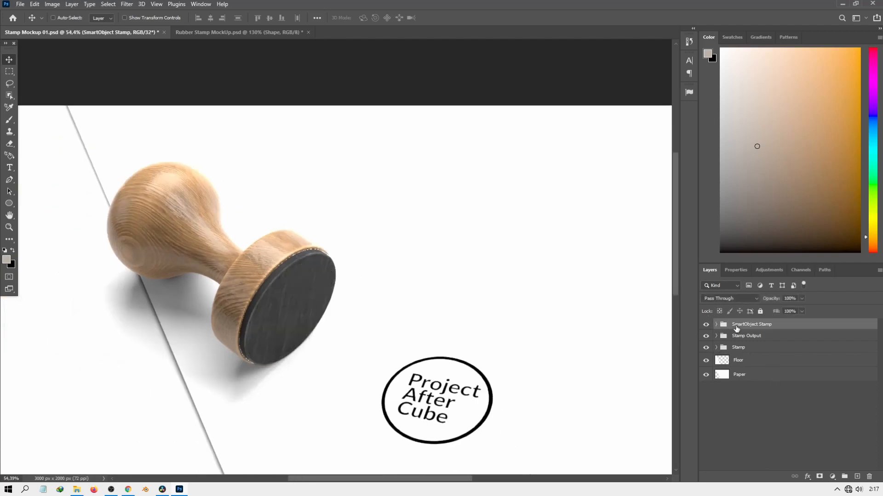
drag(756, 325, 769, 381)
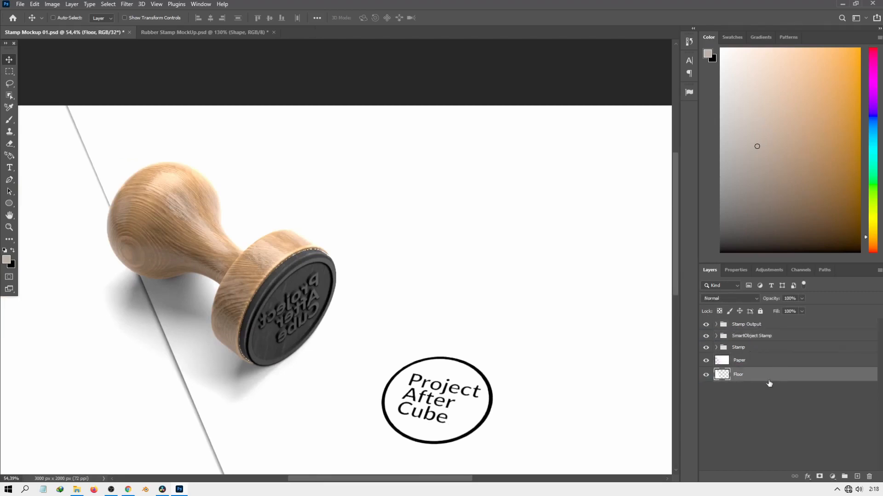
- Group the Paper and Floor layers and name the group "Background"
shift+click(749, 361)
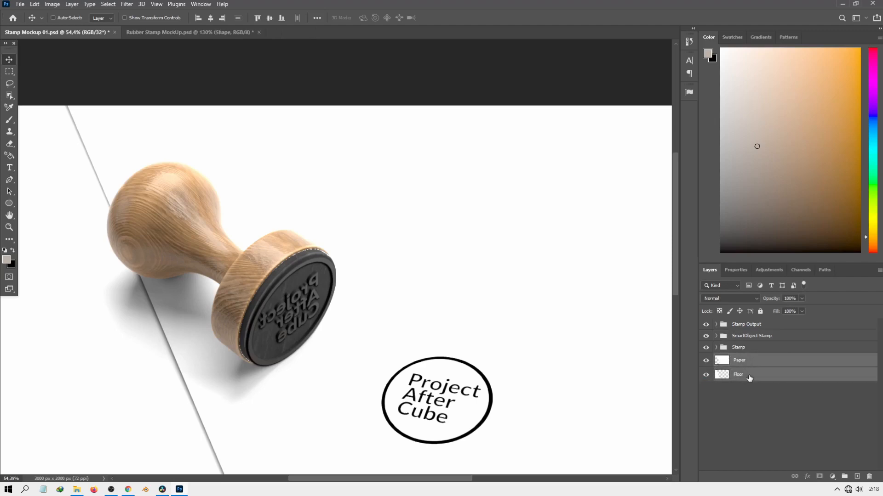
key(ctrl)
key(ctrl+g)
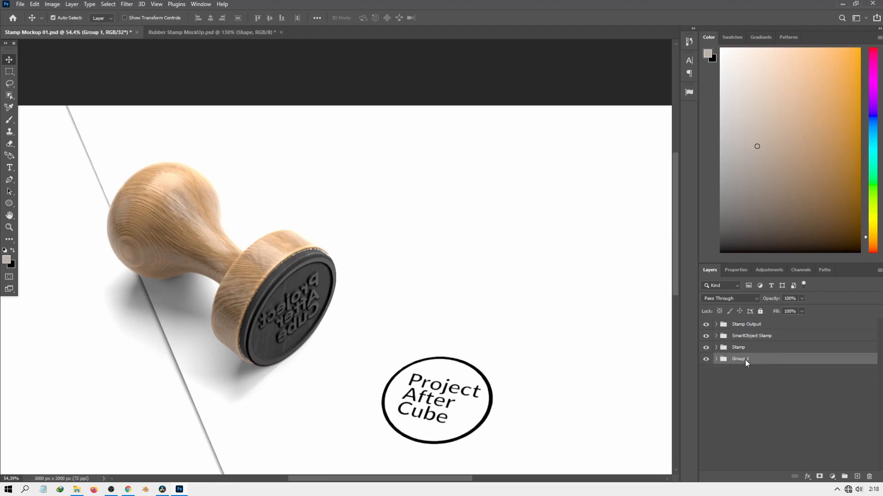
double_click(741, 360)
text(Background)
key(Return)
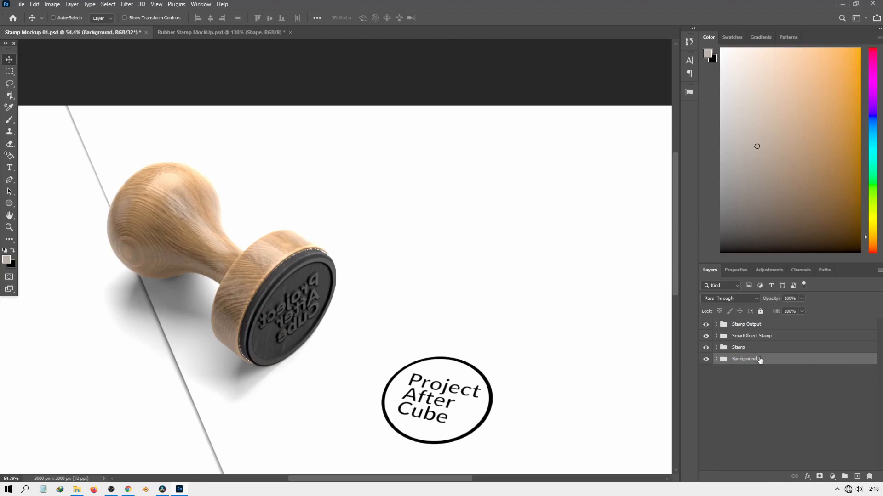
- Check the whole mockup composition and save the document
scroll(337, 229, up, 1)
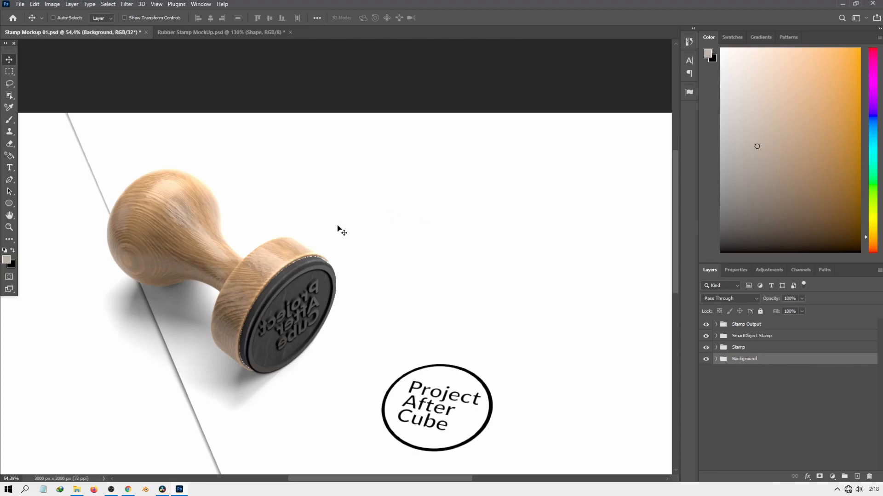
scroll(342, 329, down, 5)
scroll(341, 331, up, 1)
key(ctrl)
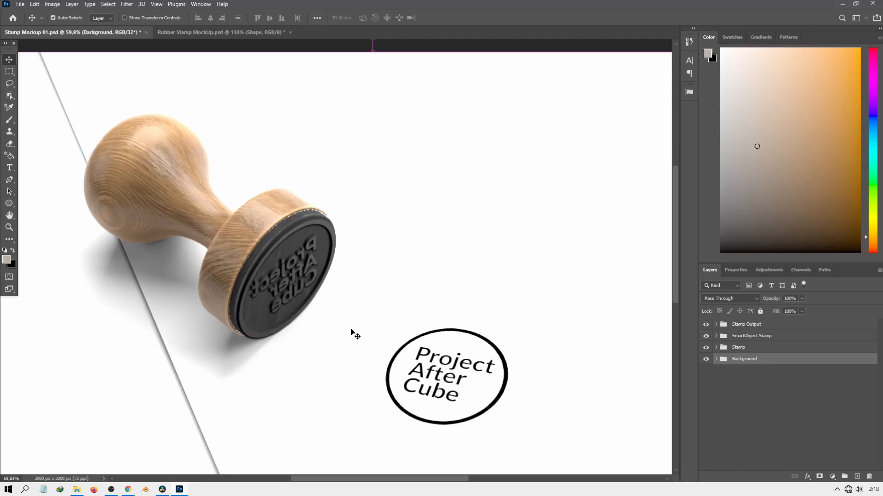
key(ctrl+s)
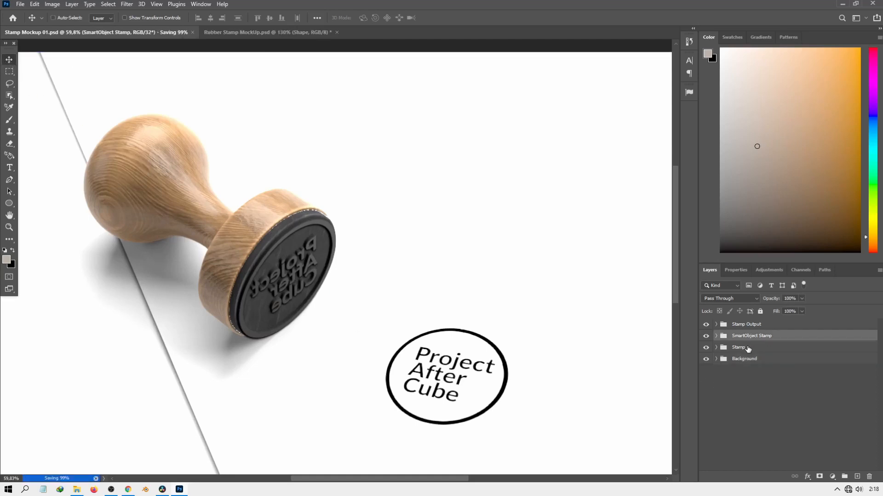
- Try moving the Stamp Output imprint slightly up and left on the paper, and undo the move
click(747, 325)
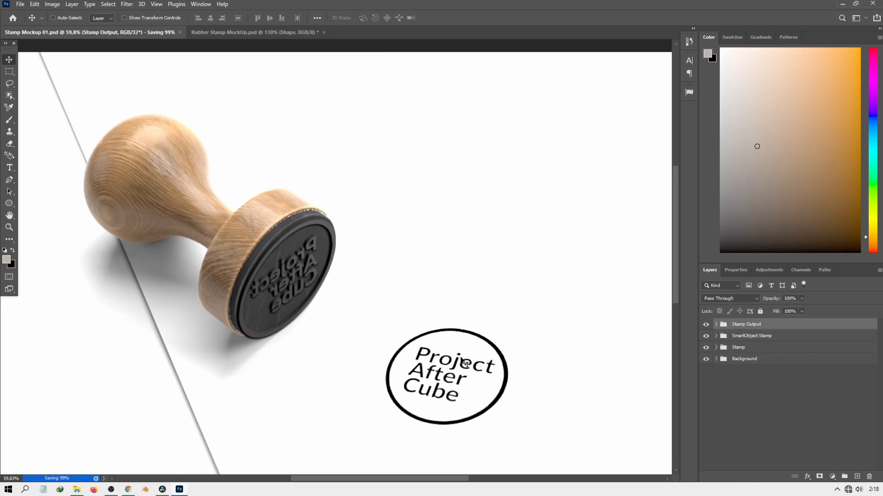
drag(463, 359, 455, 350)
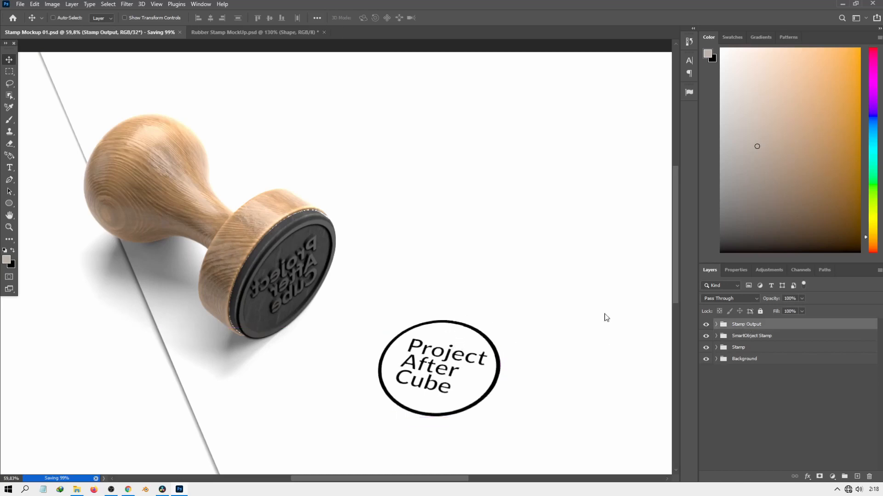
key(ctrl+z)
- Move the SmartObject Stamp and Stamp groups together slightly right and down, bringing the stamp closer to the imprint
click(759, 338)
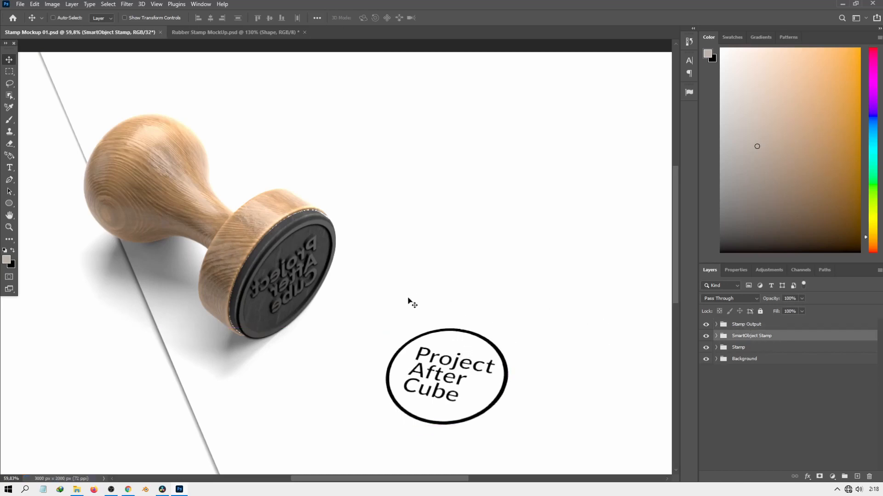
shift+click(740, 349)
drag(244, 269, 292, 270)
drag(293, 270, 284, 289)
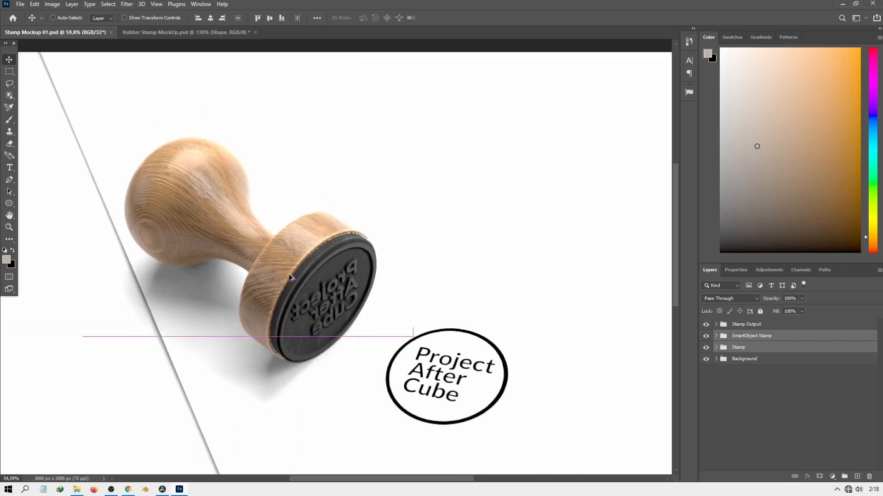
scroll(335, 320, down, 4)
scroll(331, 276, up, 3)
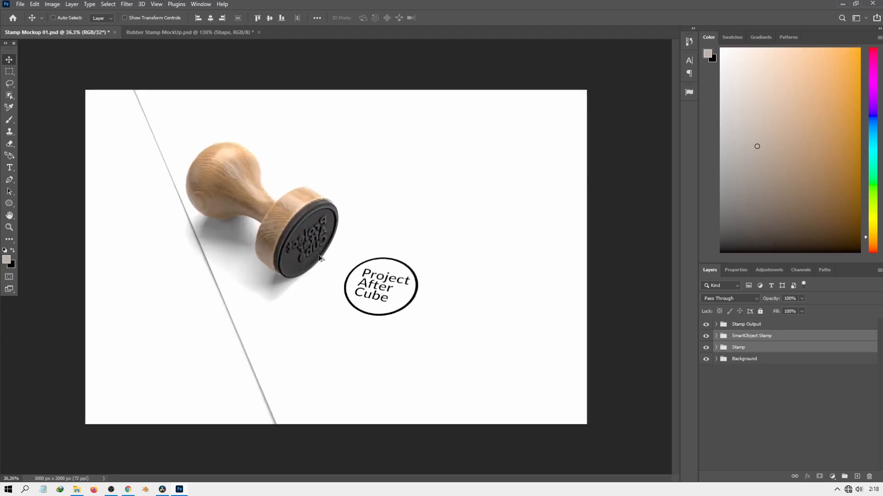
mouse_move(305, 242)
mouse_down()
mouse_move(305, 250)
mouse_move(292, 236)
mouse_move(295, 244)
mouse_up()
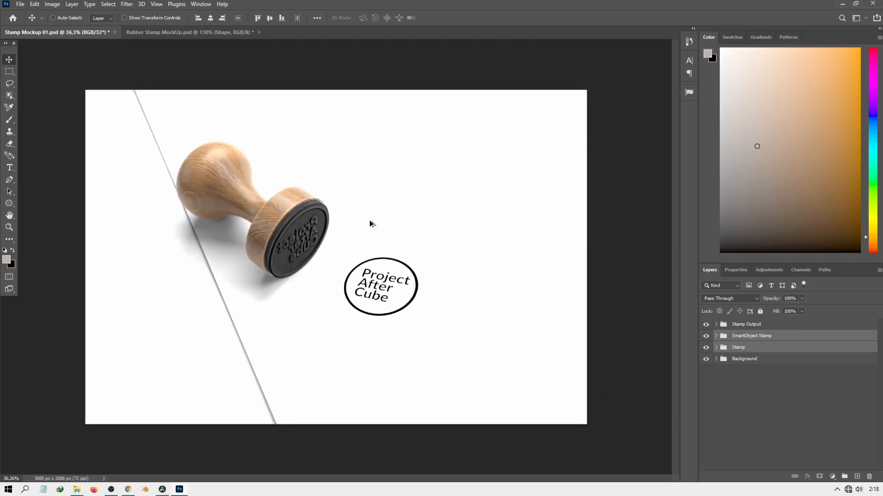
- Review the repositioned stamp on the full canvas and save the mockup document
scroll(368, 222, down, 2)
scroll(363, 216, up, 2)
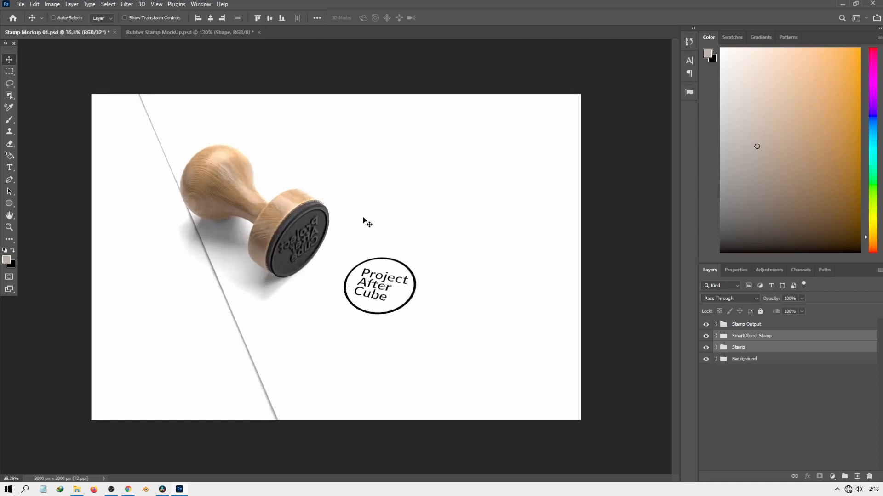
key(ctrl)
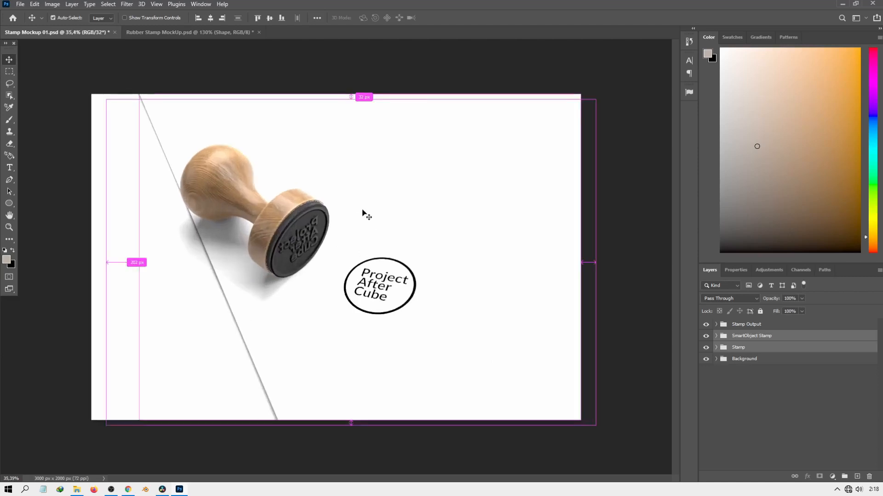
key(ctrl+s)
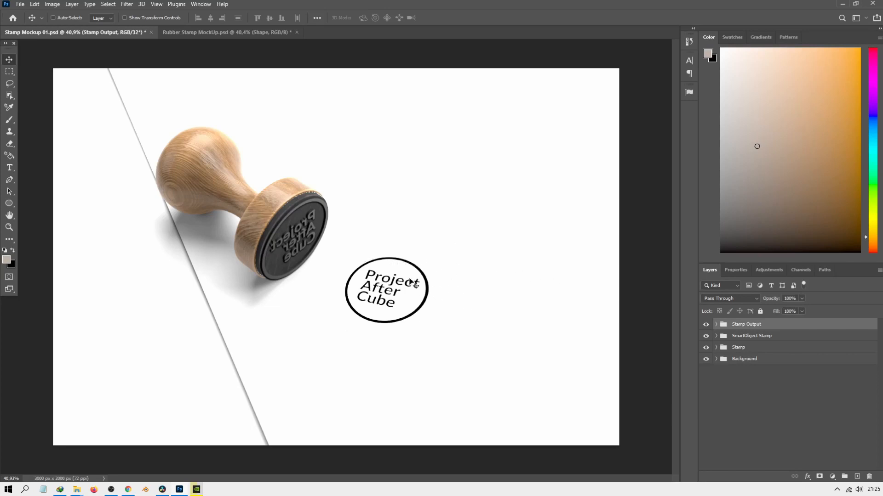
scroll(356, 304, up, 2)
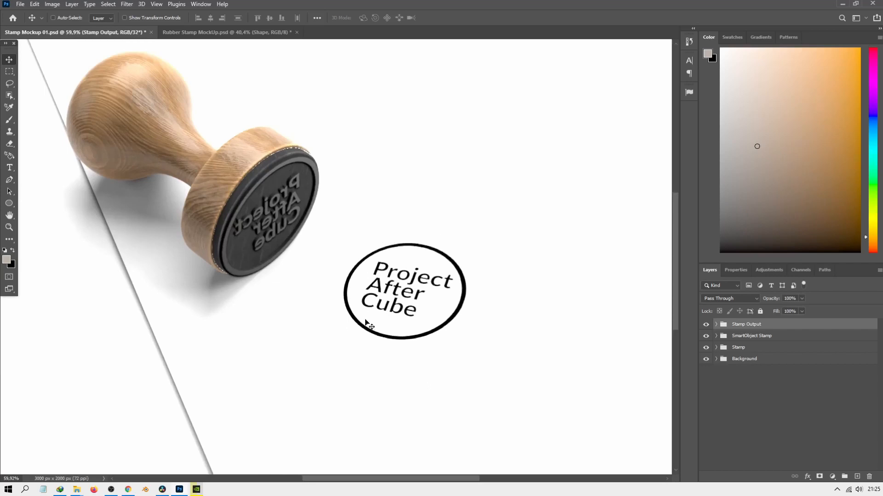
- Examine the stamp, its shadow and the paper imprint up close and across the full canvas
scroll(366, 321, down, 2)
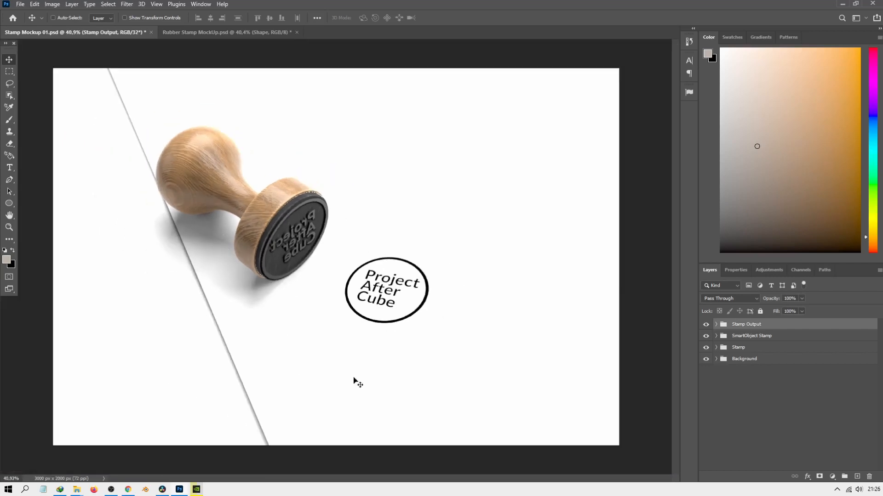
scroll(282, 345, up, 2)
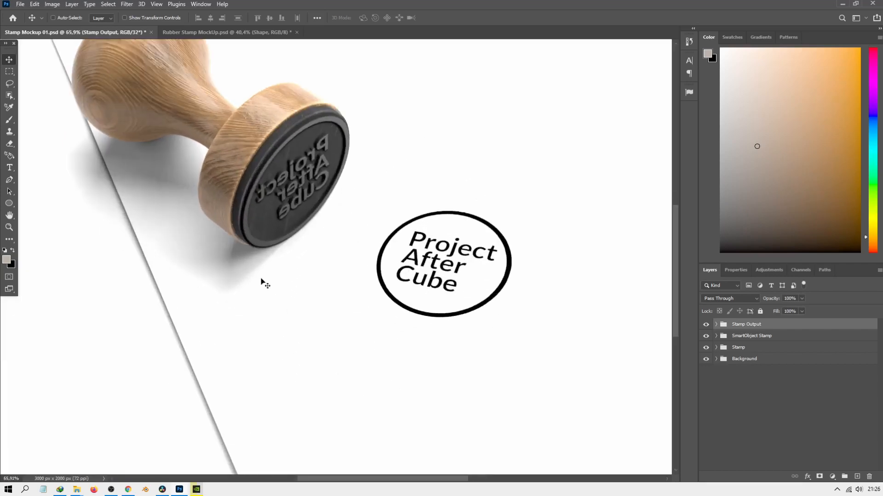
scroll(213, 299, down, 1)
scroll(465, 321, down, 1)
scroll(475, 313, down, 2)
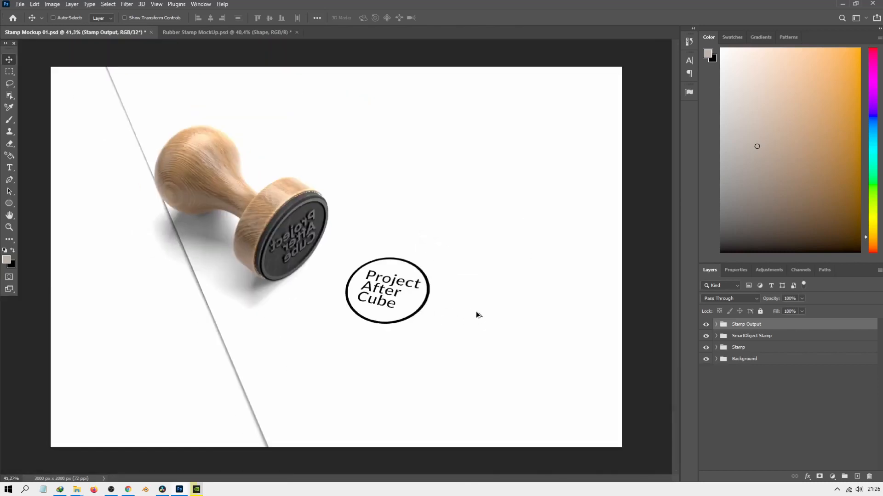
scroll(59, 315, up, 2)
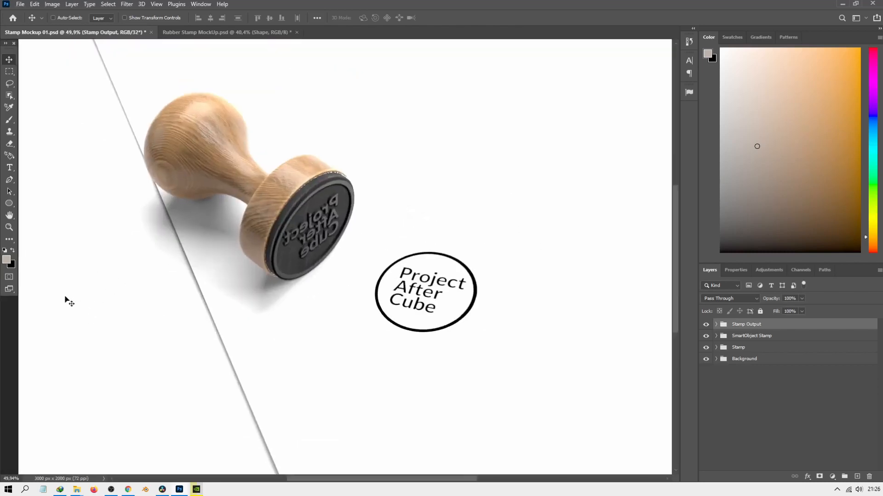
scroll(302, 266, down, 1)
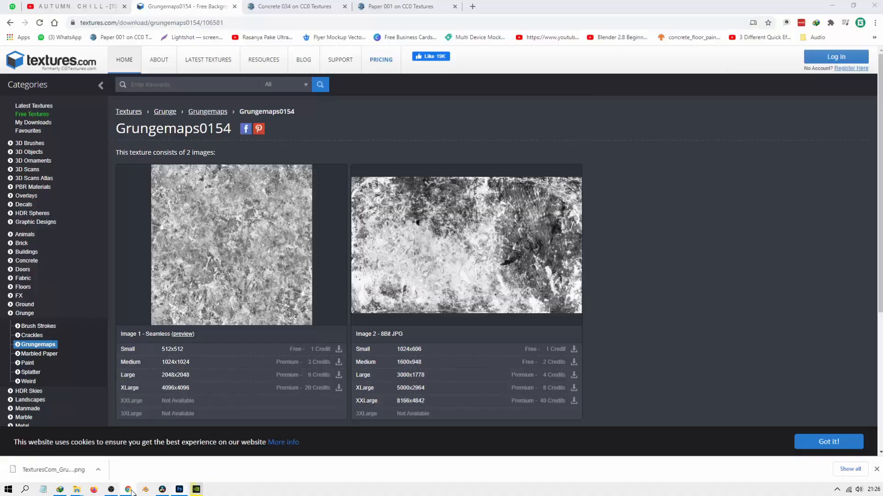
- Switch to Chrome and examine the Paper 001 texture page, including its preview and download options
click(129, 490)
click(304, 6)
click(398, 5)
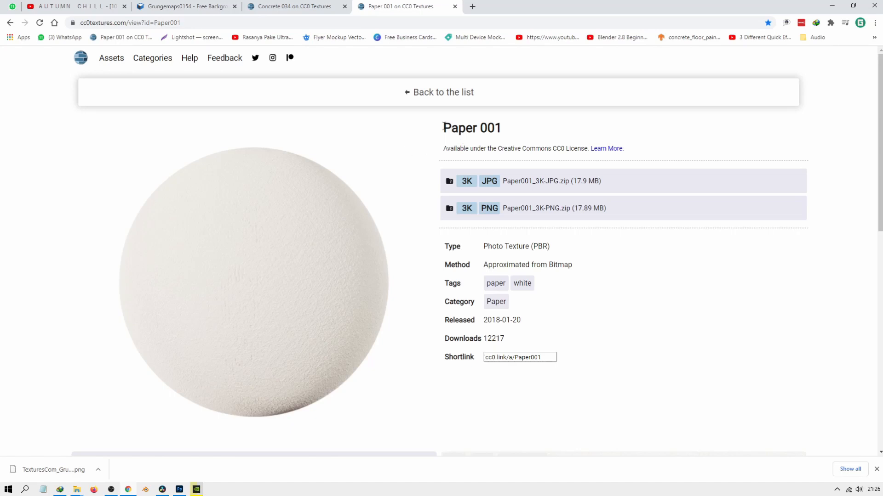
scroll(371, 183, down, 1)
scroll(261, 231, down, 5)
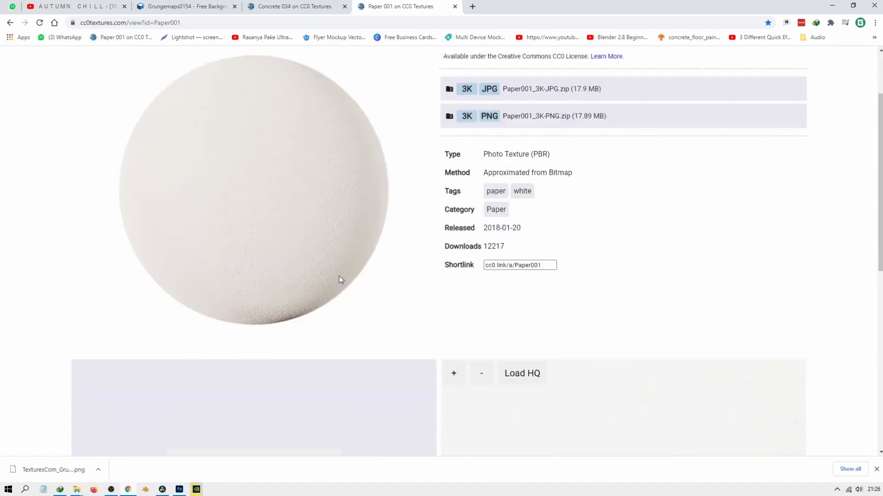
scroll(374, 250, up, 4)
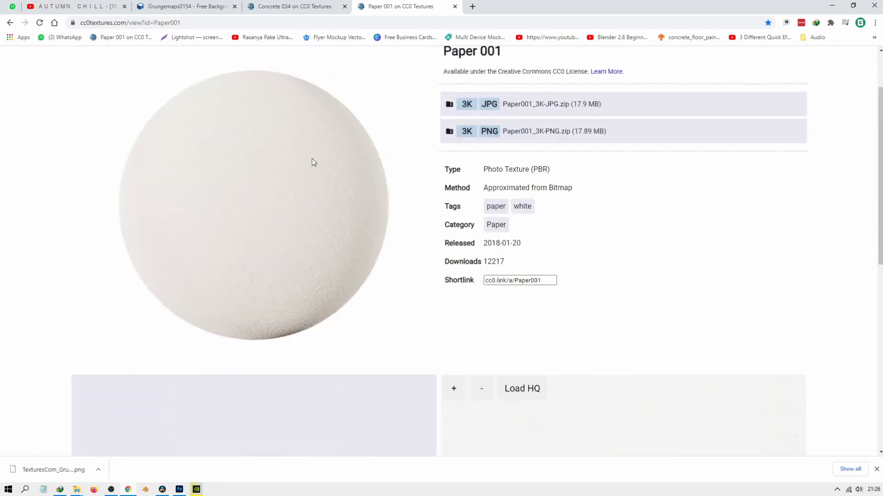
scroll(290, 184, up, 2)
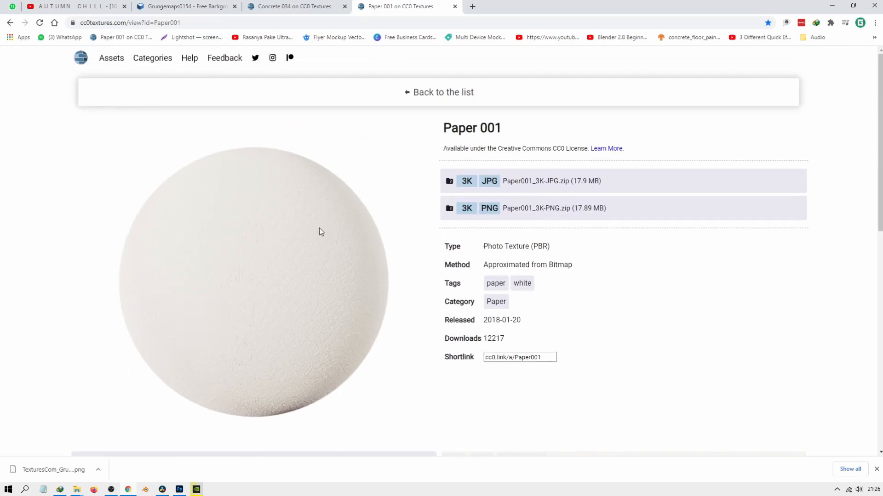
- Review the Concrete 034, Paper 001 and Grungemaps0154 texture pages, and return to Photoshop
click(316, 5)
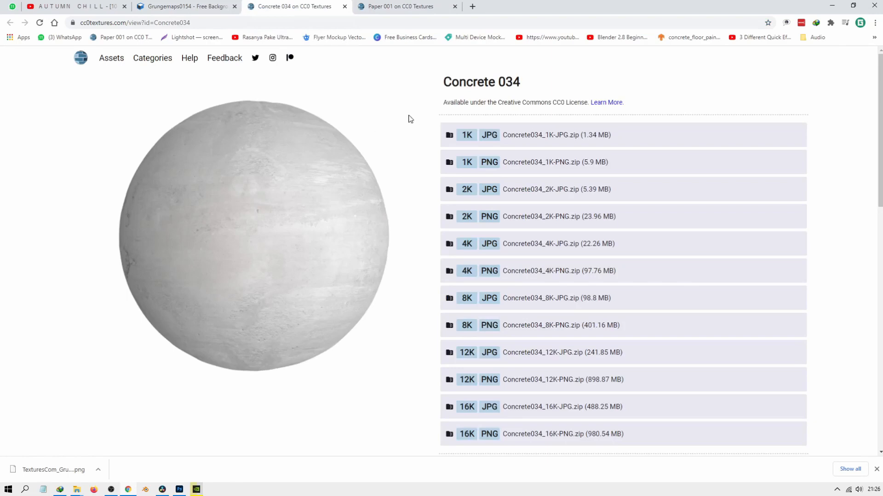
click(183, 4)
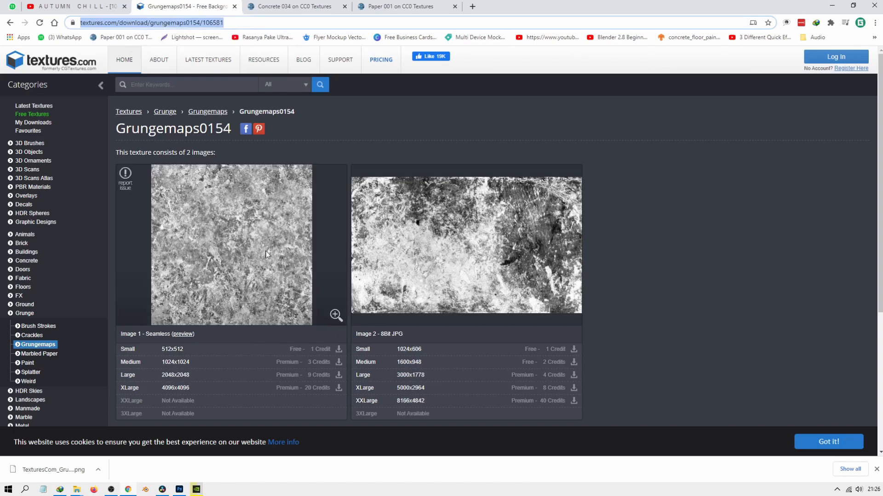
click(186, 491)
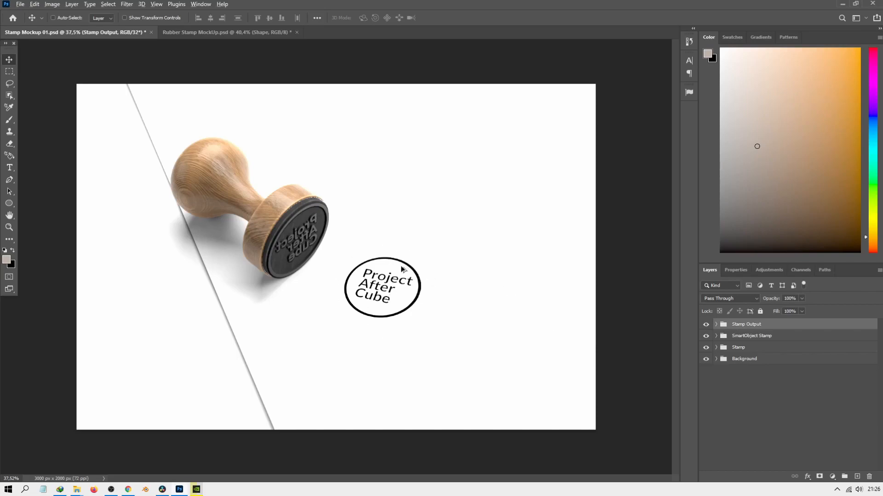
key(alt+Tab)
click(305, 5)
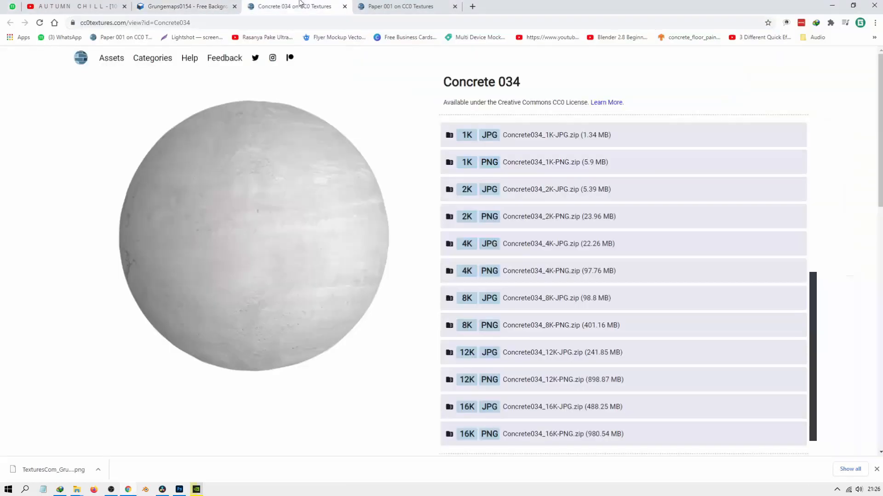
click(397, 4)
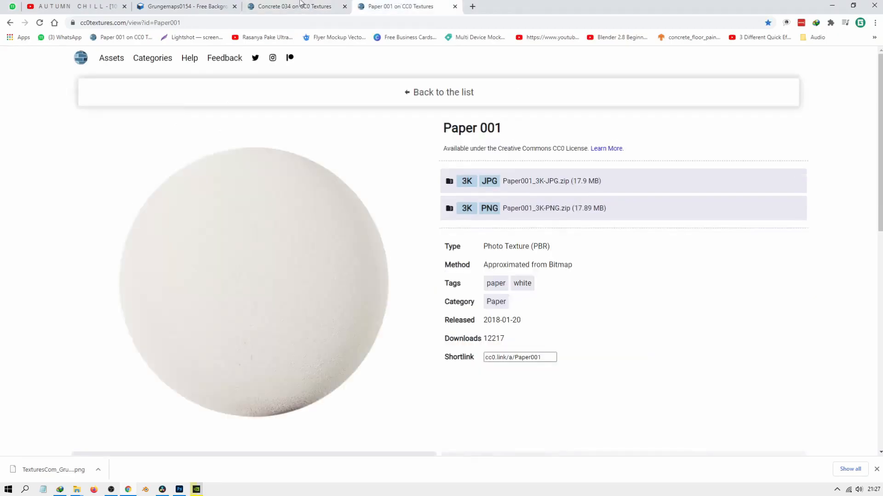
click(186, 5)
key(alt+Tab)
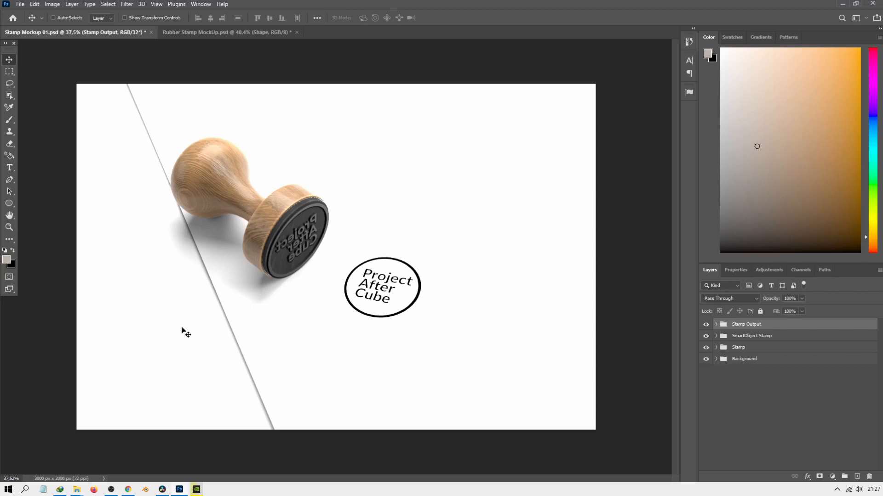
- Switch to File Explorer, find Paper001_3K_Color.jpg in the Paper001_3K-JPG folder and open it in Photoshop
key(alt+Tab)
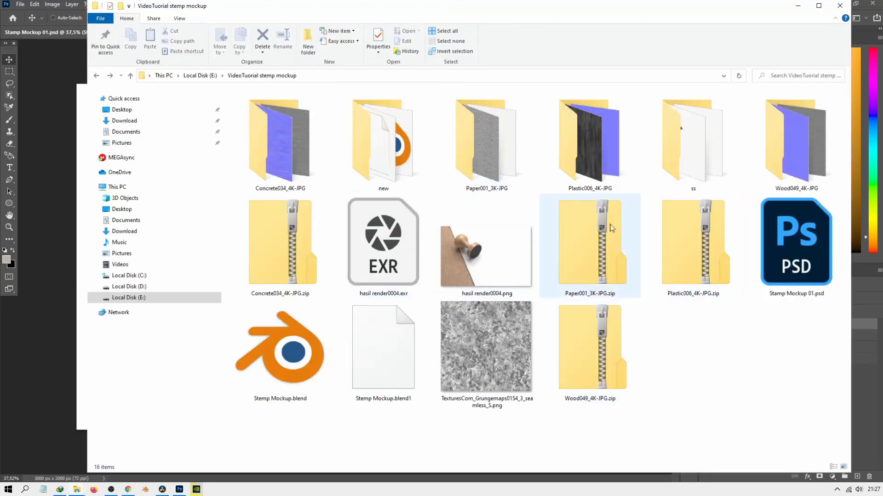
double_click(490, 159)
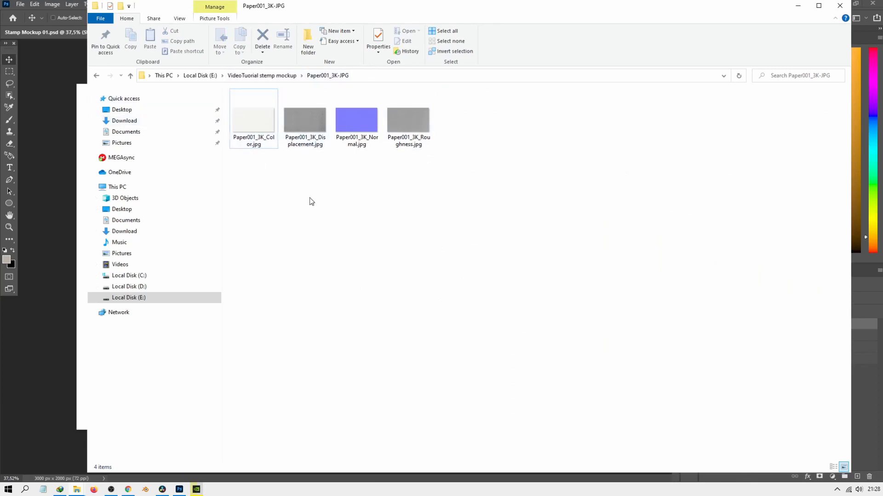
click(252, 127)
click(447, 152)
drag(462, 134, 313, 126)
click(299, 193)
click(262, 133)
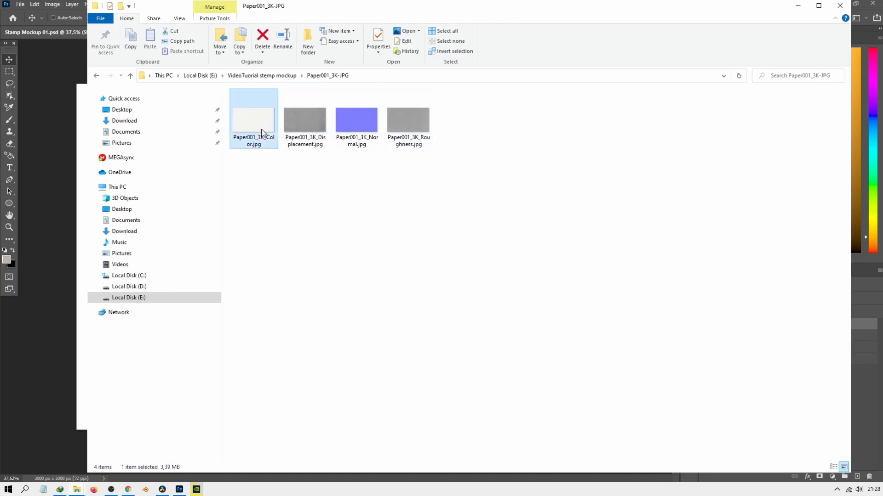
right_click(256, 126)
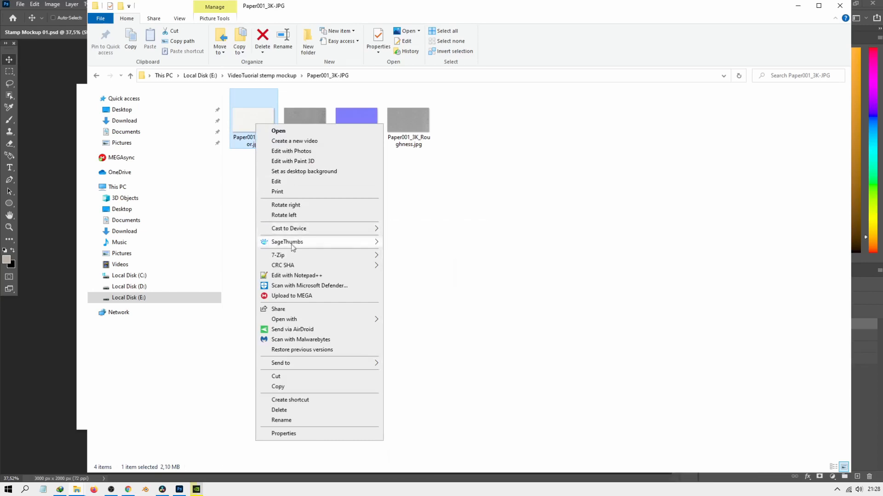
mouse_move(338, 319)
click(448, 329)
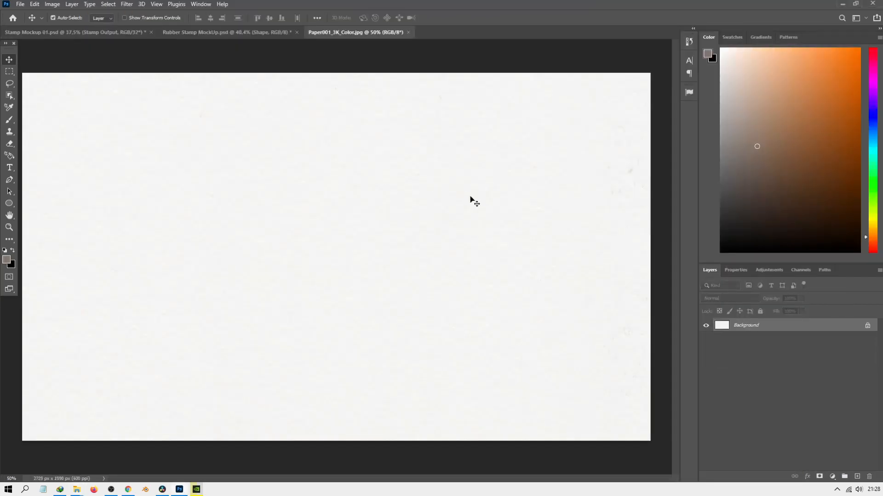
- Copy the entire paper texture image and paste it into Stamp Mockup 01.psd, accepting the colour profile conversion
key(ctrl+a)
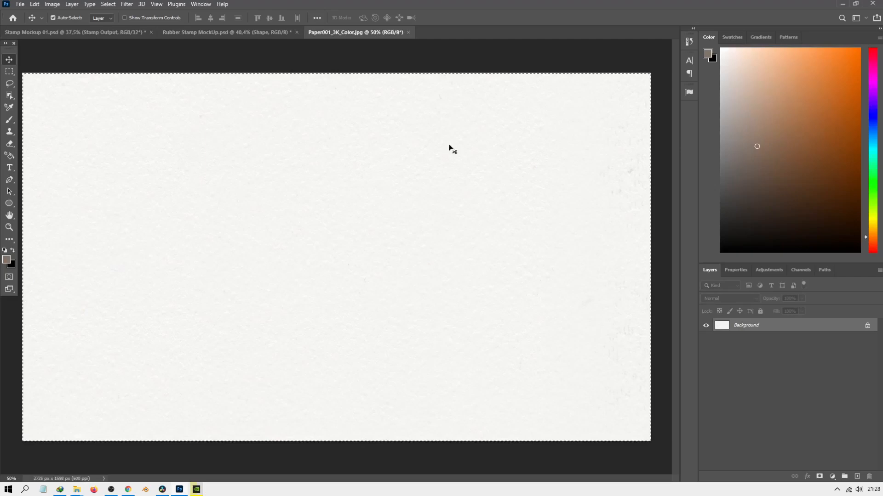
click(110, 32)
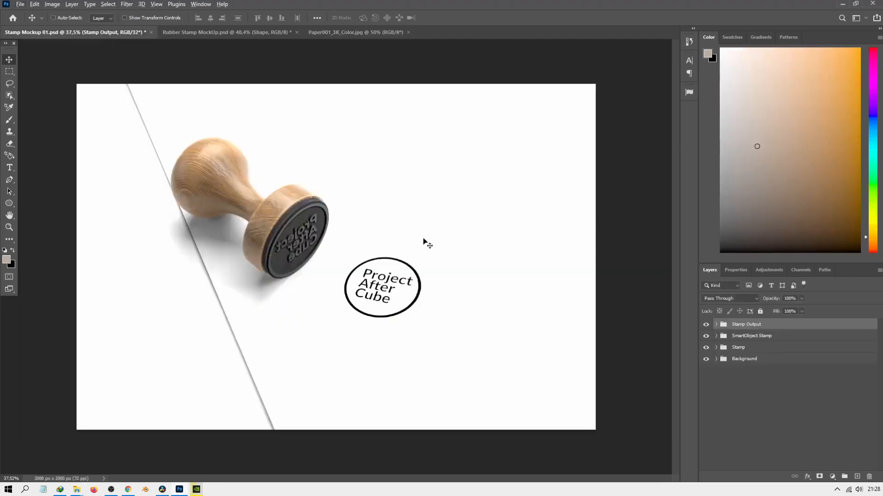
key(ctrl+v)
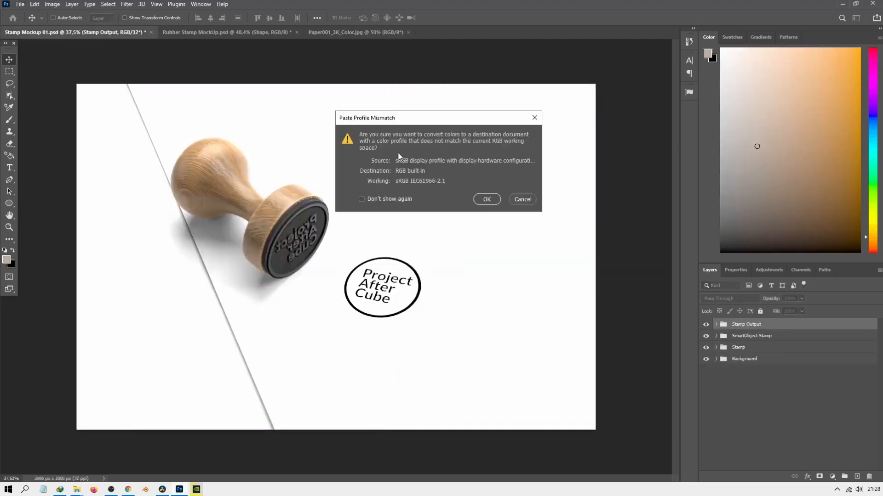
click(487, 200)
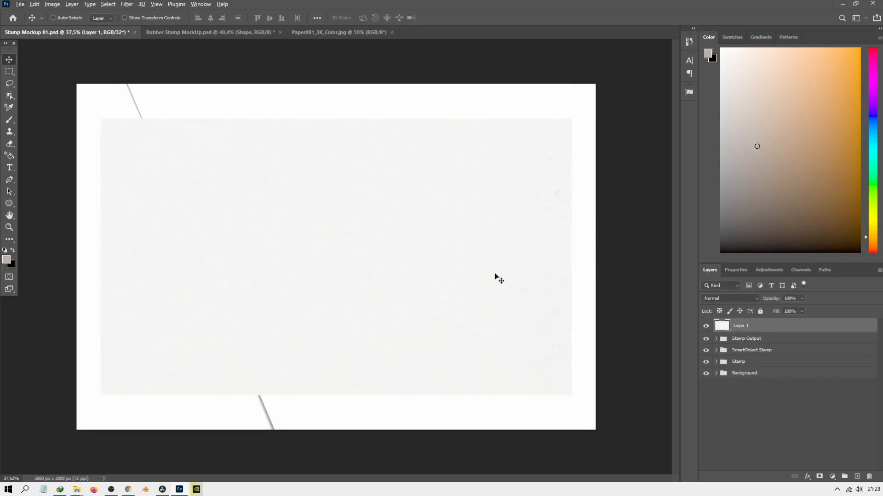
- Place the pasted texture layer above Paper in the Background group and shift it to cover the canvas's upper-right area
click(716, 374)
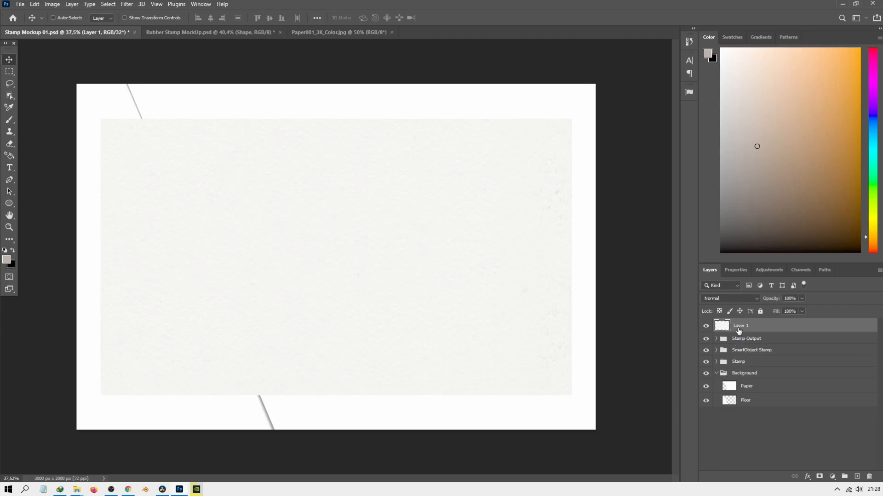
drag(741, 328, 745, 384)
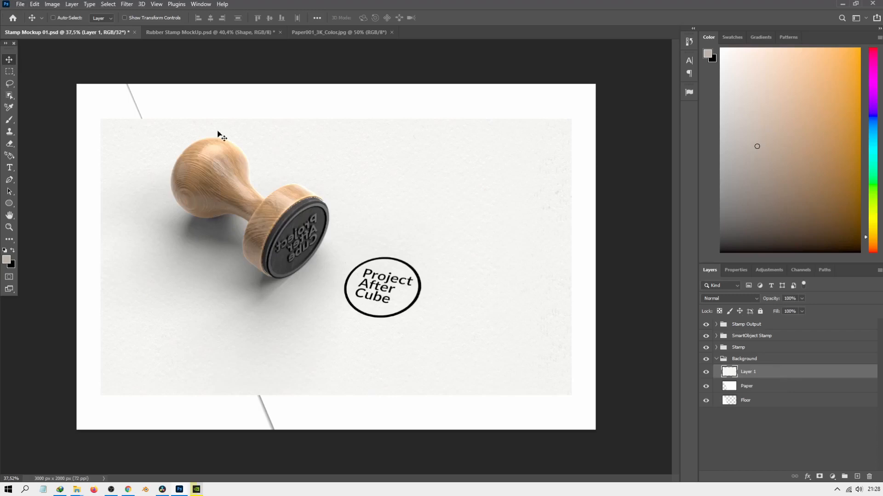
scroll(218, 132, down, 2)
drag(388, 210, 405, 138)
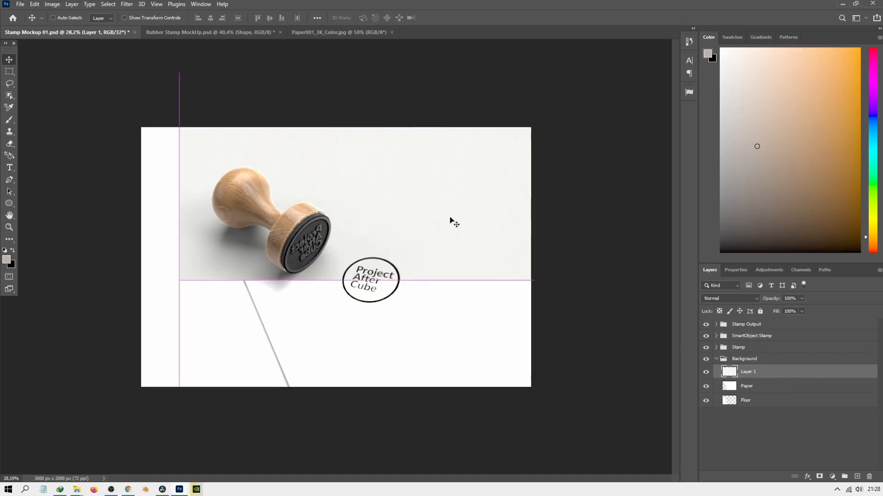
- Duplicate the paper texture layer and align the copy directly below the original to cover the lower part of the paper
key(ctrl+j)
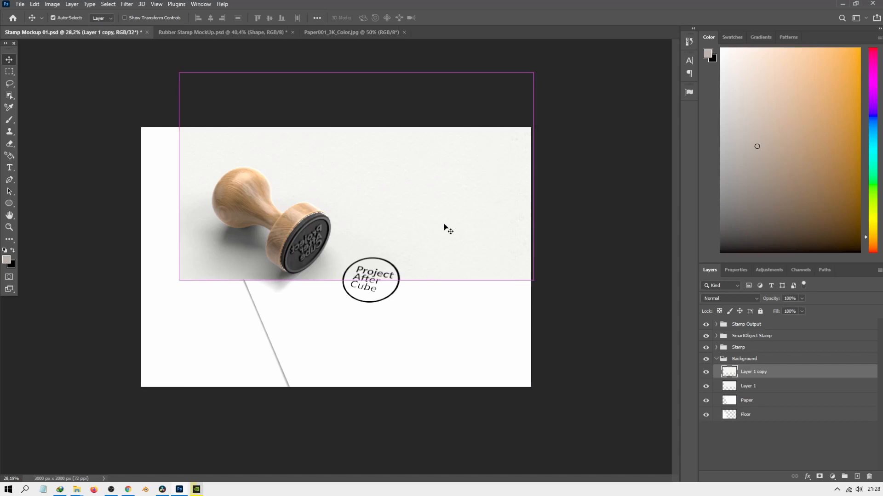
drag(438, 165, 439, 375)
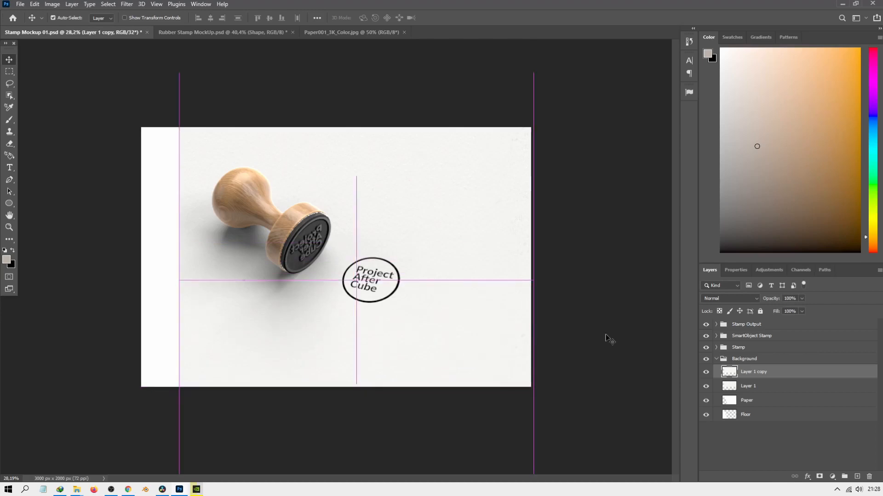
key(ctrl+minus)
key(ctrl+0)
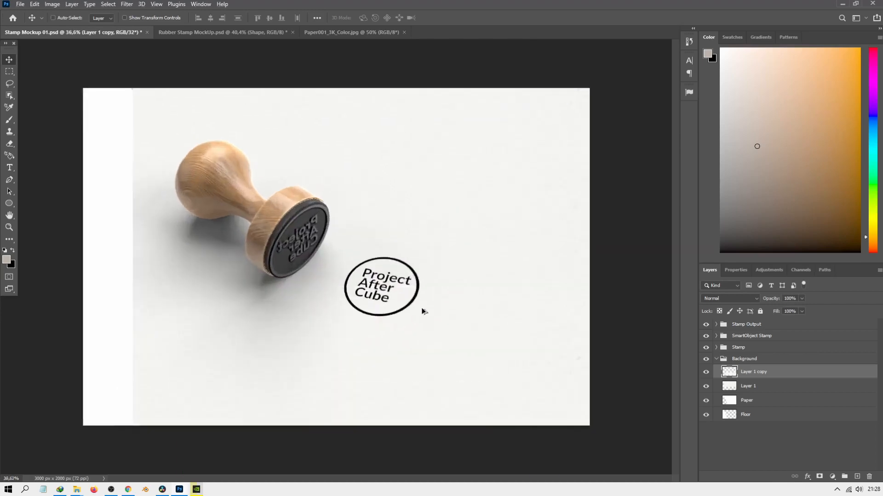
- Merge the two paper texture layers in the Background group into a single layer
scroll(423, 312, up, 2)
shift+click(756, 388)
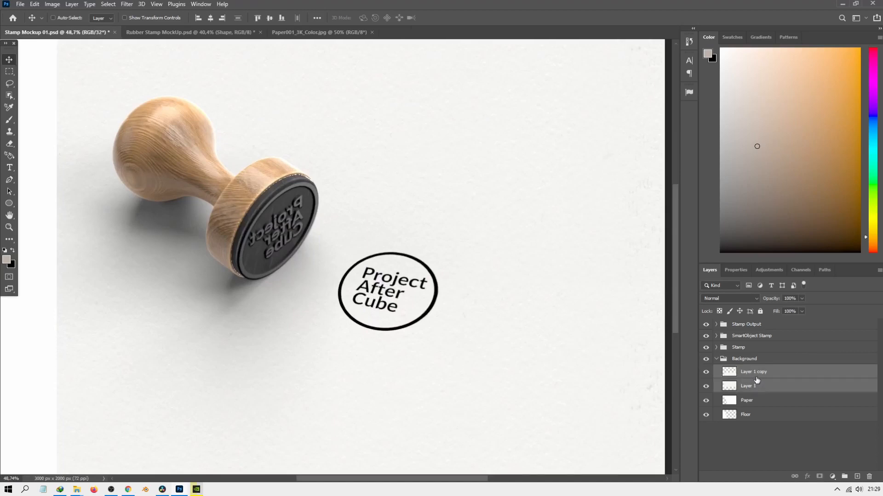
right_click(758, 381)
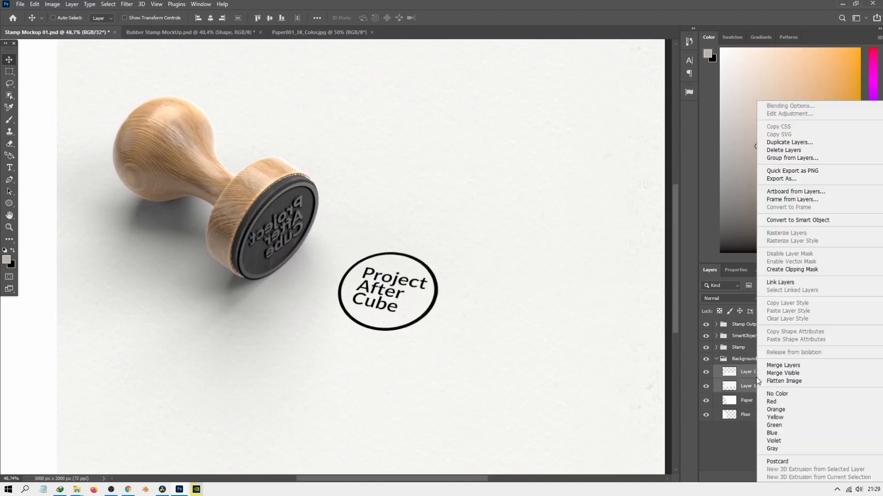
click(782, 365)
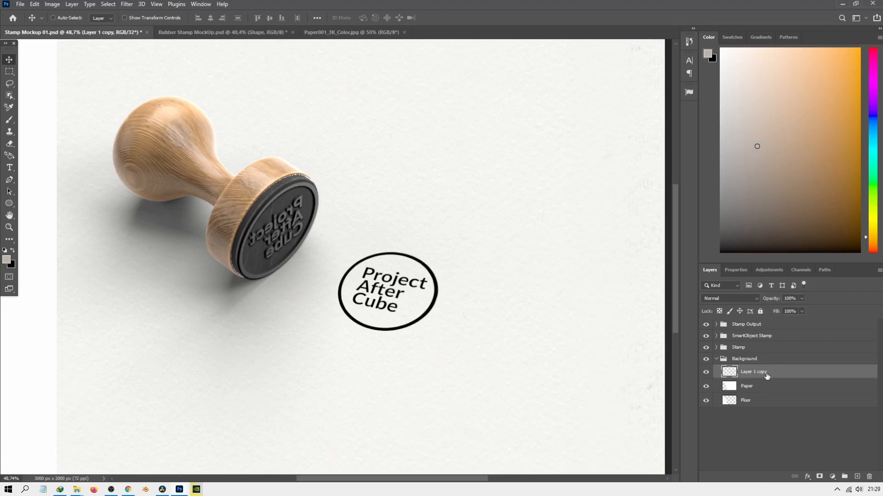
- Rename the merged texture layer as Paper Texture
scroll(376, 226, down, 3)
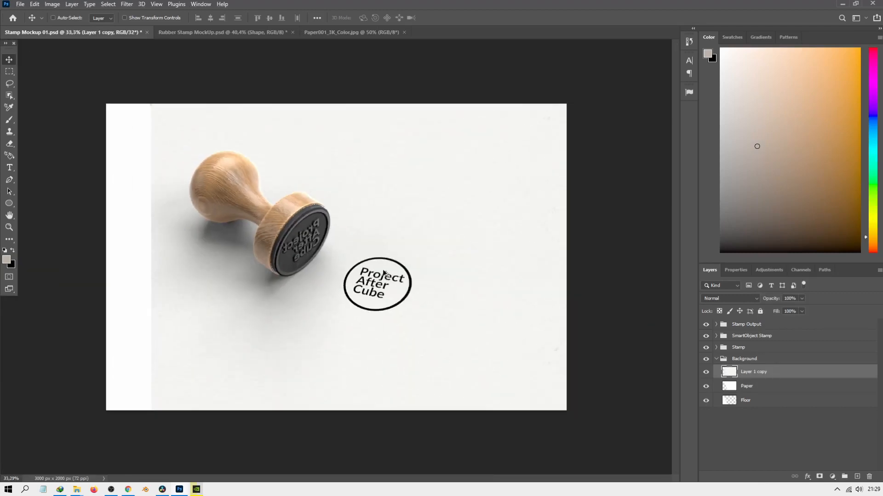
double_click(753, 372)
text(Texture)
key(Return)
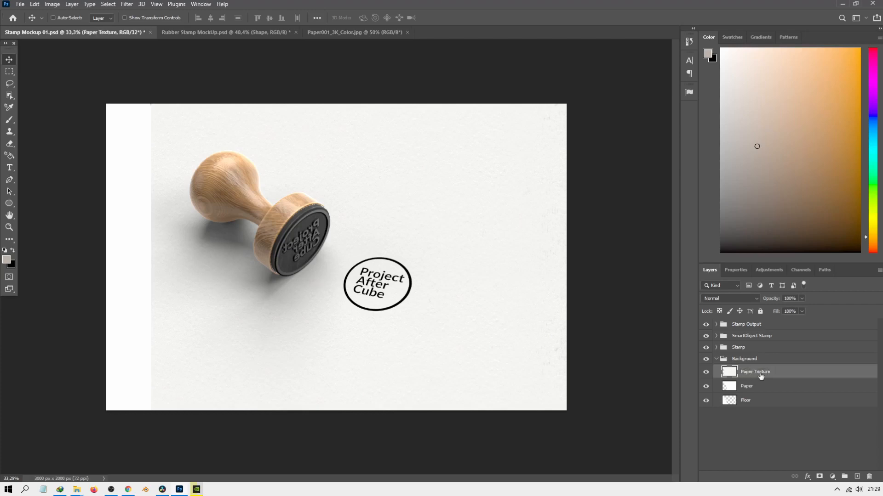
- Compare the image with and without the Paper Texture layer and clip that layer to the Paper layer
click(705, 374)
click(706, 372)
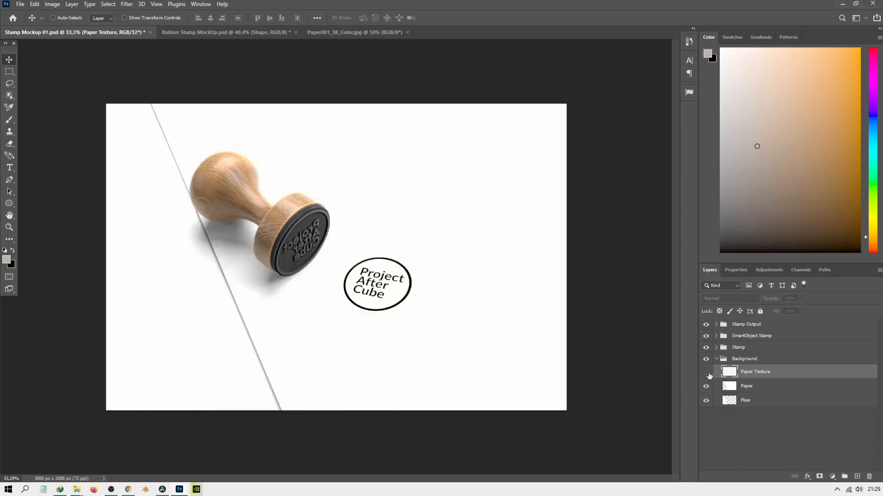
right_click(769, 375)
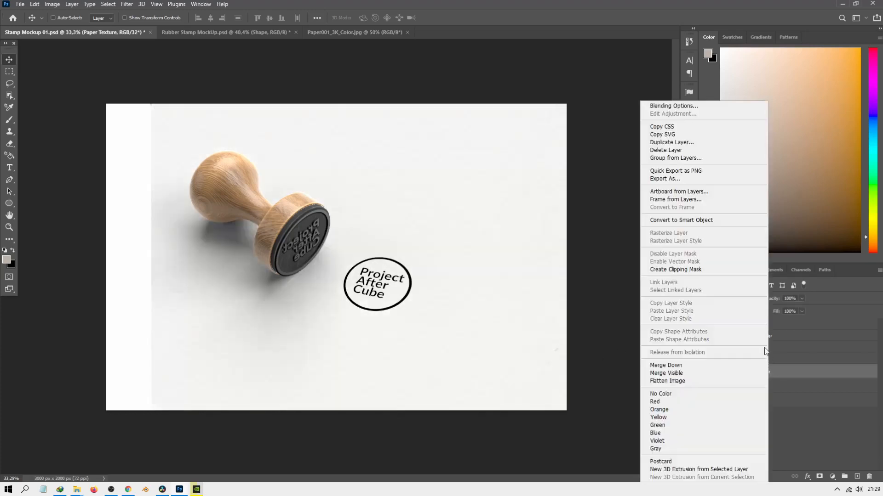
click(666, 270)
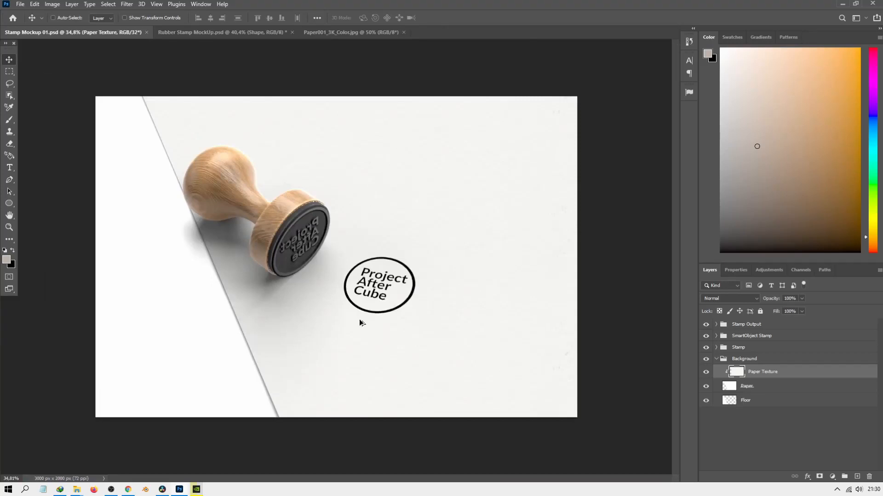
- Examine the clipped paper texture up close around the stamp, its shadow and the imprint
scroll(358, 334, up, 10)
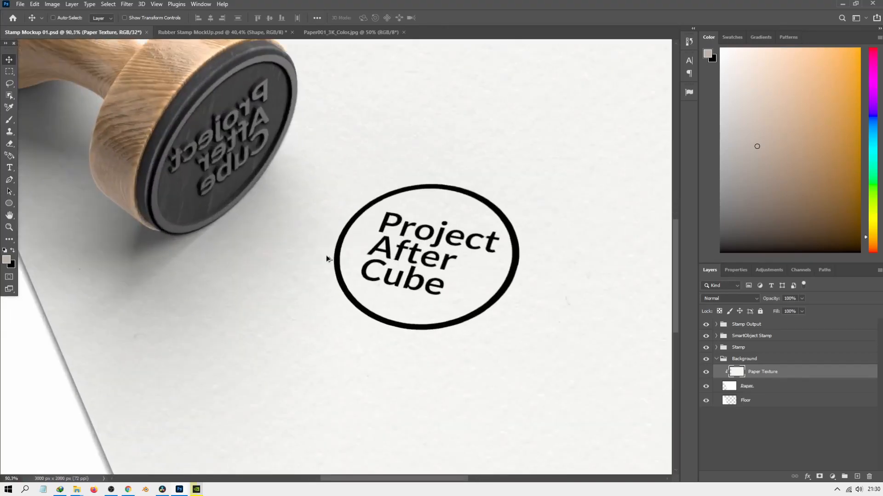
scroll(244, 216, down, 2)
scroll(158, 353, down, 2)
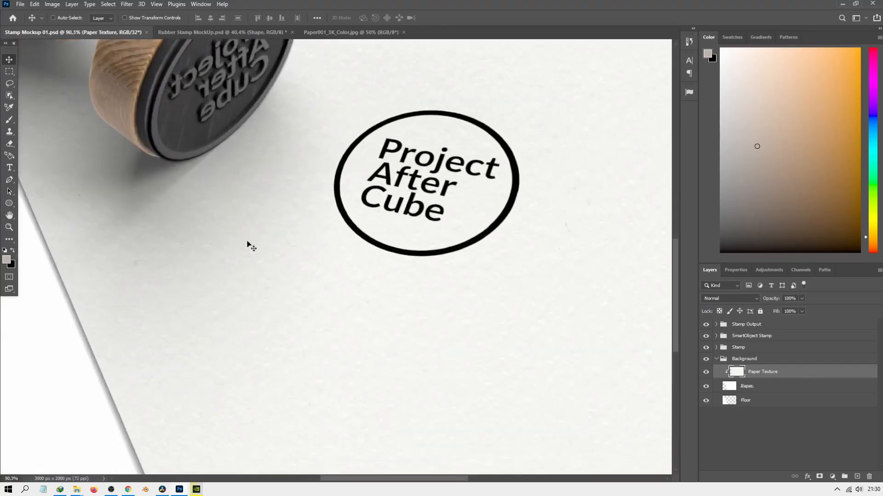
scroll(317, 171, up, 5)
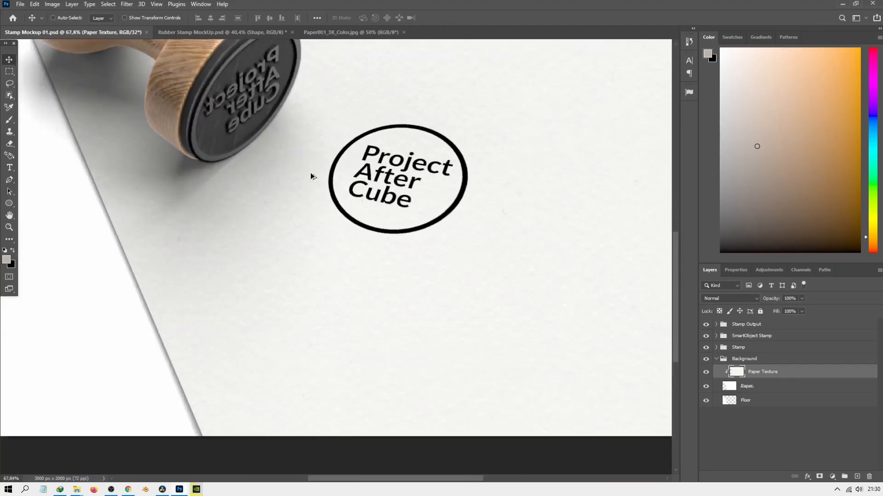
scroll(488, 165, up, 3)
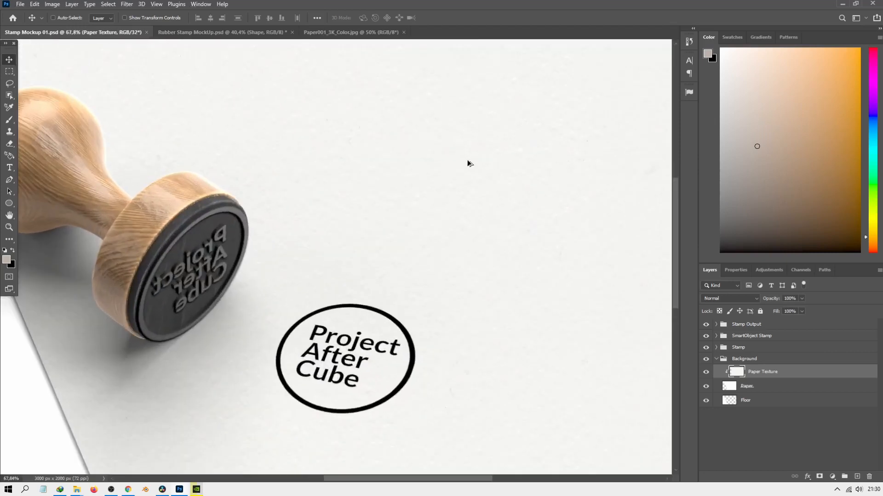
scroll(386, 206, down, 3)
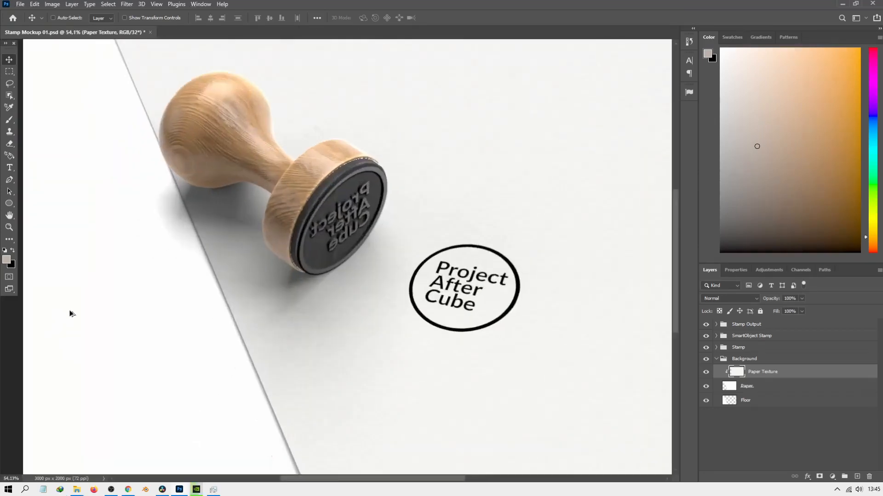
scroll(69, 313, down, 2)
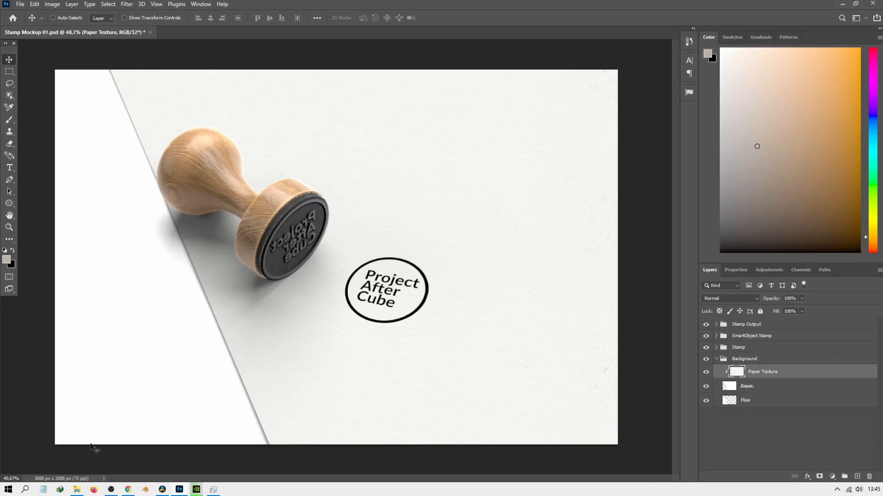
- Open Concrete034_4K_Color.jpg from the Concrete034_4K-JPG folder in Adobe Photoshop 2021
click(76, 490)
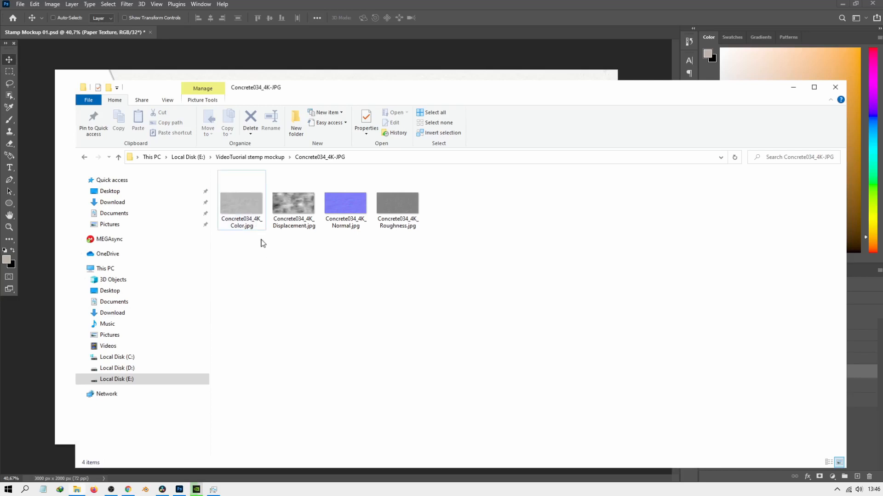
right_click(245, 211)
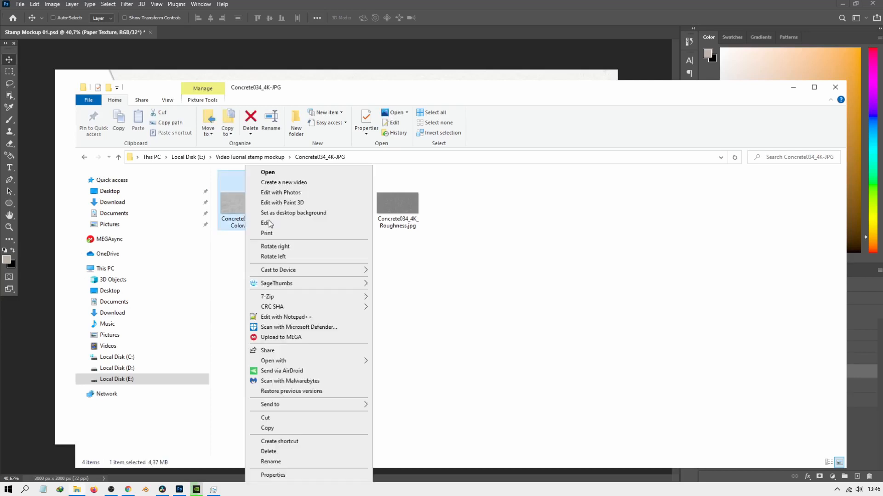
mouse_move(287, 361)
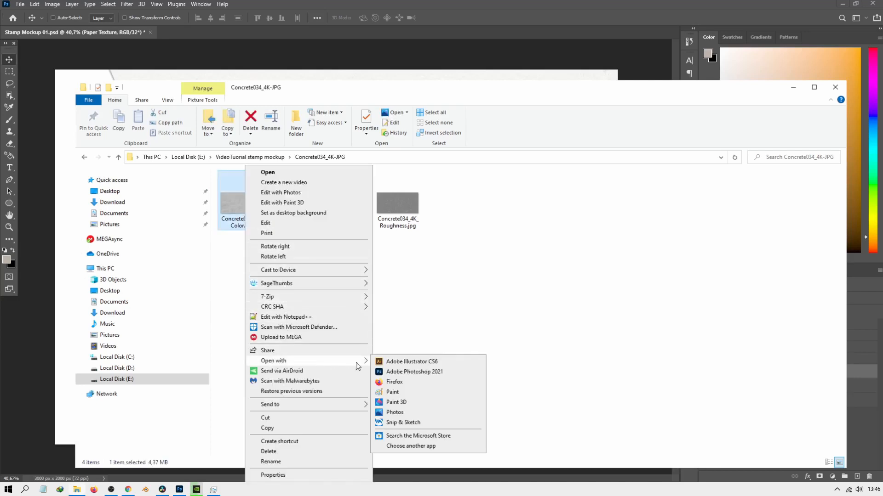
click(393, 373)
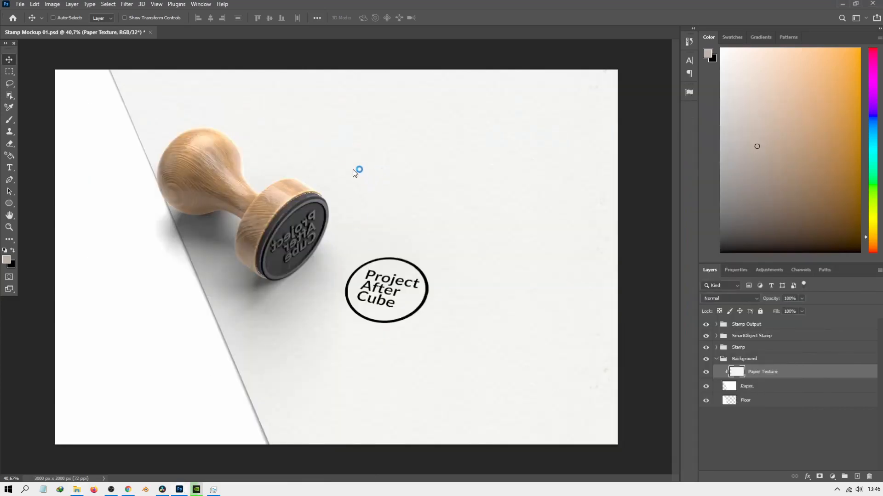
- Copy the entire concrete image and paste it as a new layer into Stamp Mockup 01.psd
key(ctrl+a)
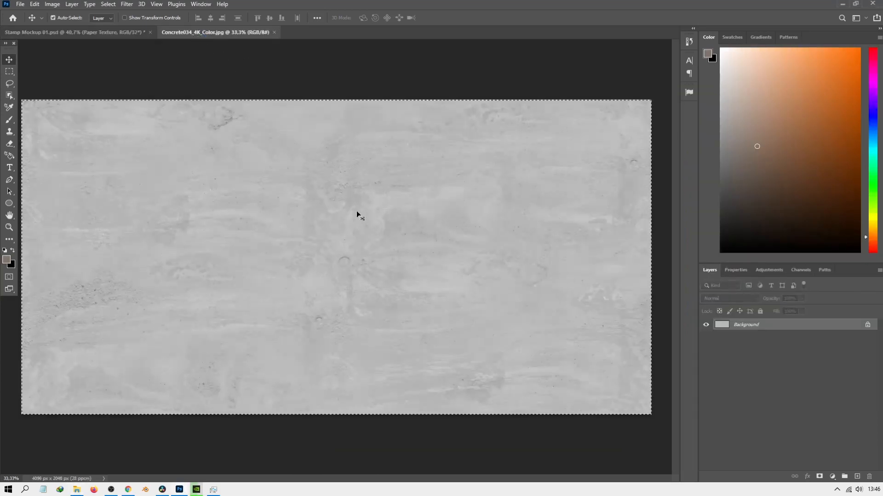
click(119, 32)
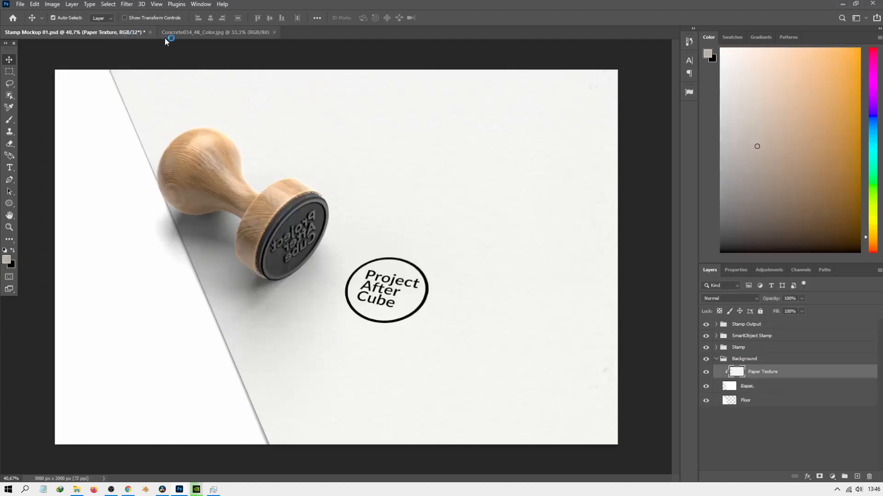
key(ctrl+v)
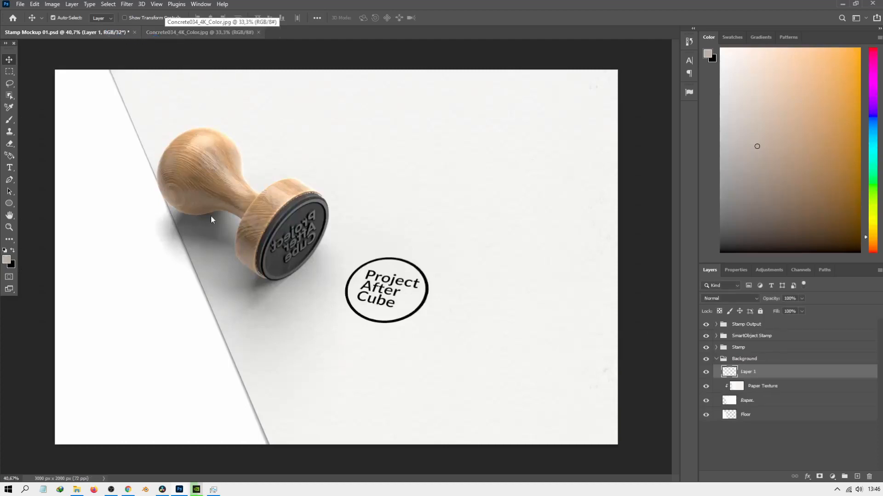
scroll(430, 282, down, 1)
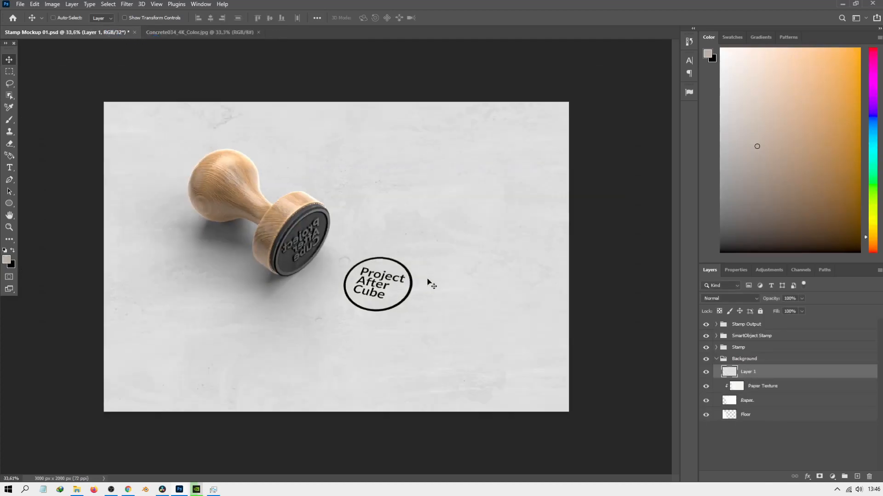
- Place the concrete layer between Paper and Floor in the Background group and set its blend mode to Multiply
drag(762, 373, 764, 409)
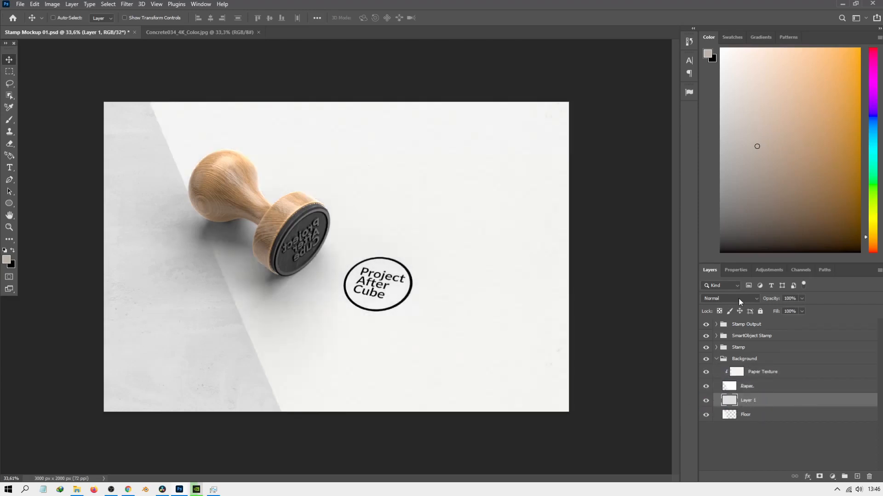
click(739, 299)
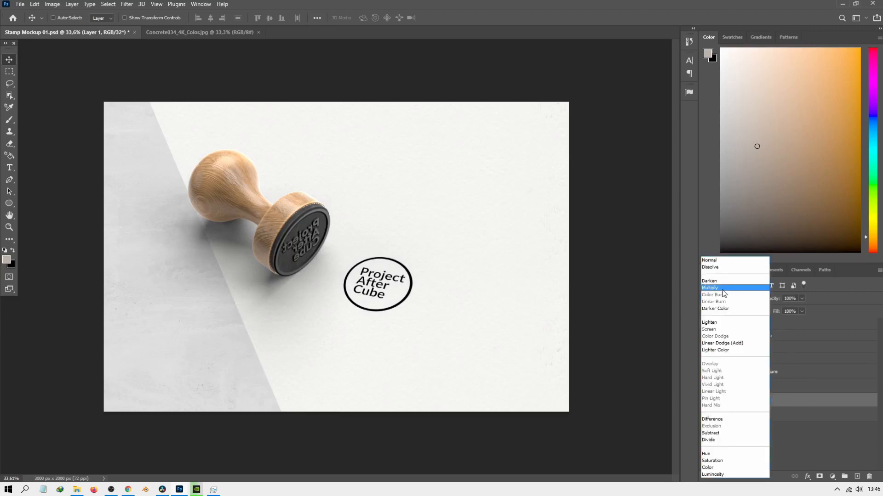
click(723, 288)
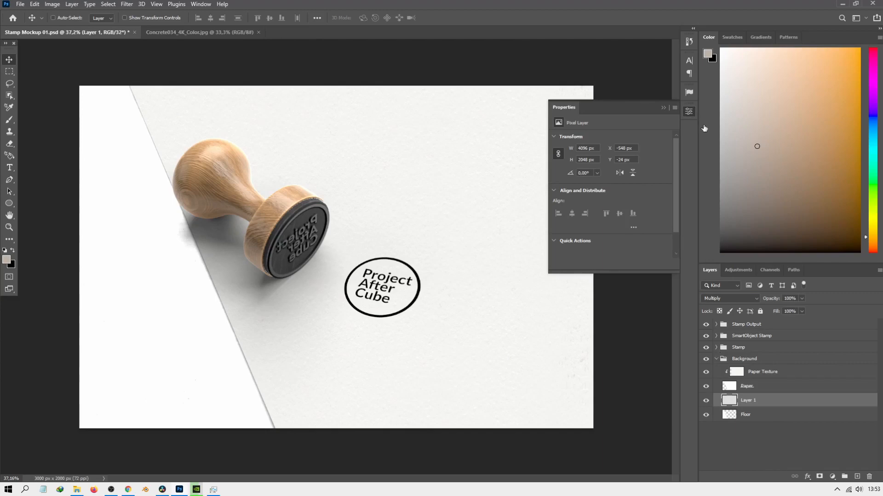
click(689, 111)
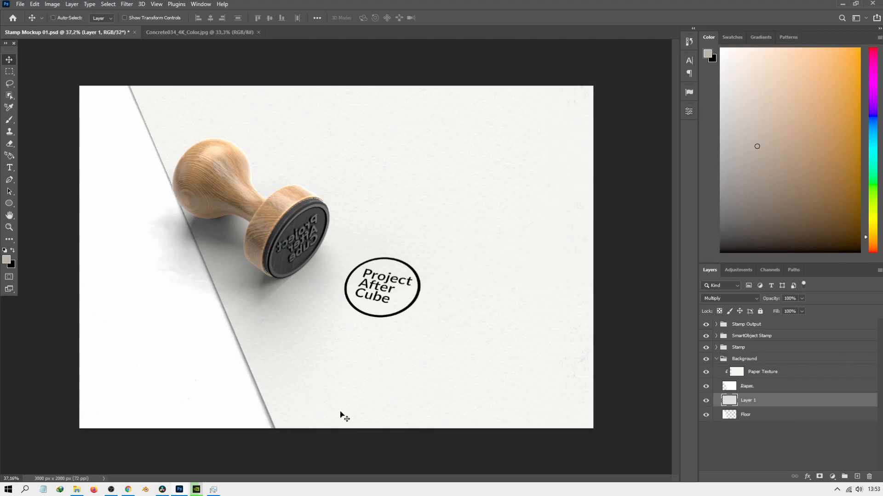
- Add a Brightness/Contrast adjustment layer above the concrete layer and clip it to that layer
click(832, 477)
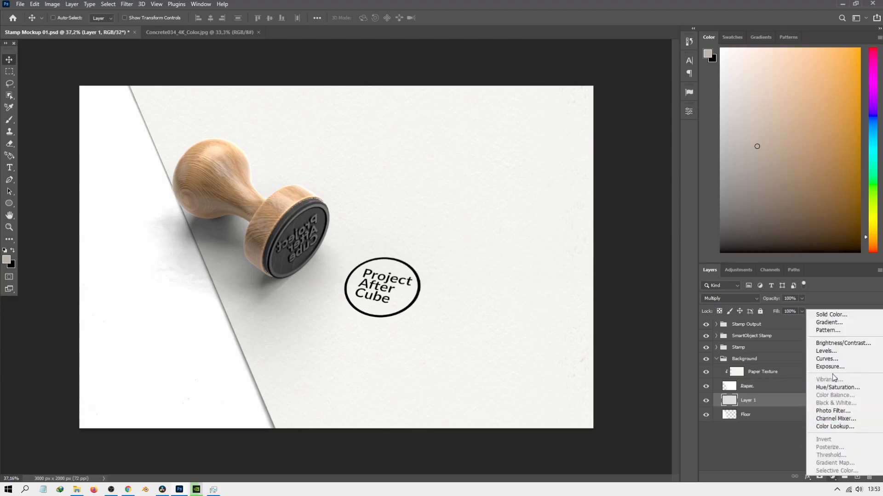
click(828, 343)
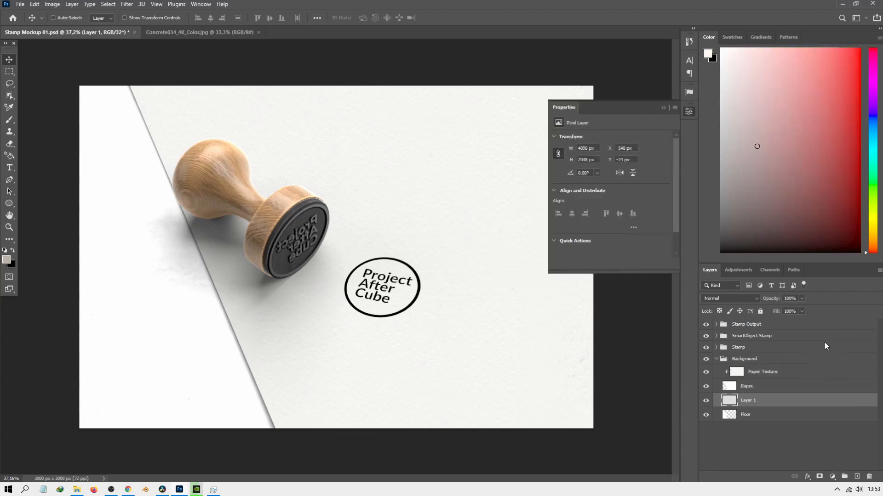
click(729, 400)
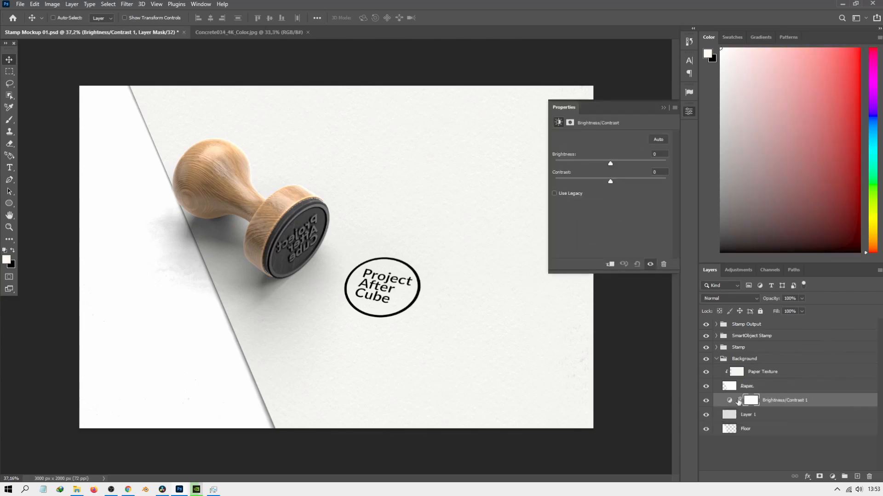
right_click(786, 402)
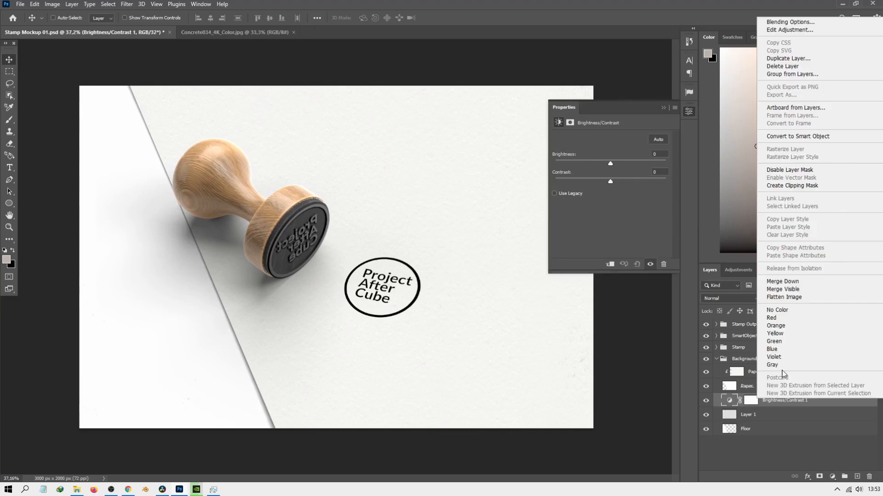
click(791, 186)
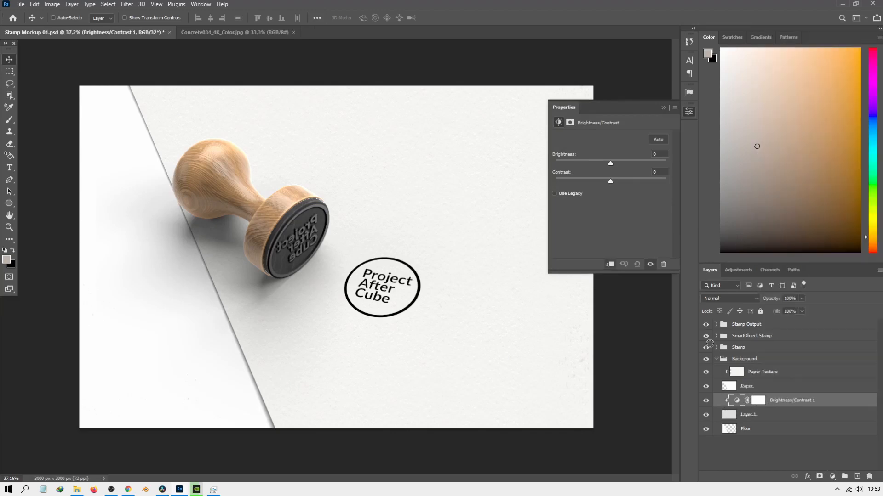
- Set the concrete's Brightness/Contrast adjustment to brightness -92 and contrast 63
click(746, 416)
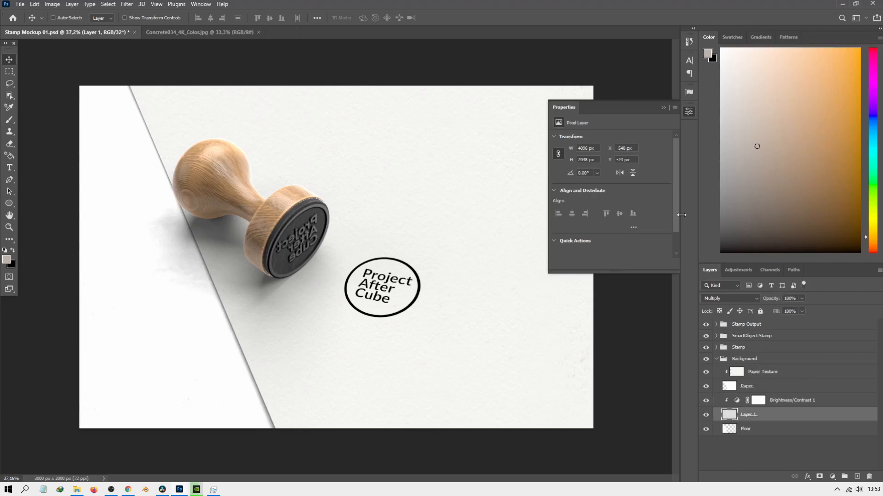
click(736, 401)
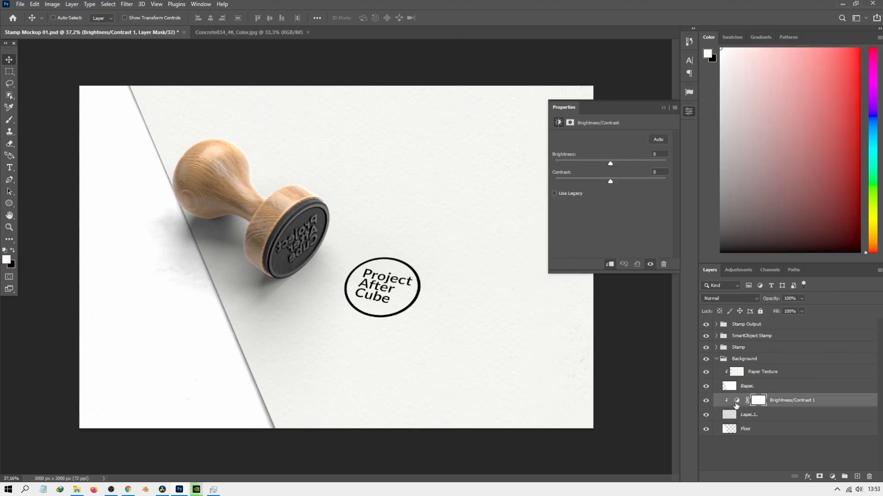
click(737, 402)
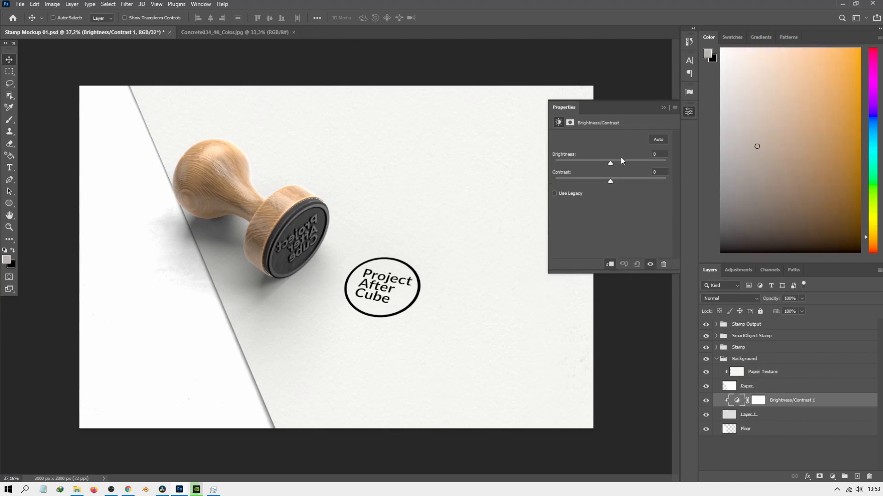
drag(610, 164, 595, 166)
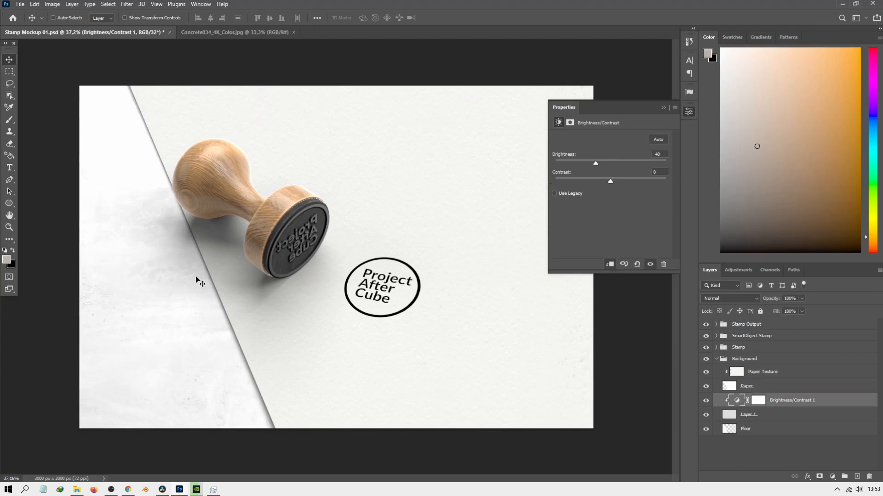
drag(595, 163, 593, 164)
drag(576, 162, 576, 163)
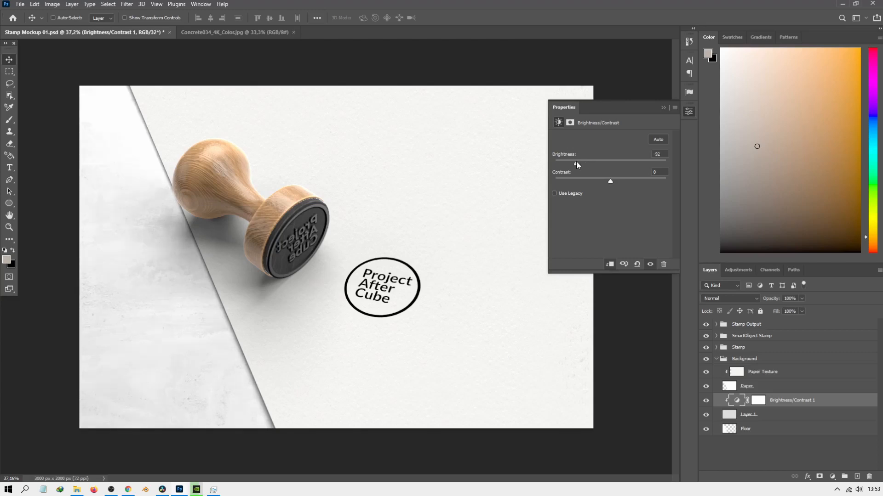
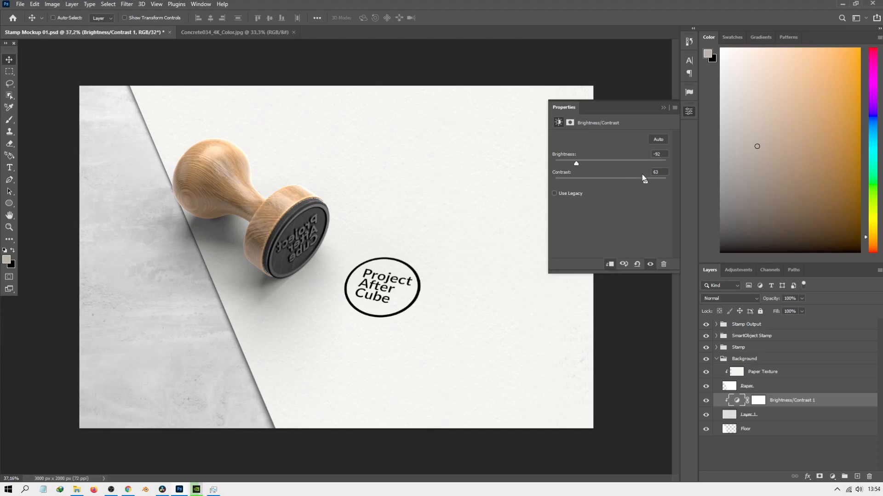
click(685, 115)
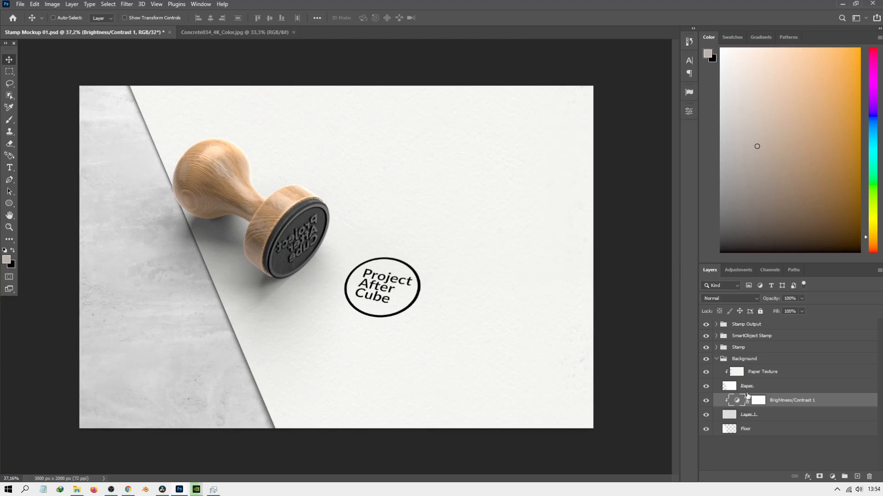
- Select the concrete layer and check the concrete floor within the whole mockup
click(763, 415)
scroll(476, 318, down, 3)
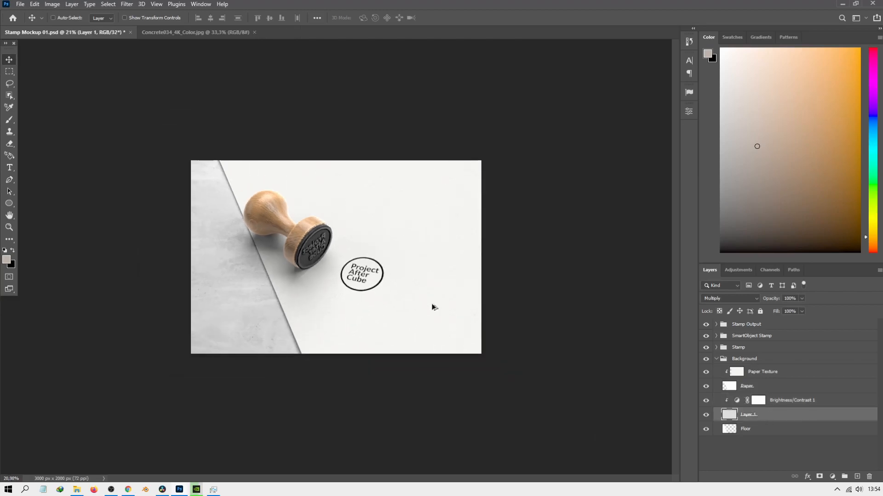
scroll(299, 280, up, 2)
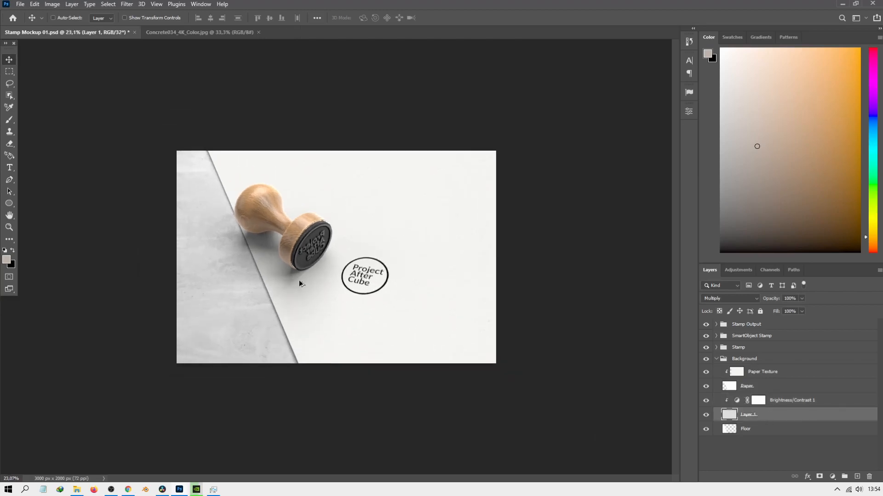
- Rename the concrete layer in the Background group as "Floor Texture"
click(800, 402)
double_click(749, 415)
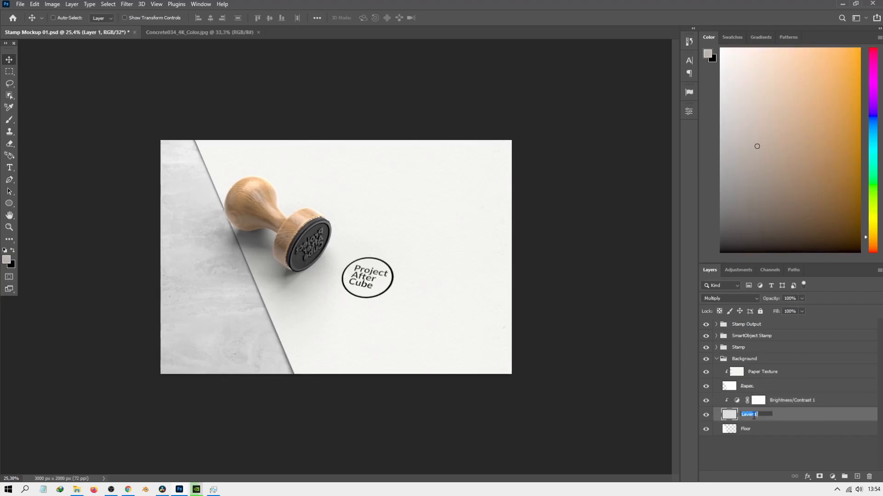
text(Floor Texture)
key(Return)
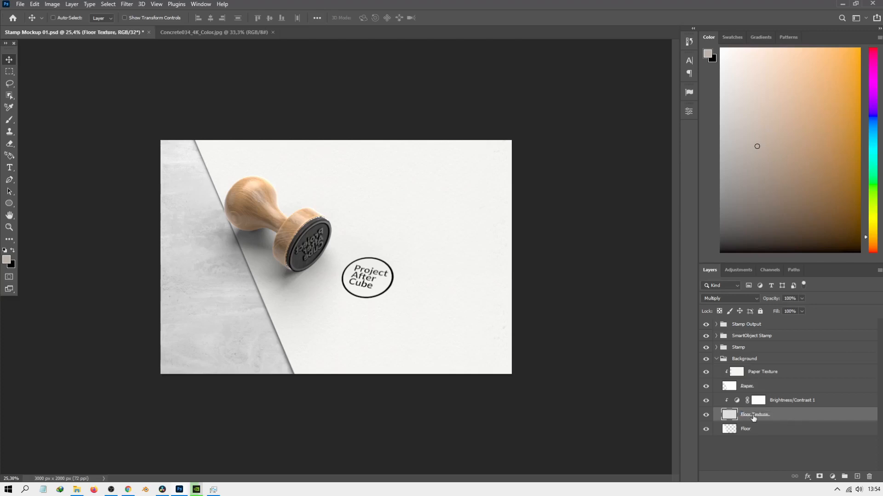
- Collapse the Background group so that its texture and adjustment layers are tucked away
click(782, 401)
click(754, 372)
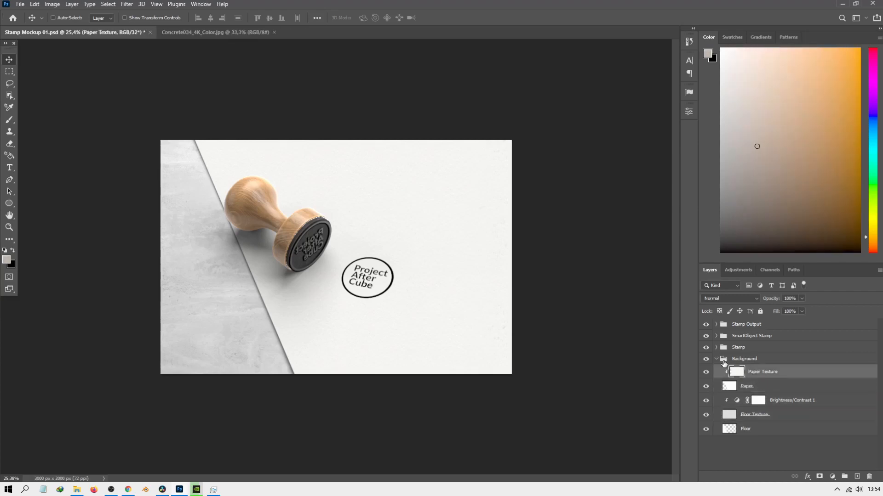
click(721, 358)
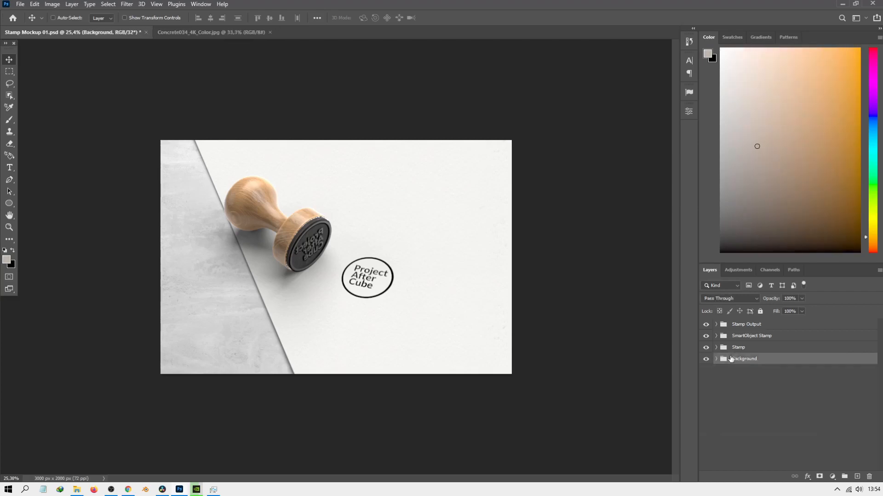
- Select the Stamp Output group and activate the Rectangular Marquee tool for work above it
click(741, 325)
click(9, 72)
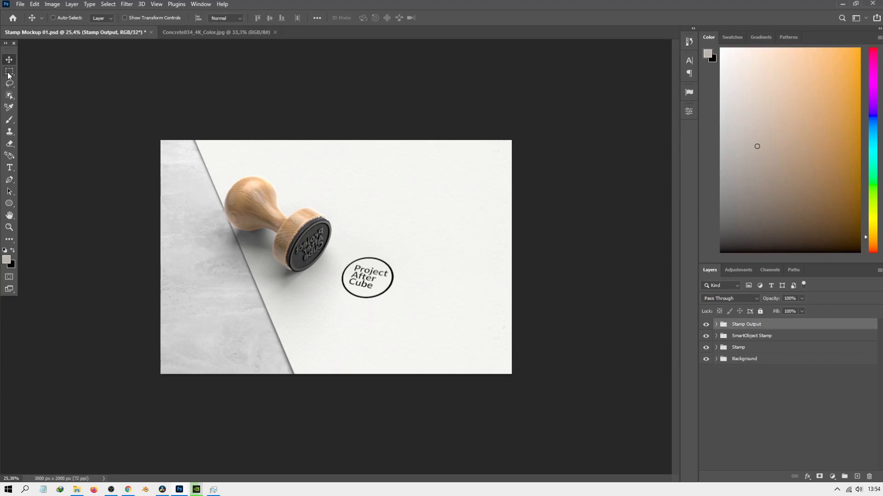
scroll(324, 294, up, 3)
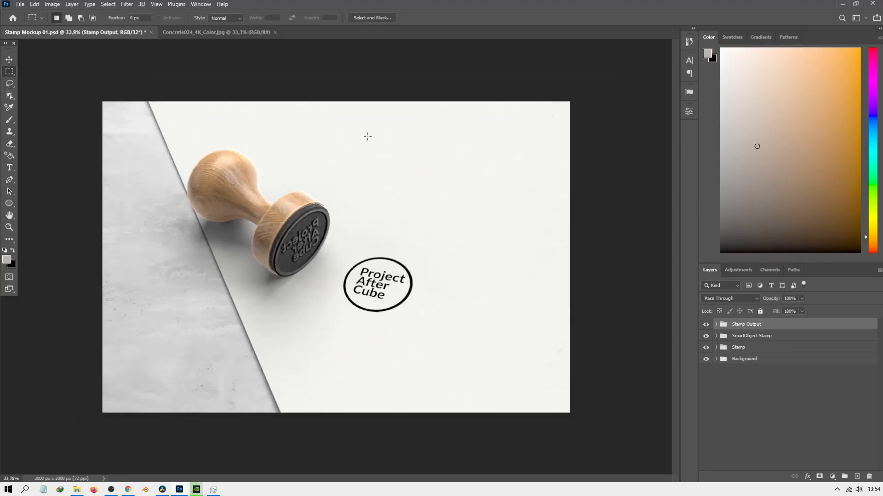